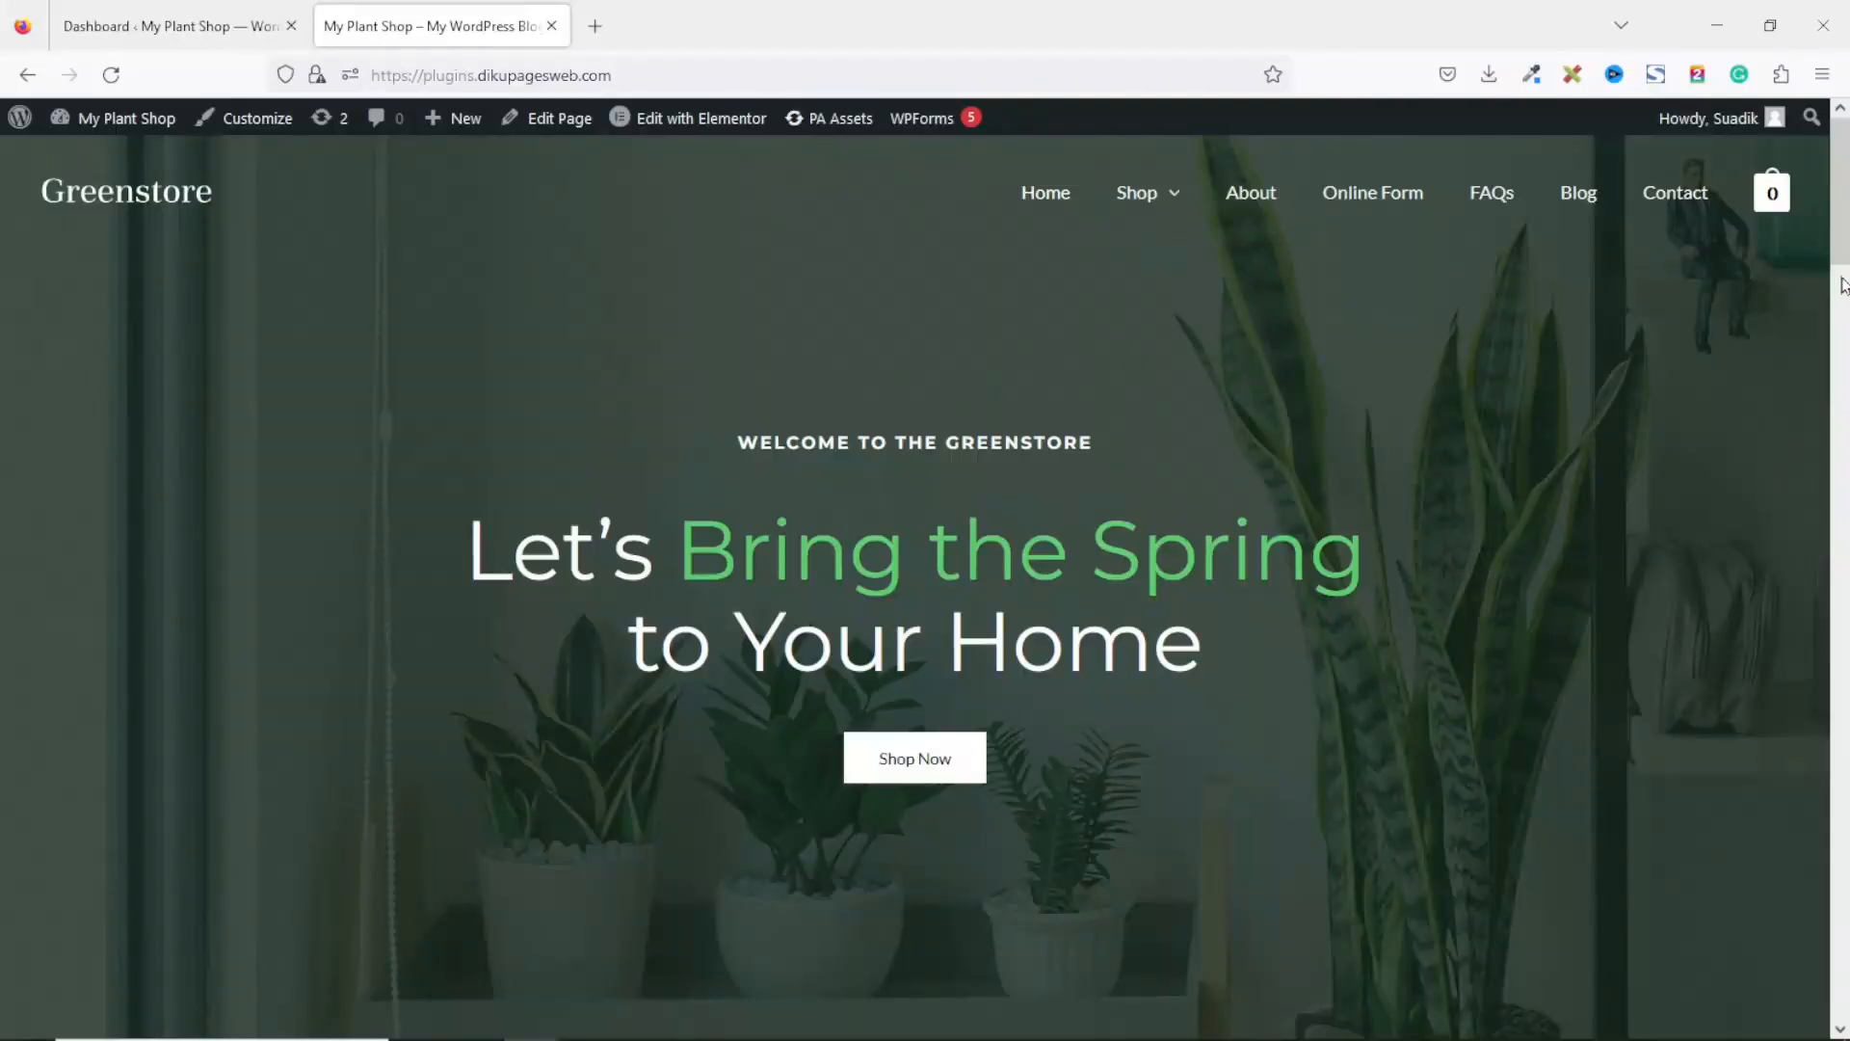
Step: Search the WordPress dashboard's plugin directory for "Currency Switcher for WooCommerce"
mouse_move(1840, 217)
mouse_down()
mouse_move(1837, 916)
mouse_move(1837, 245)
mouse_up()
click(193, 12)
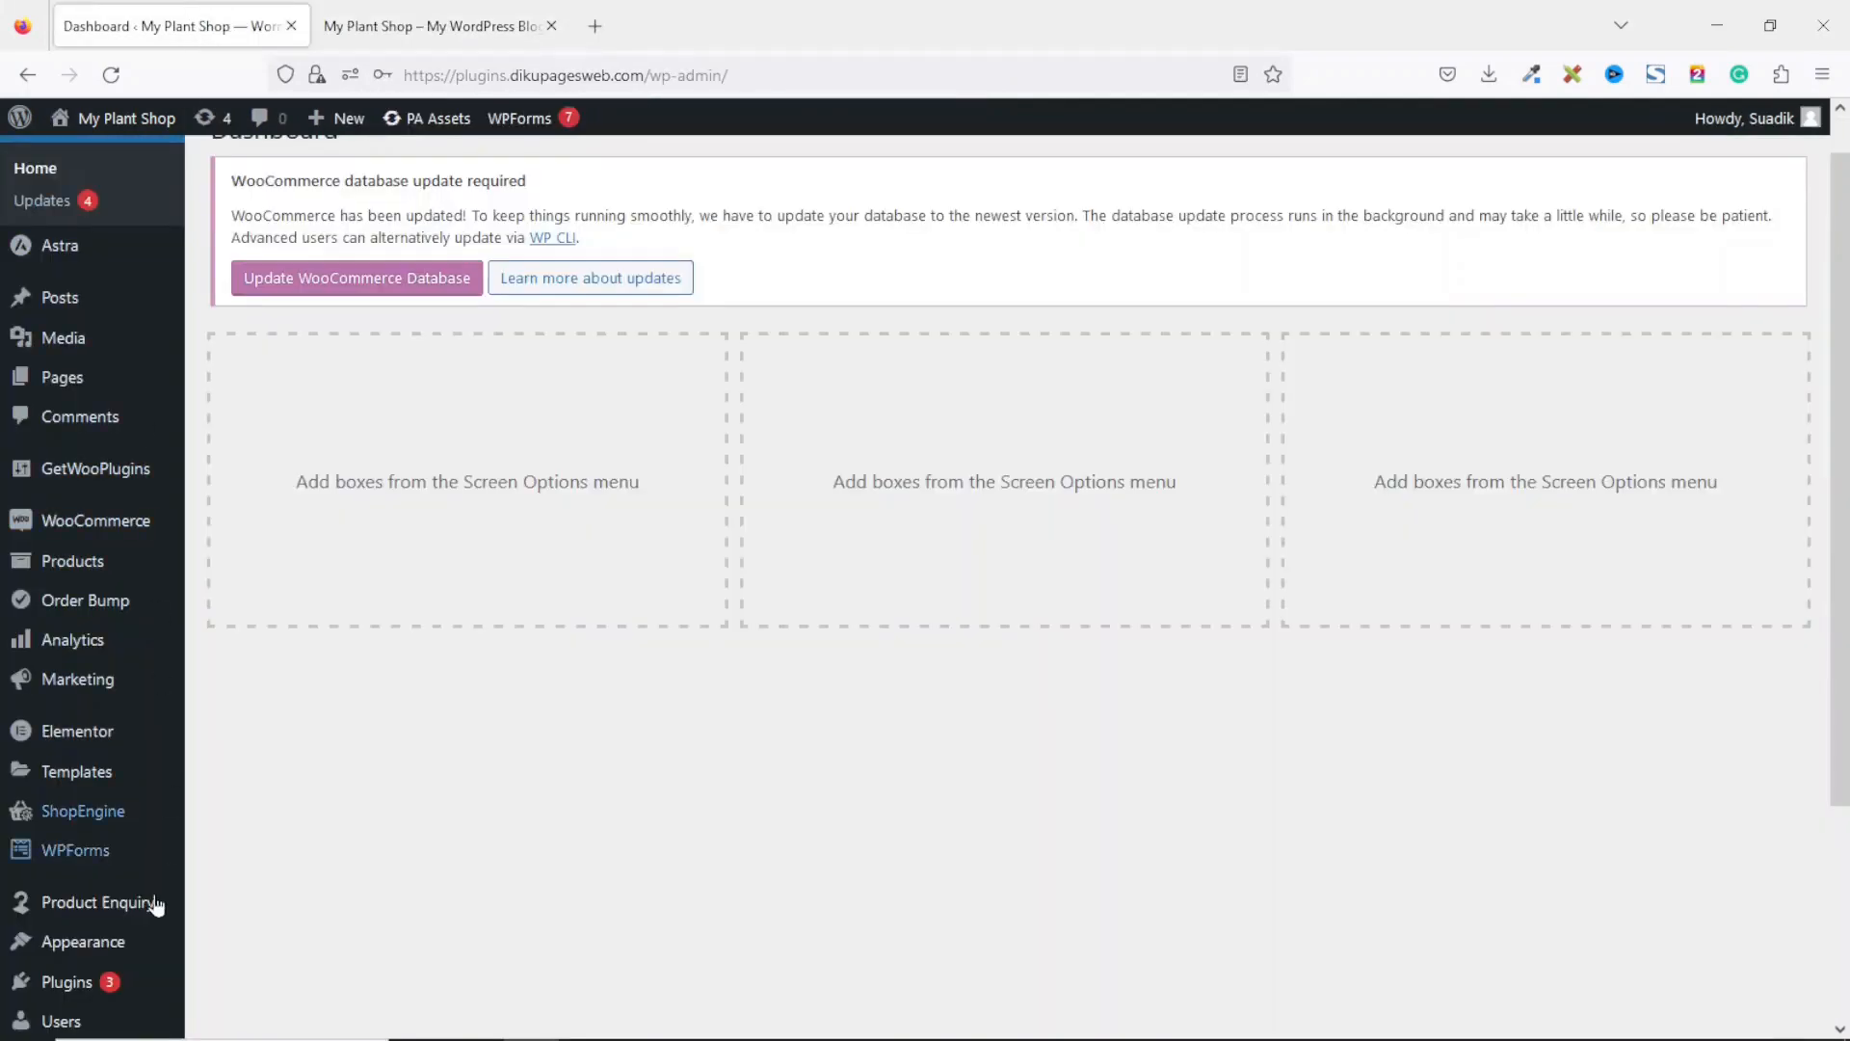
mouse_move(65, 982)
click(241, 939)
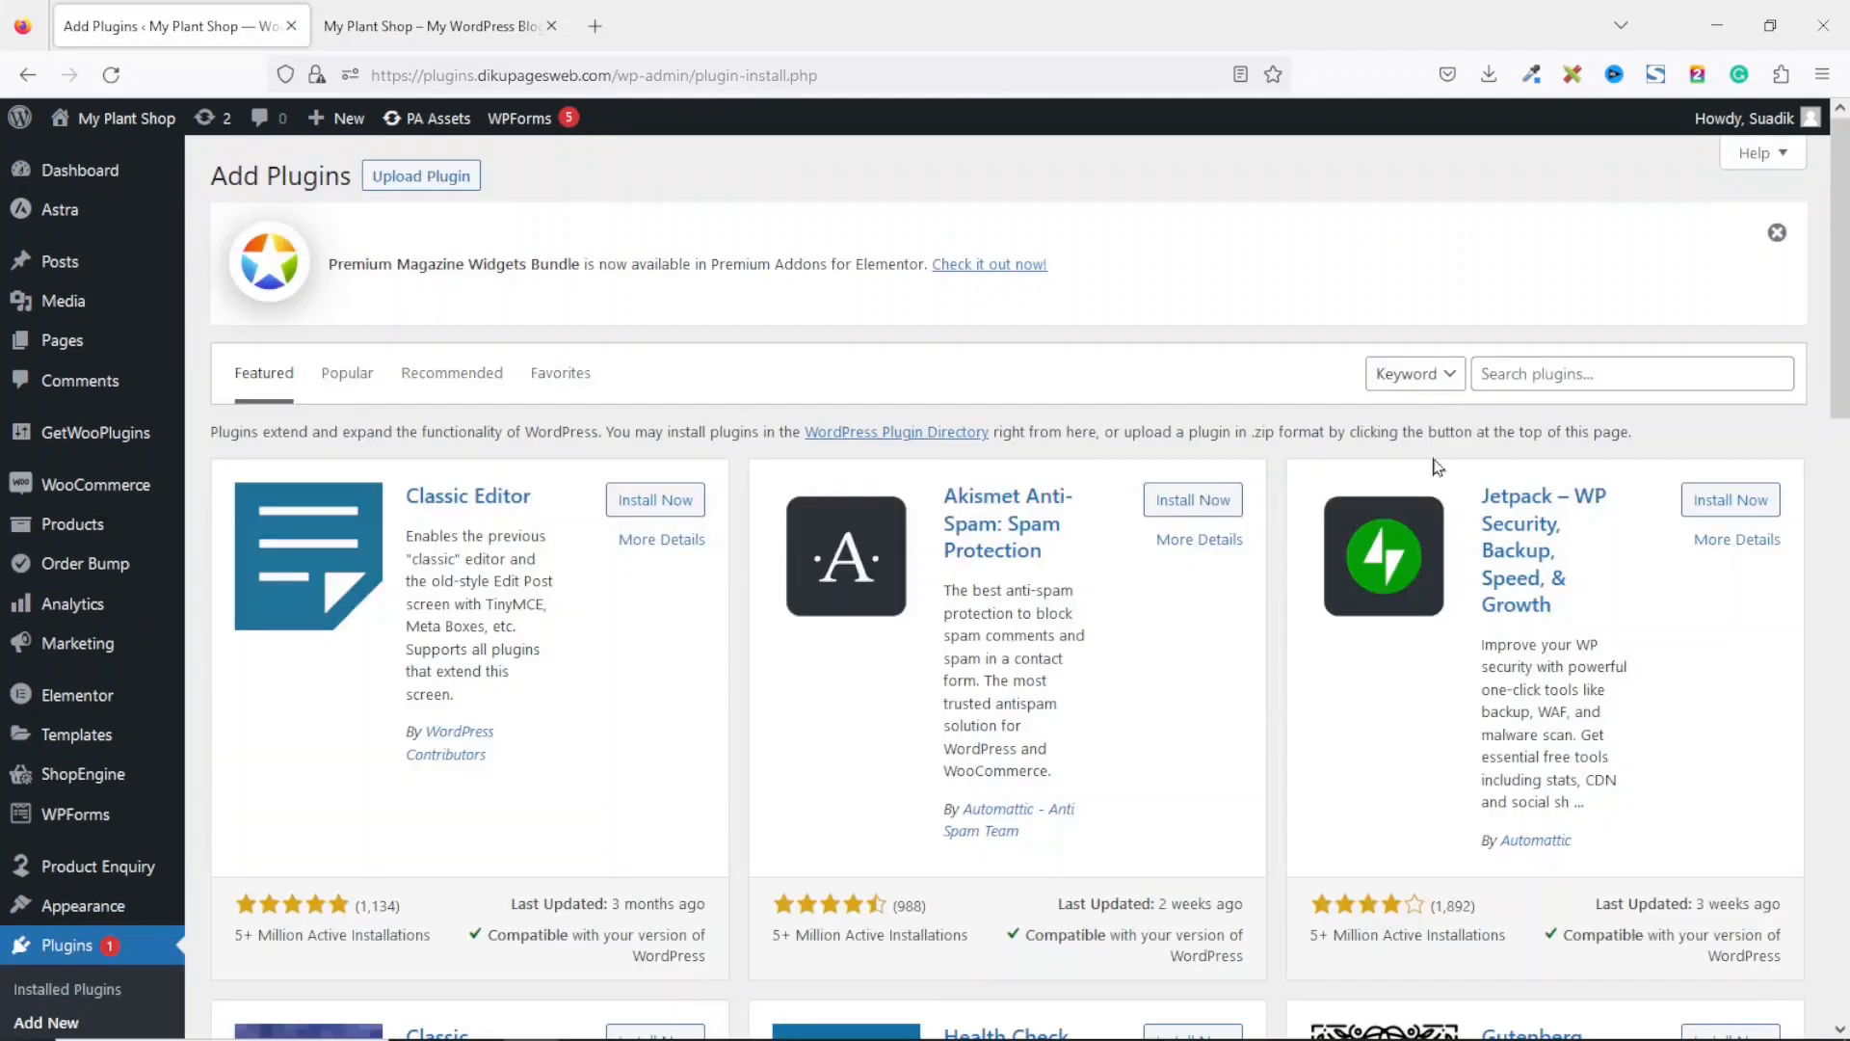
click(1581, 359)
text(Currency Switcher for WooCommerce)
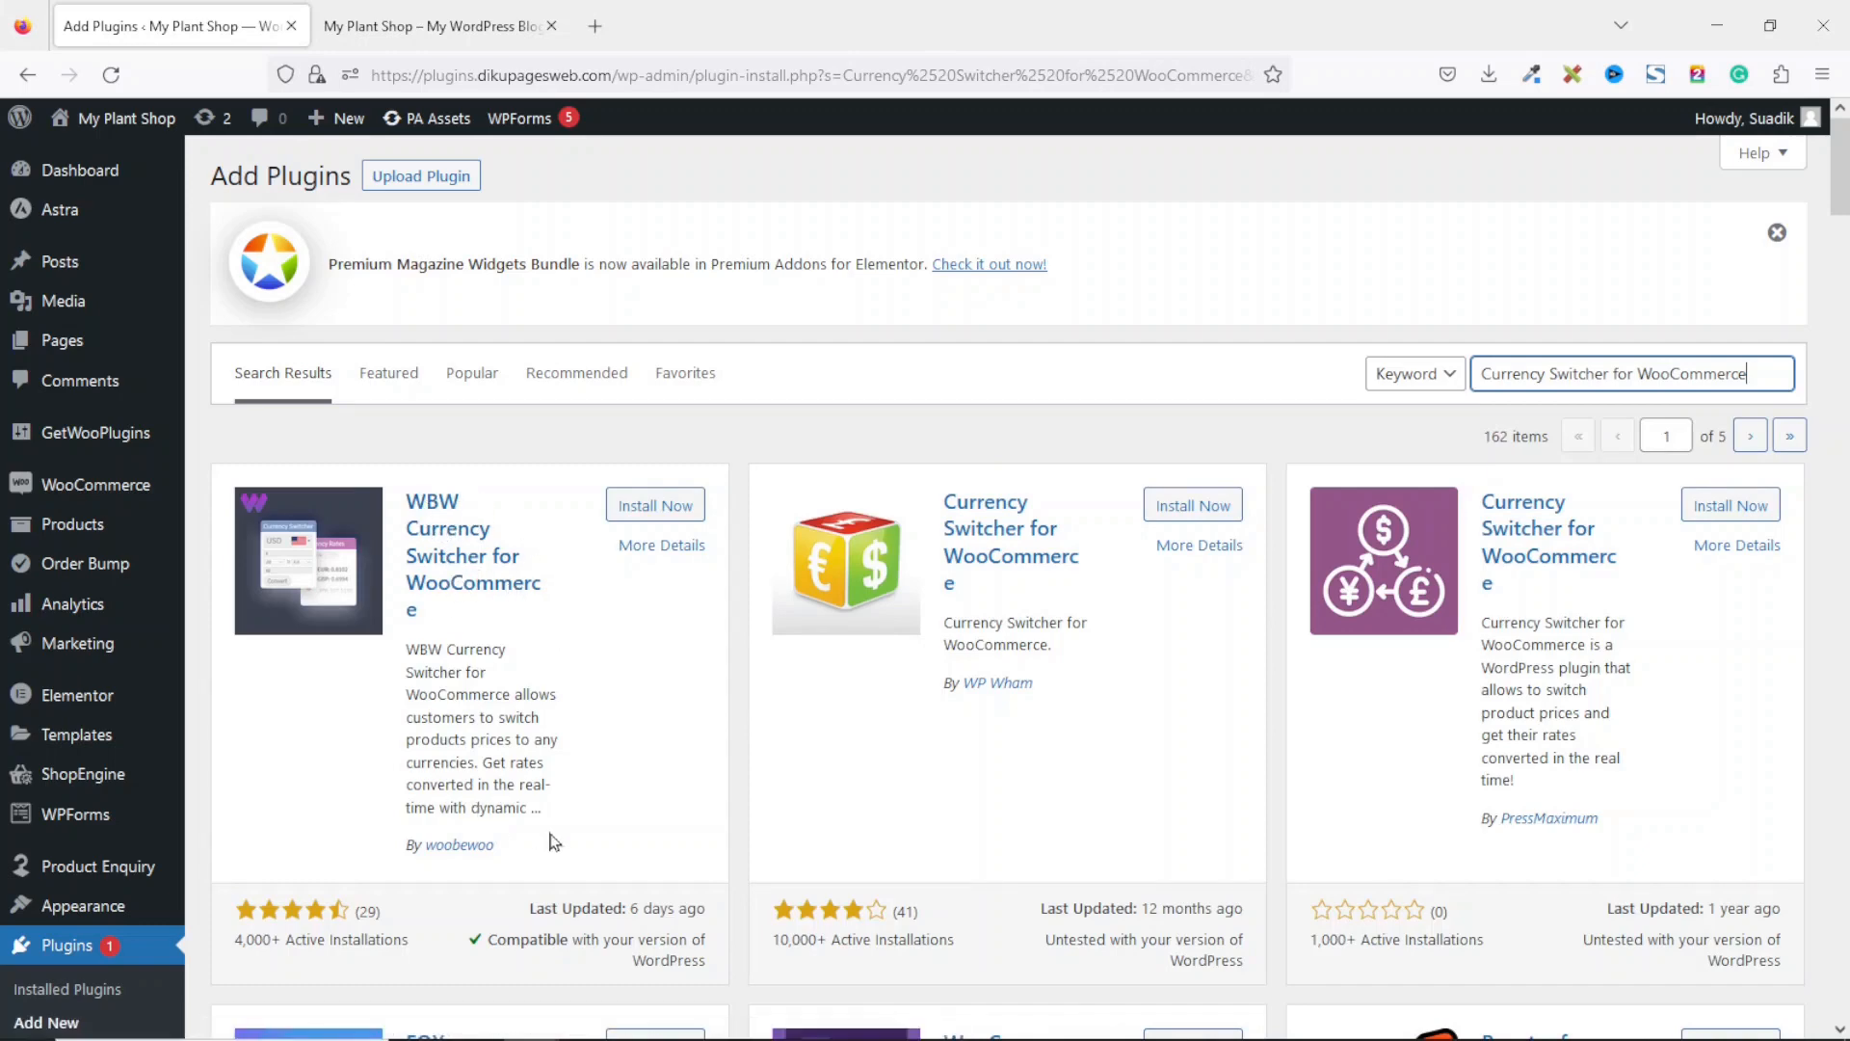
Step: Install and activate WBW Currency Switcher for WooCommerce, and open its WooCurrency settings
click(652, 507)
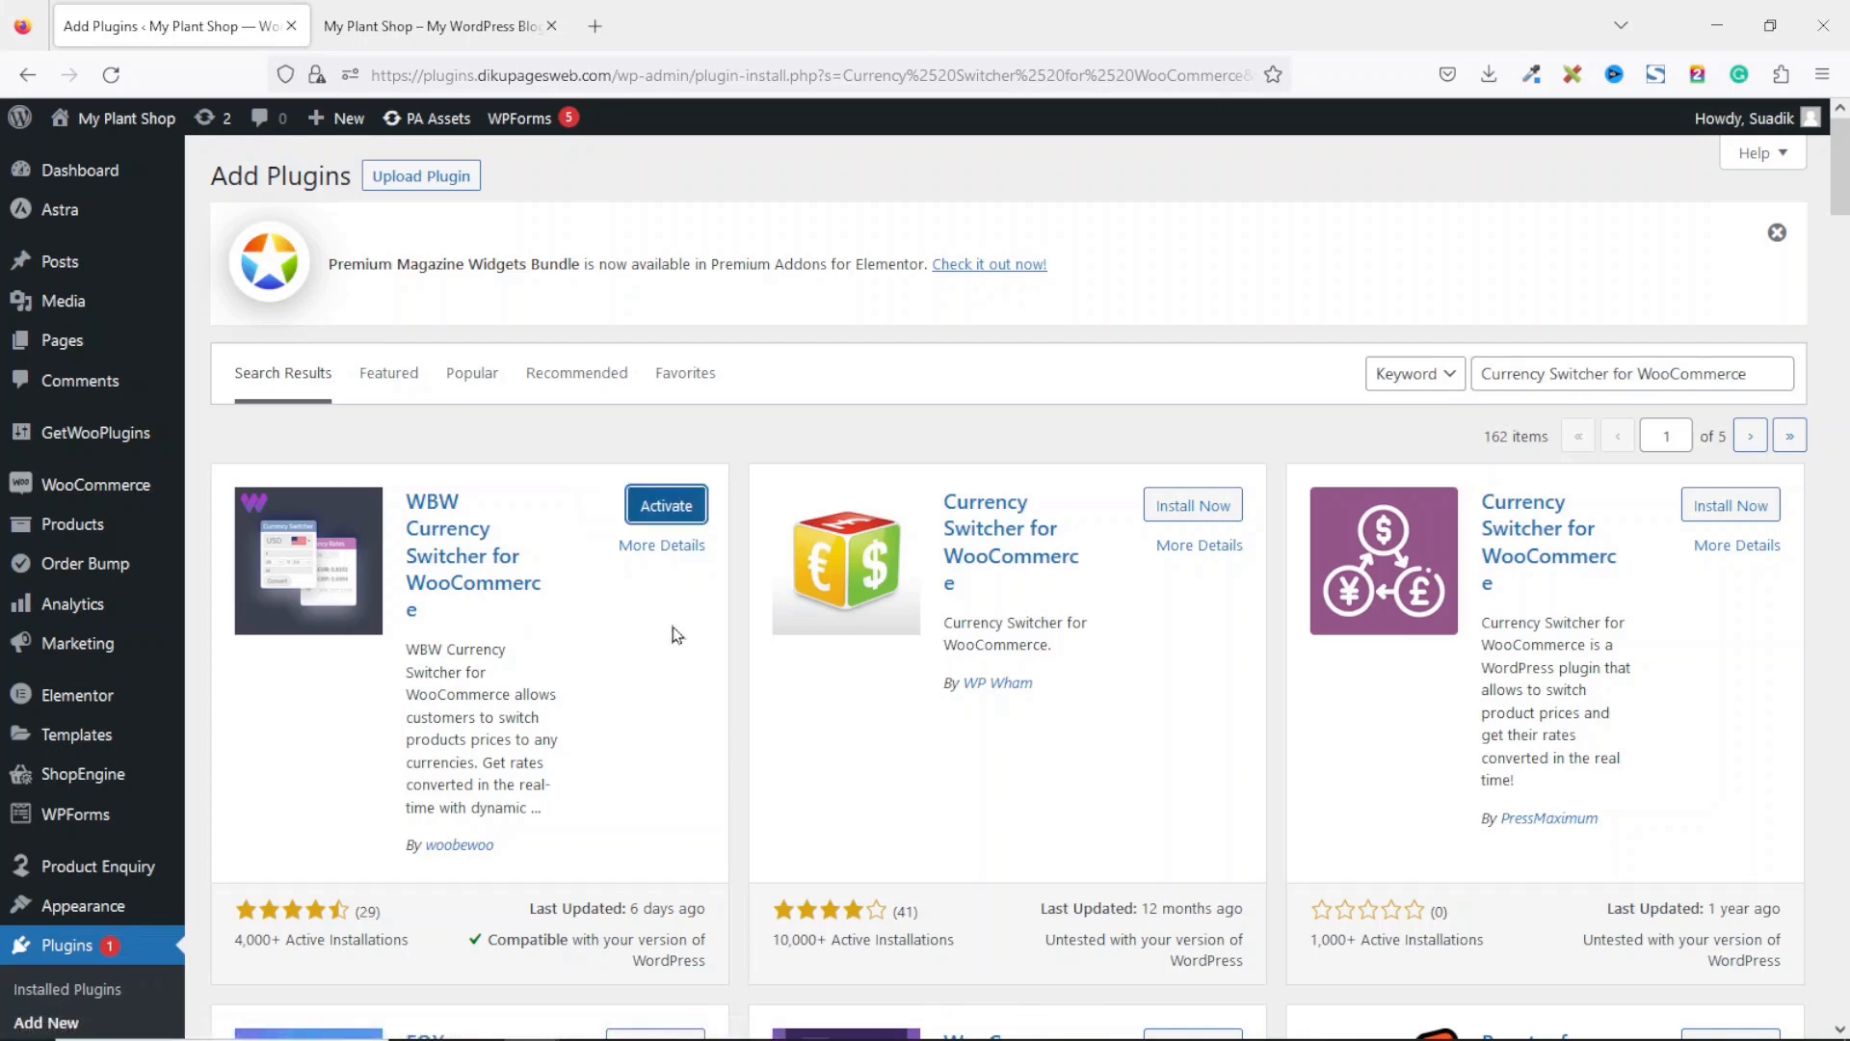
click(651, 504)
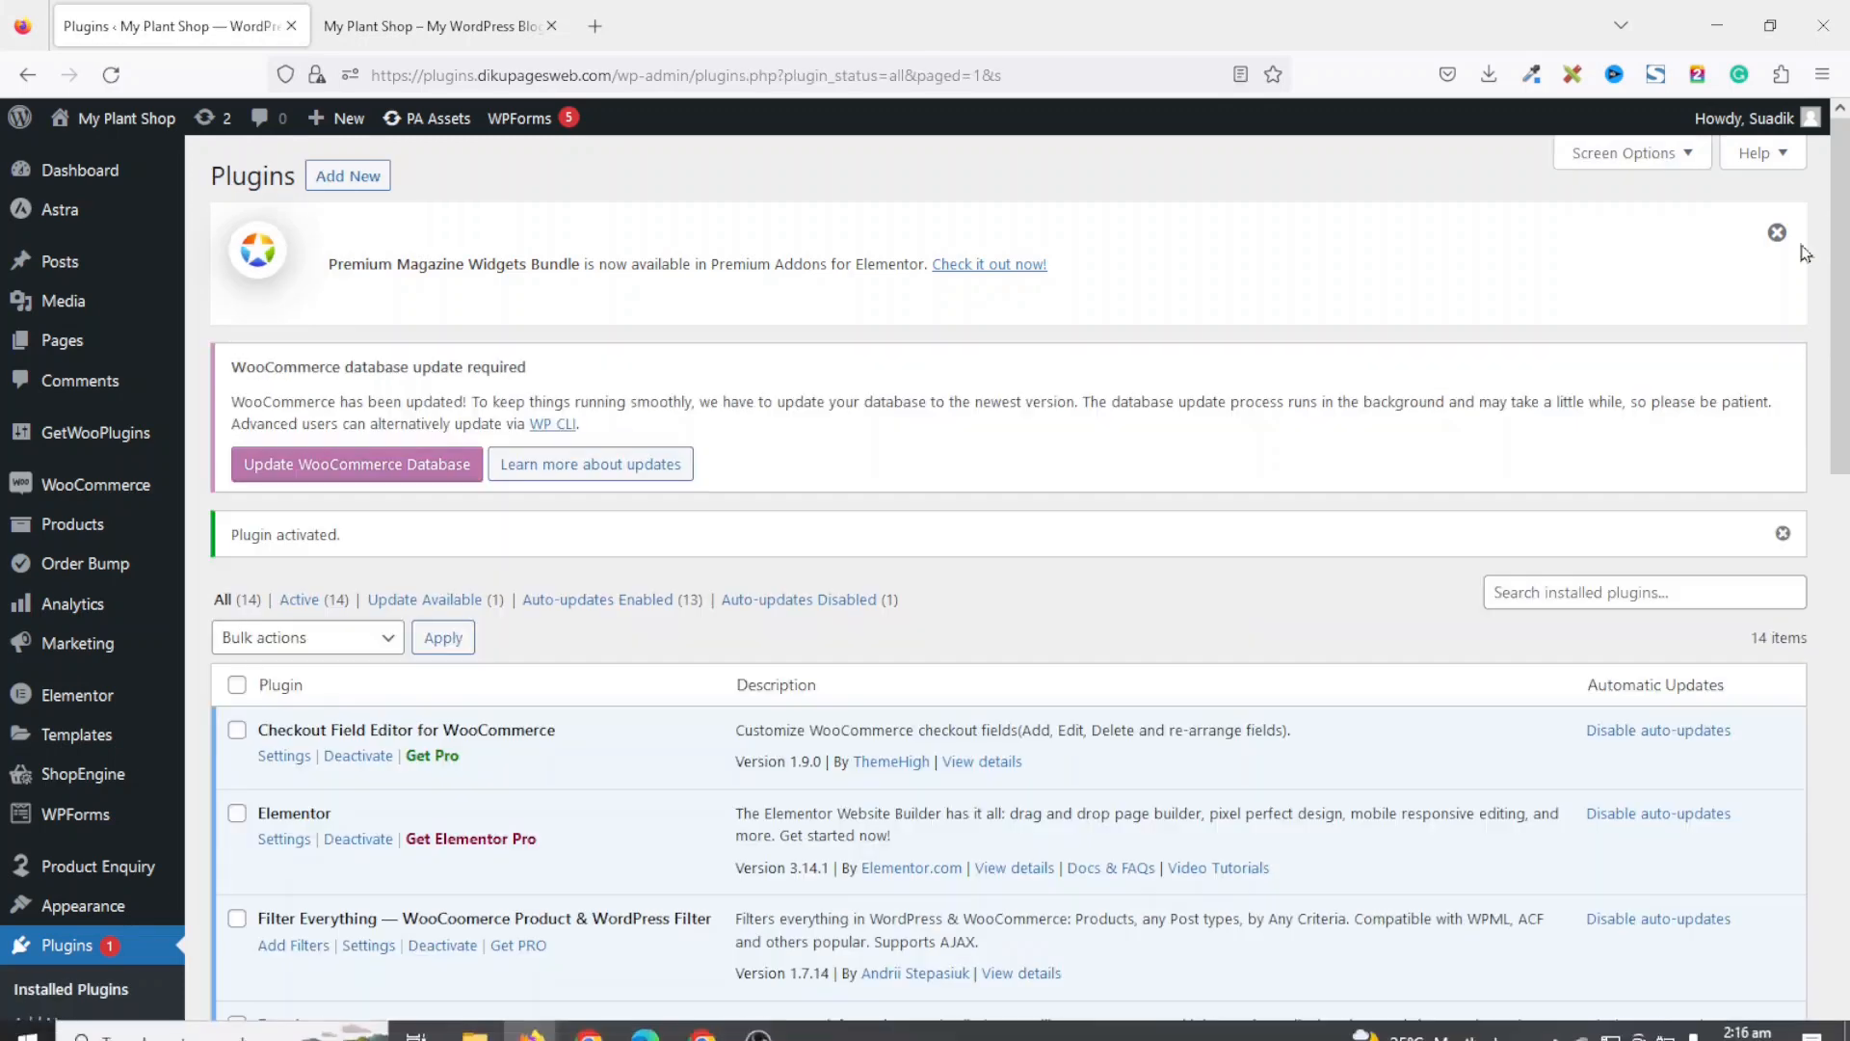
drag(1844, 255, 1819, 563)
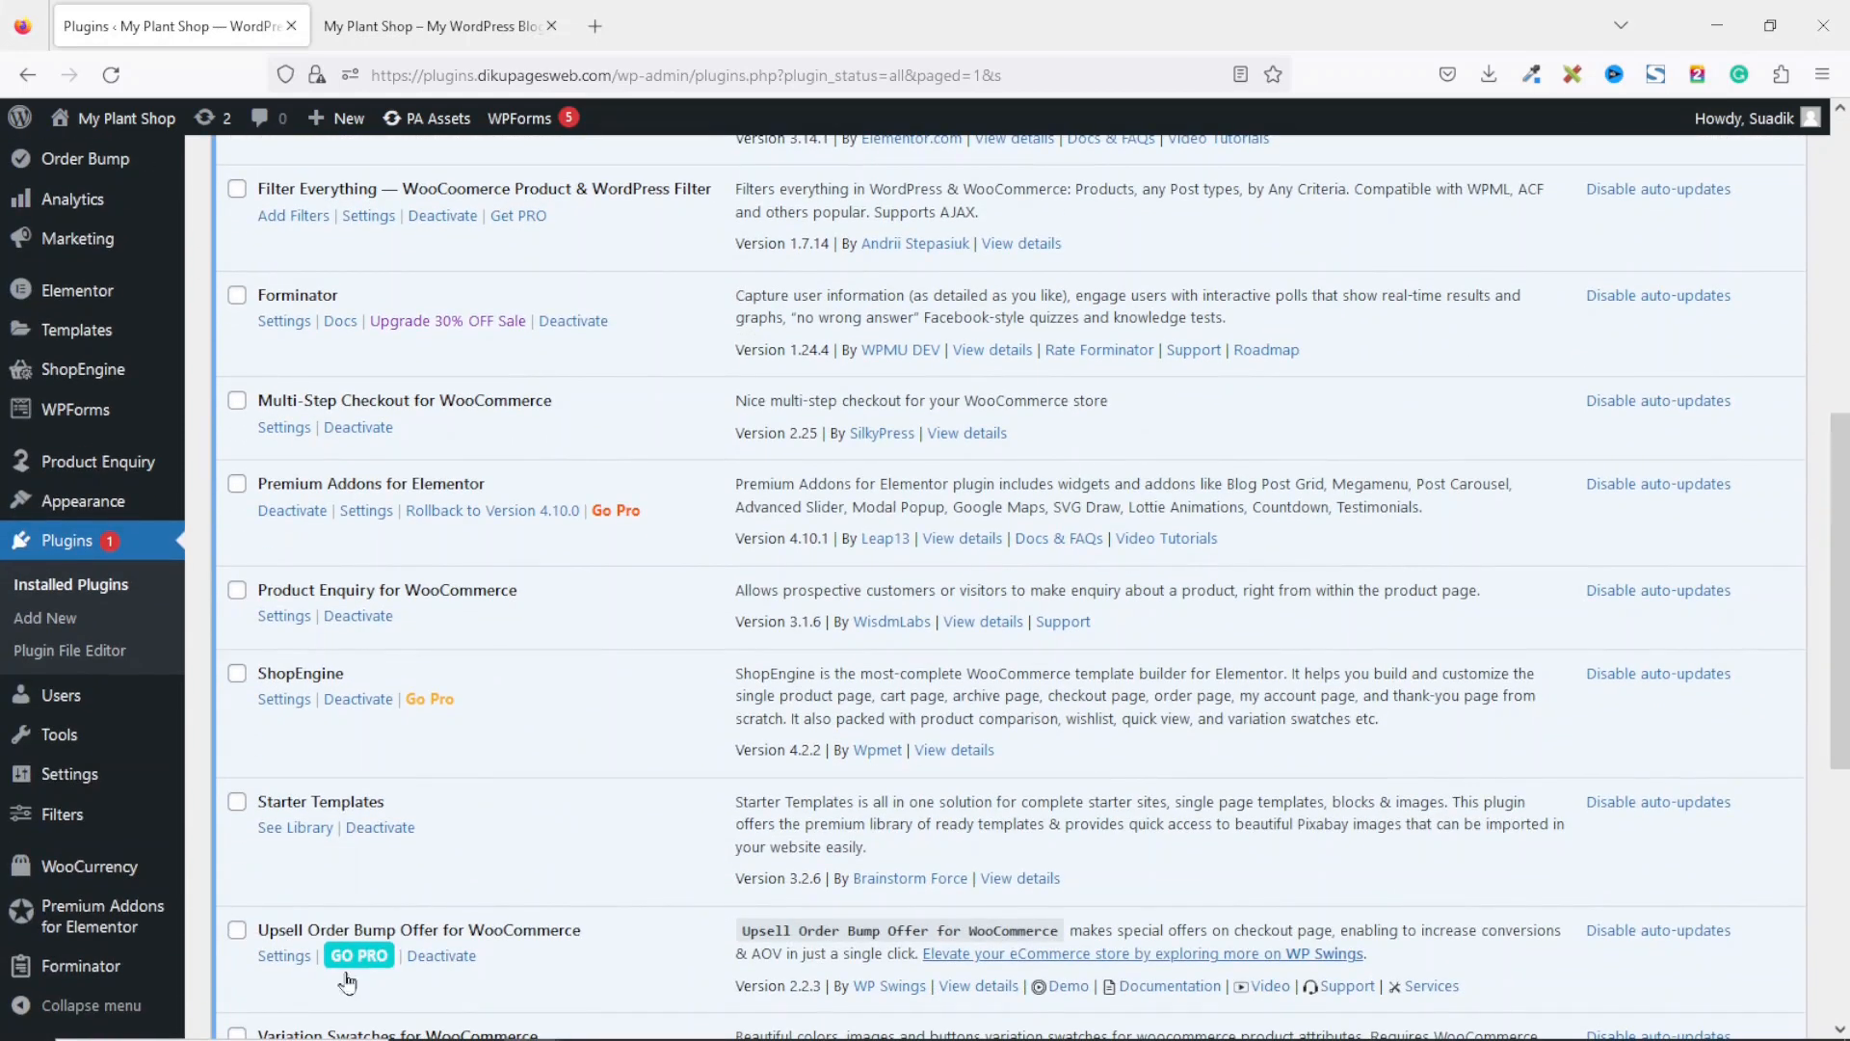
mouse_move(79, 873)
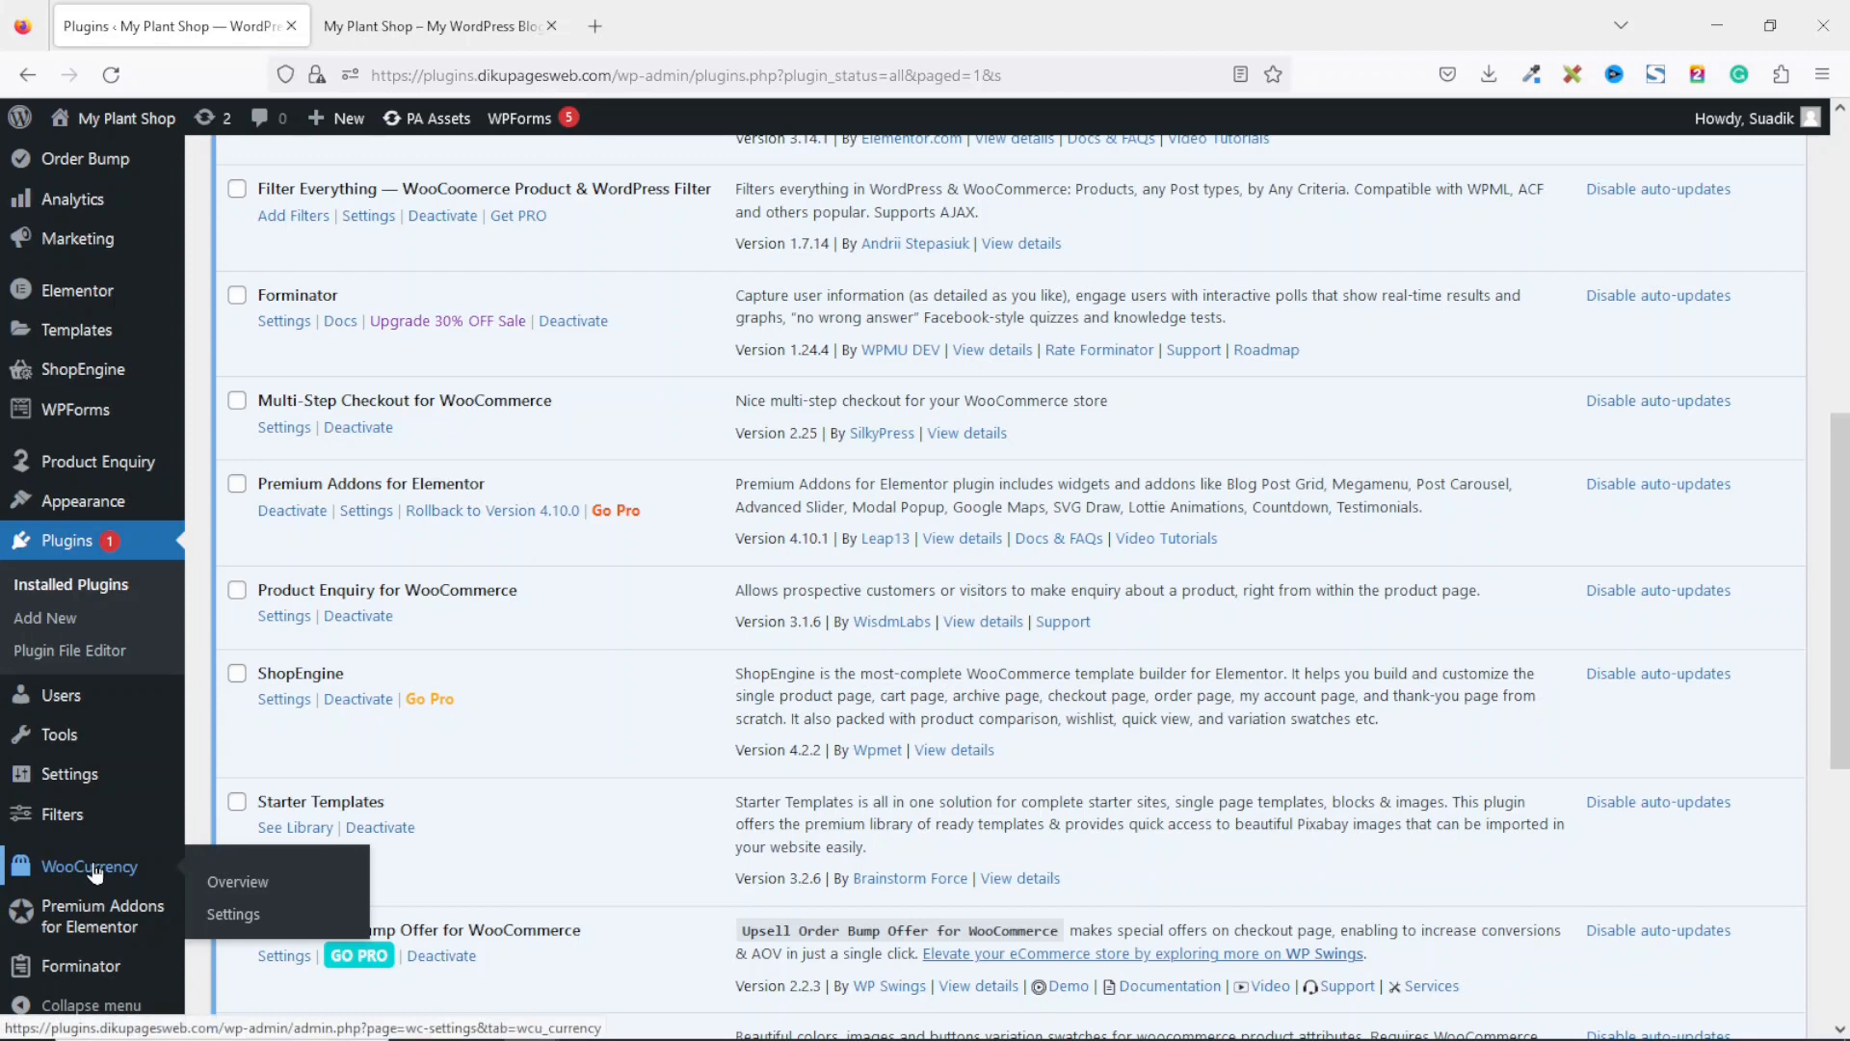
click(93, 870)
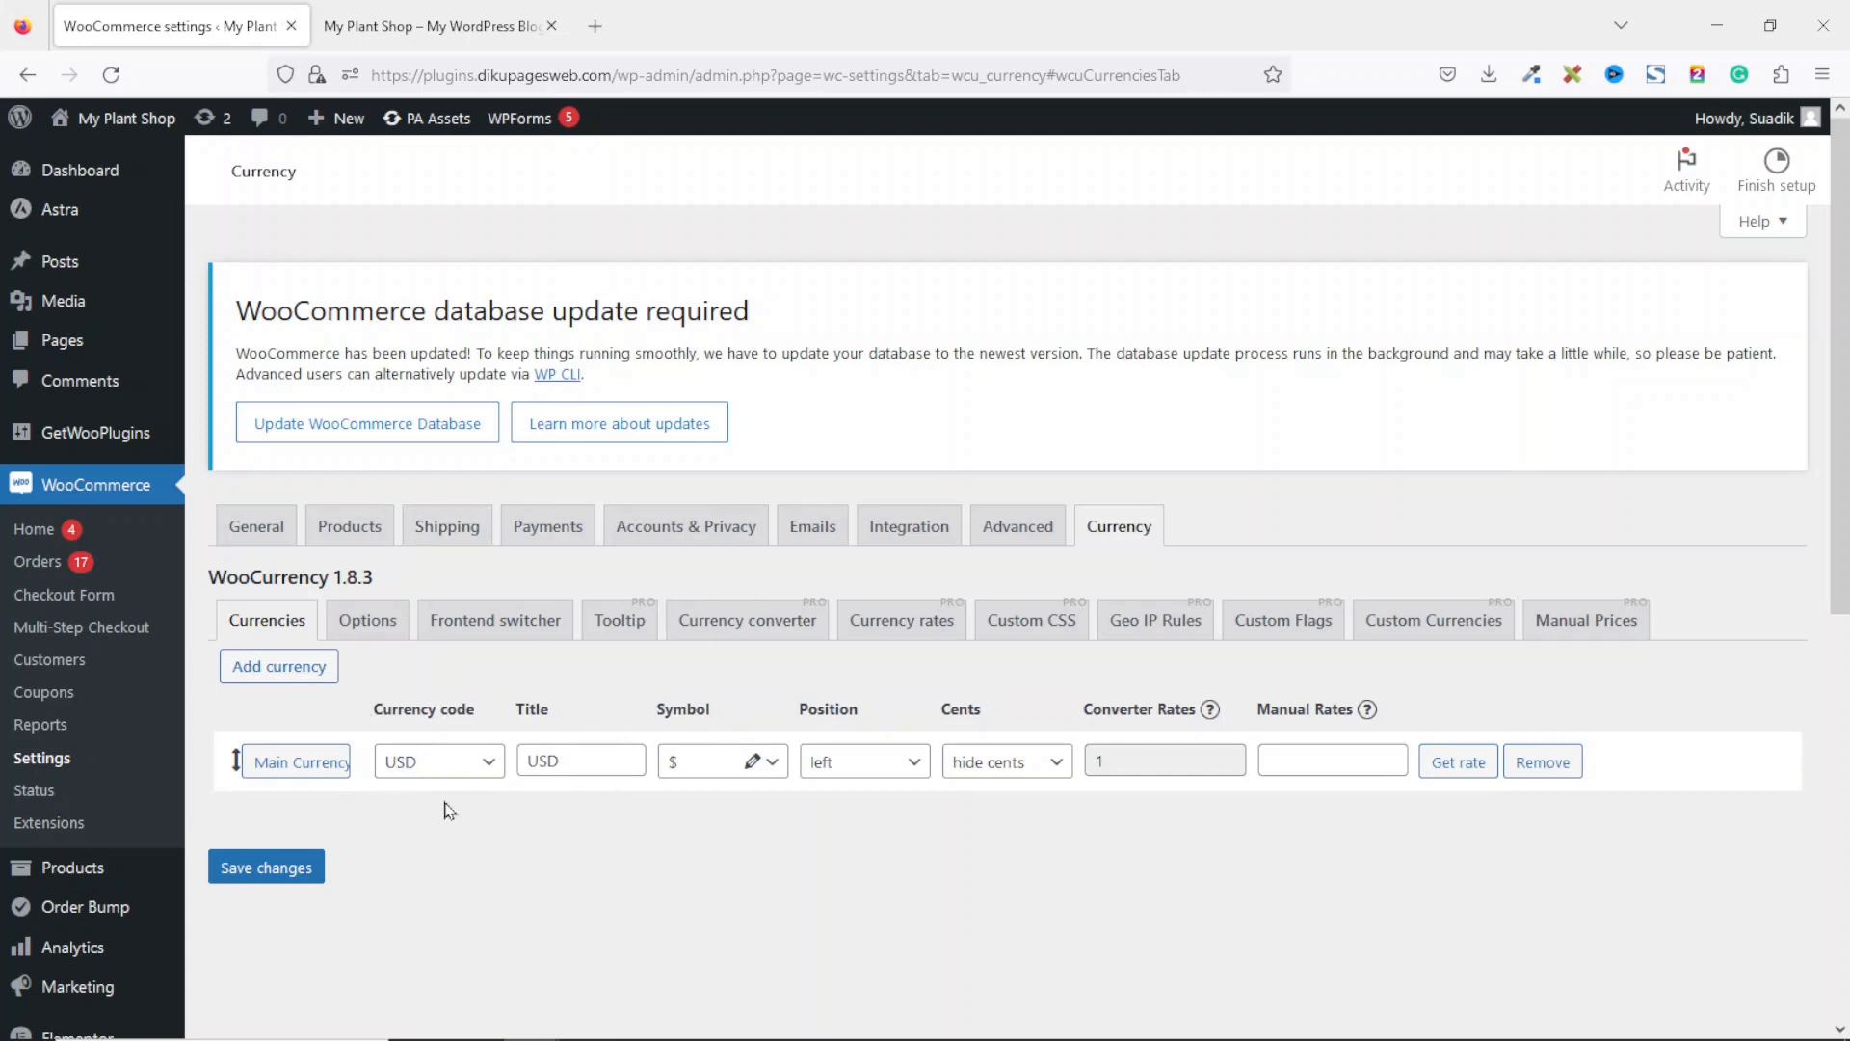
Step: Add a second currency with the currency code GHS below the main USD currency
click(300, 674)
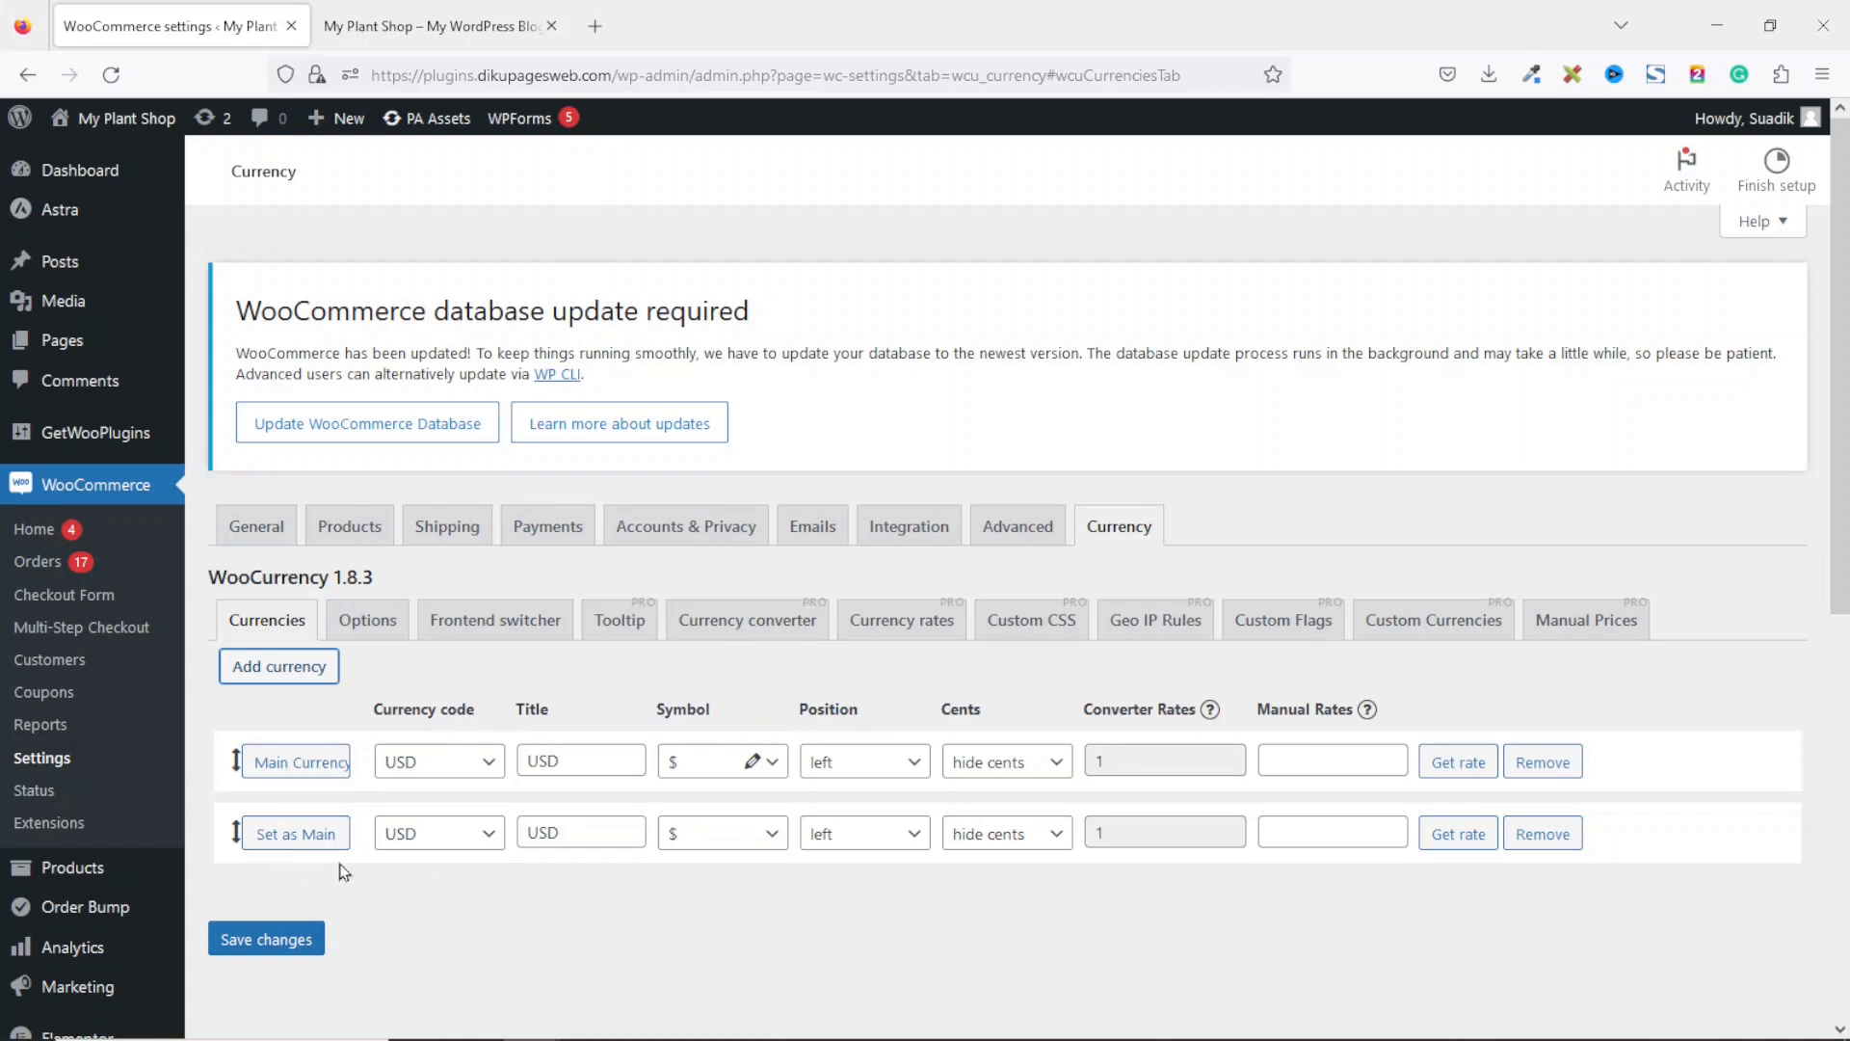
click(447, 836)
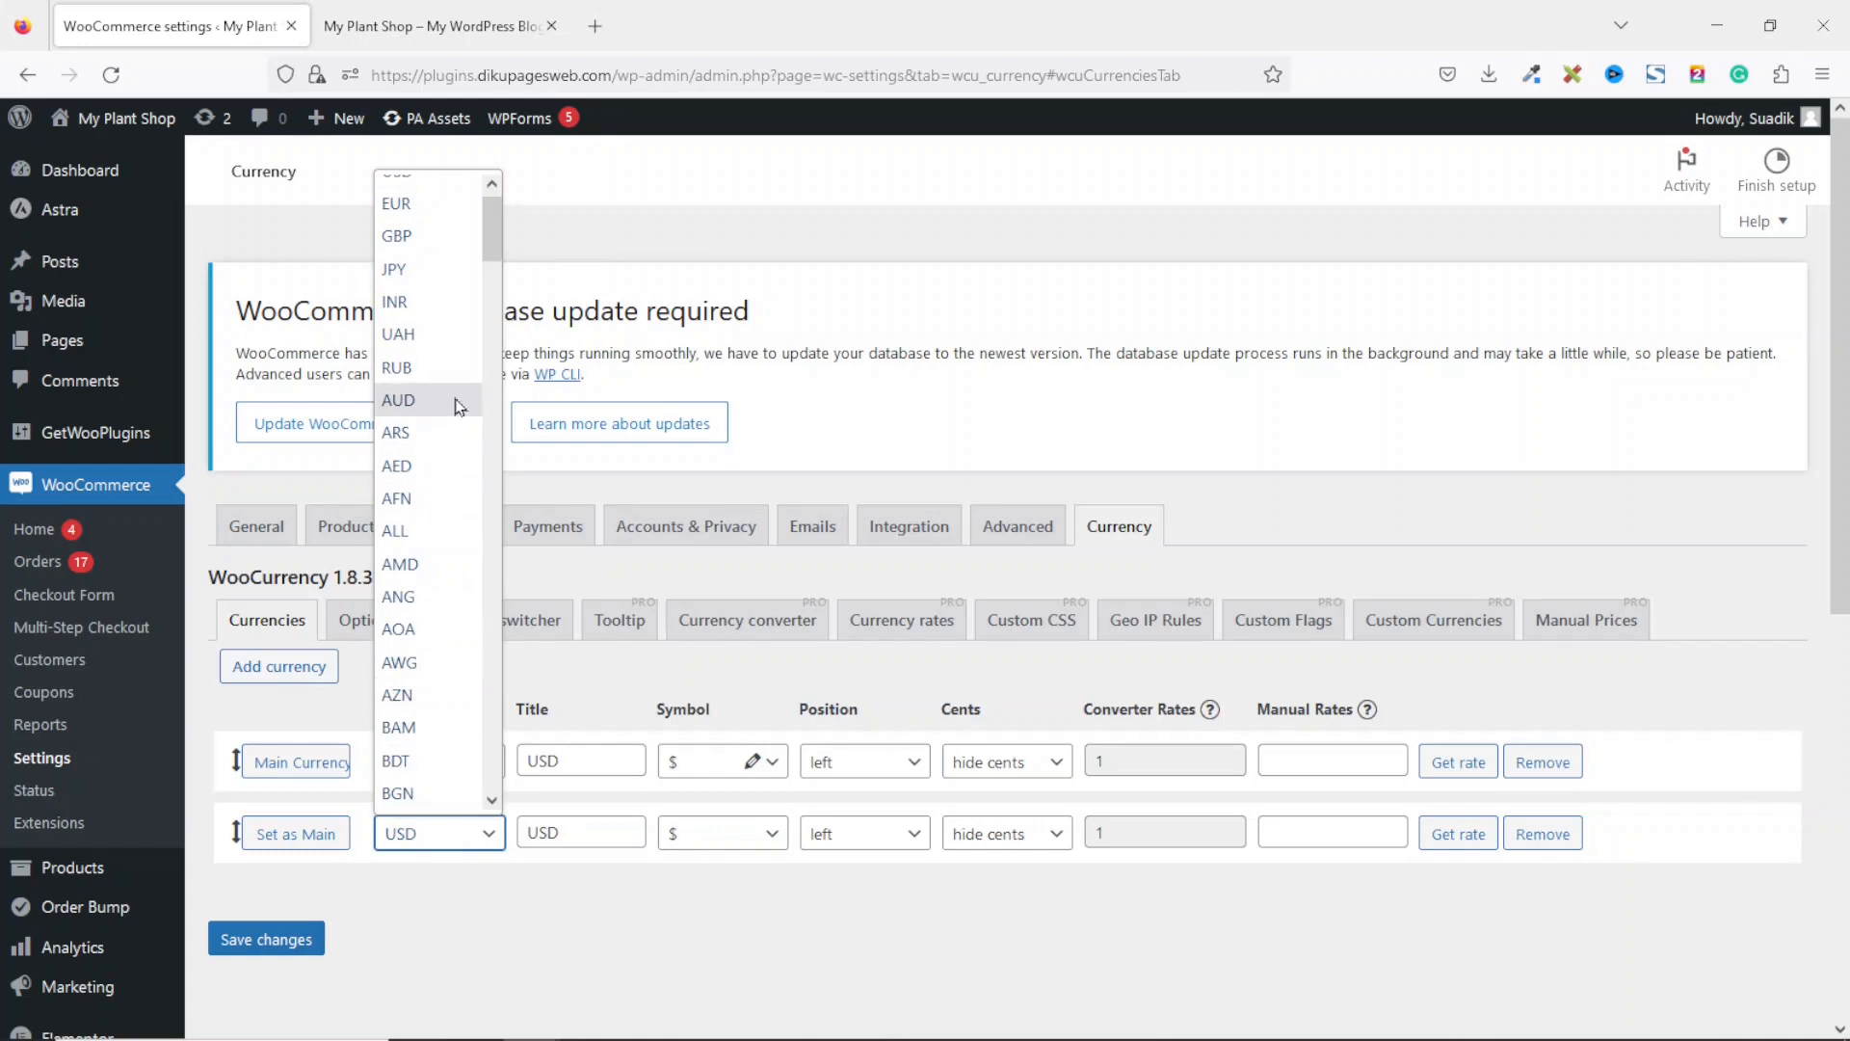
key(g)
key(h)
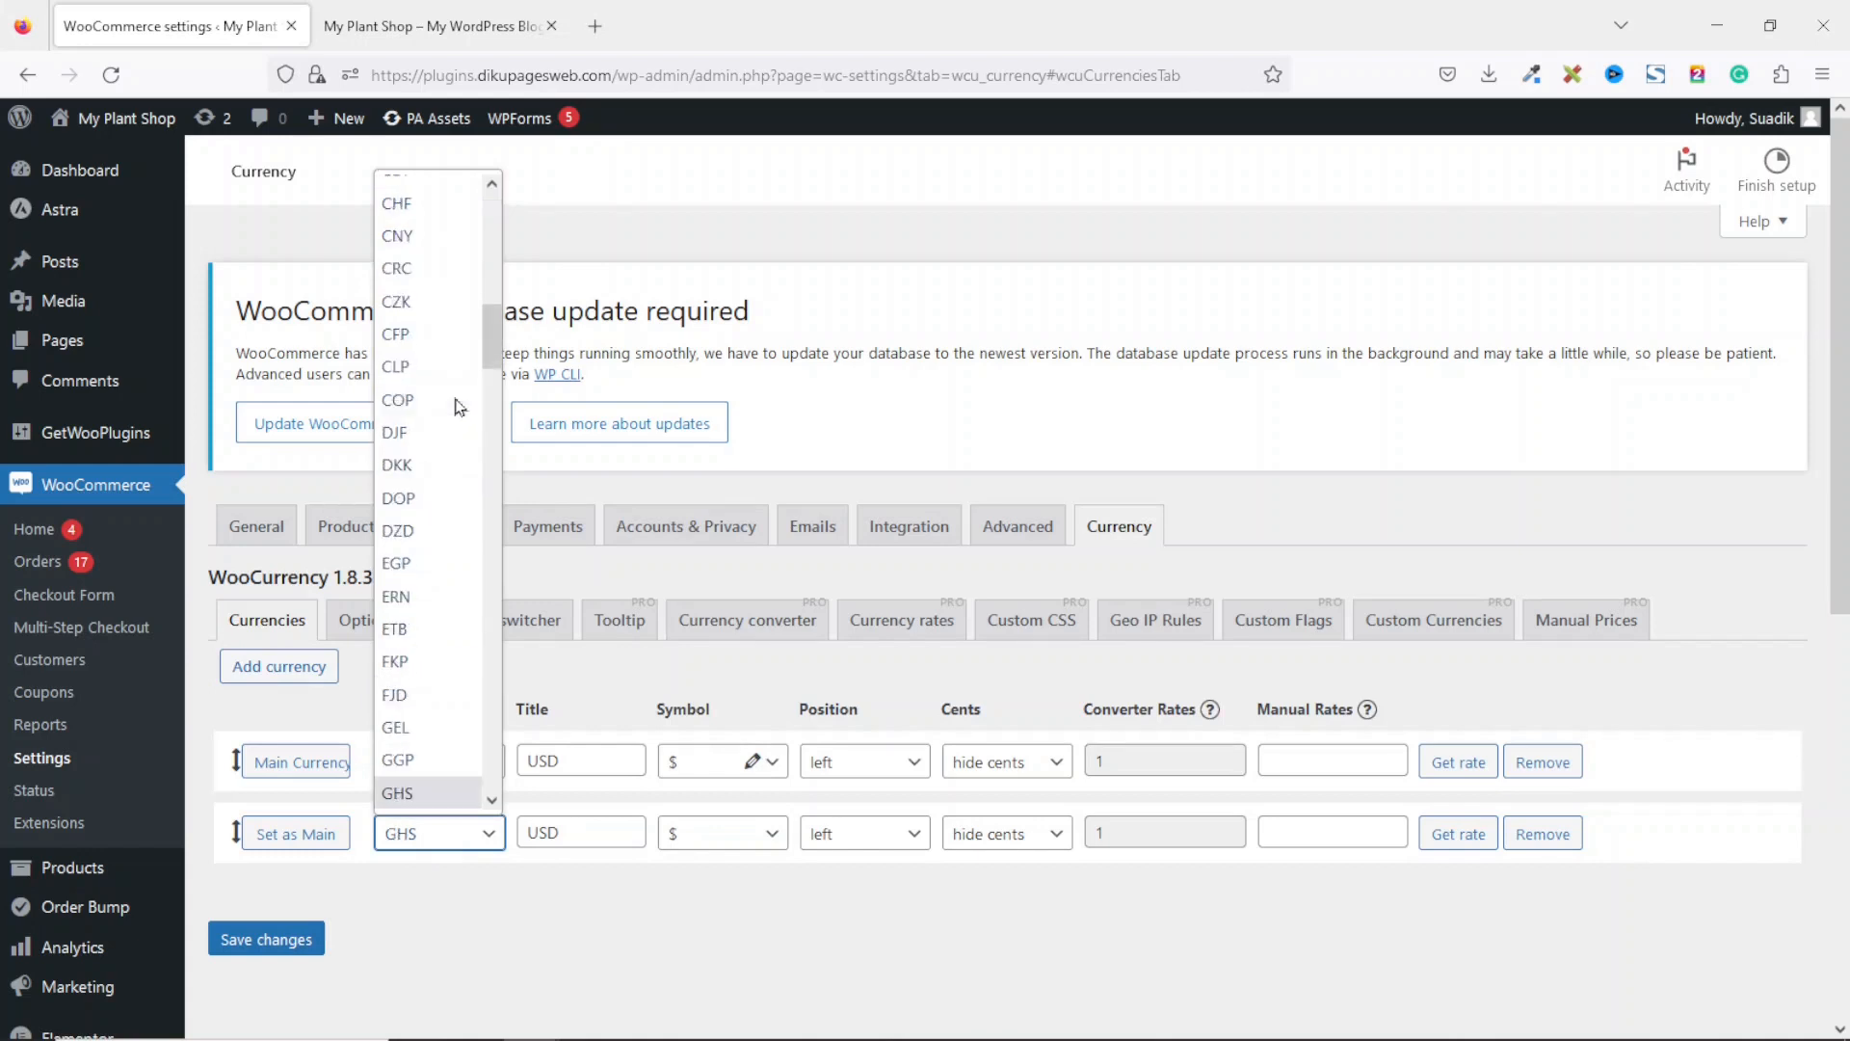
click(418, 794)
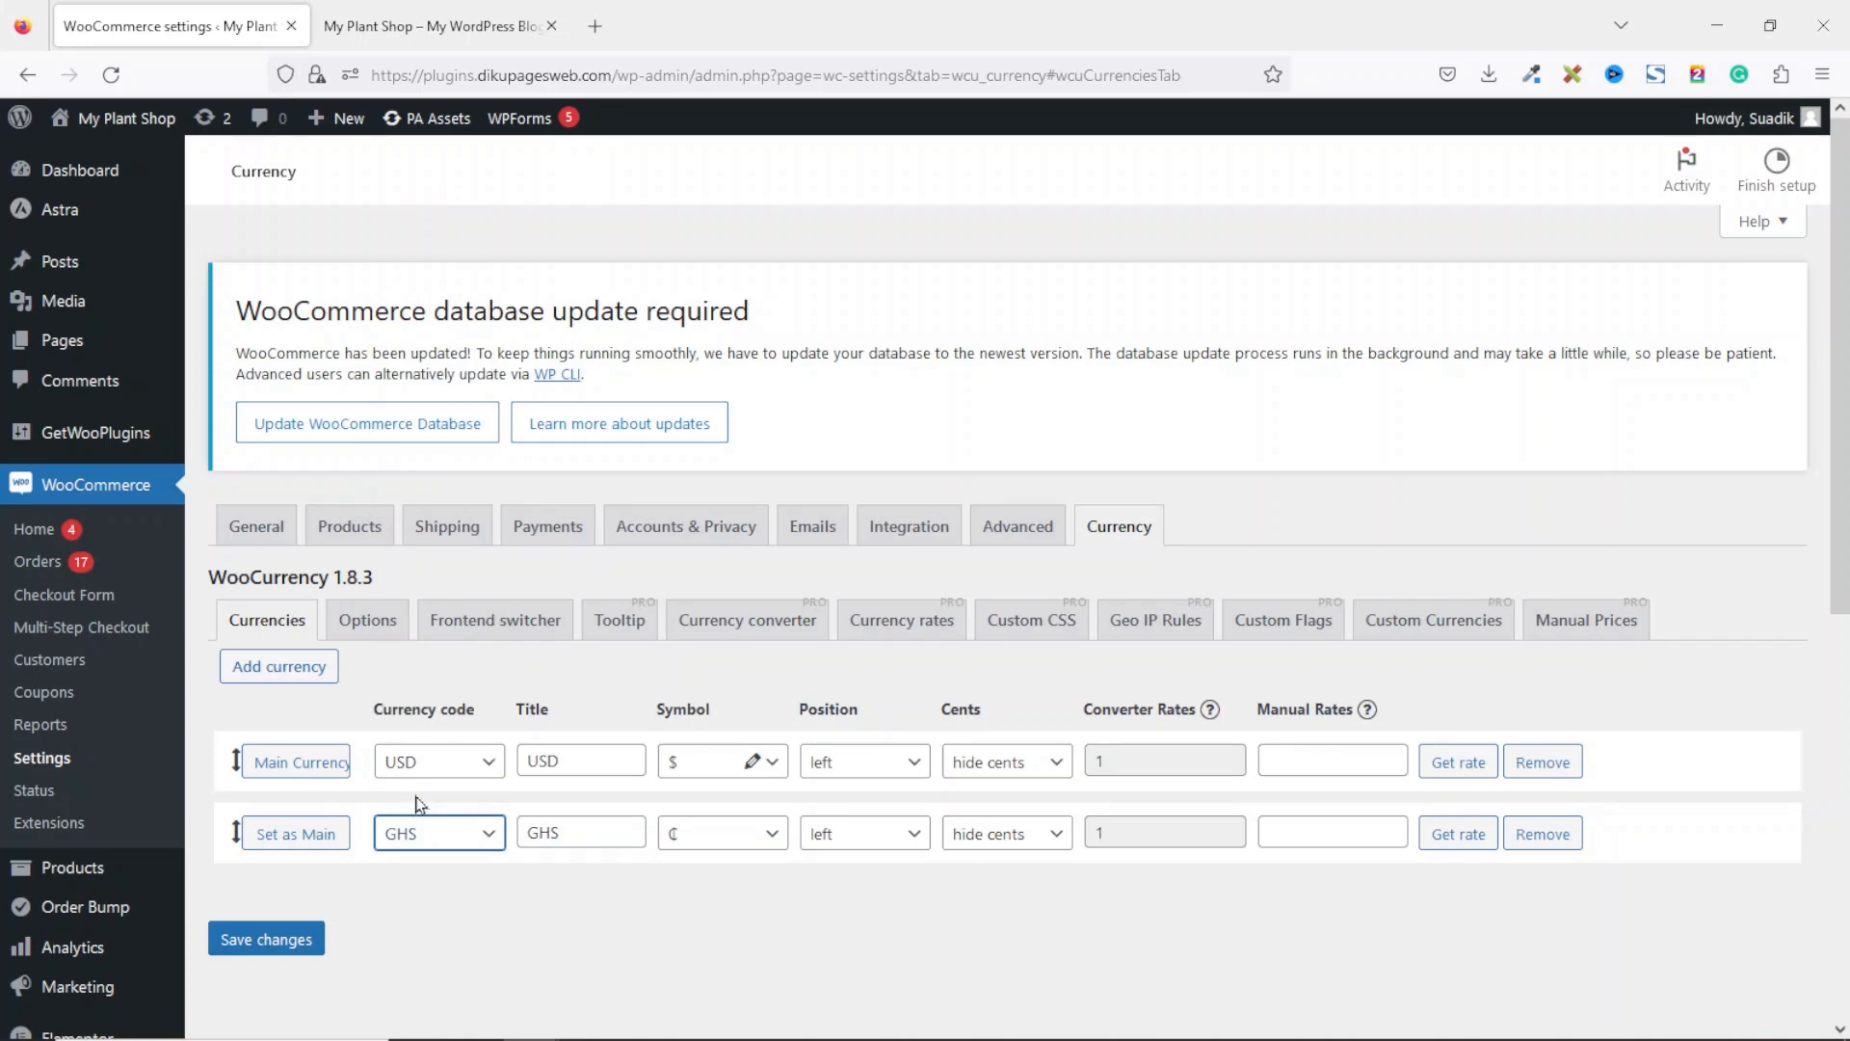
Step: Set the GHS currency's title to GH¢ and keep its cents option at hide cents
click(597, 833)
click(574, 834)
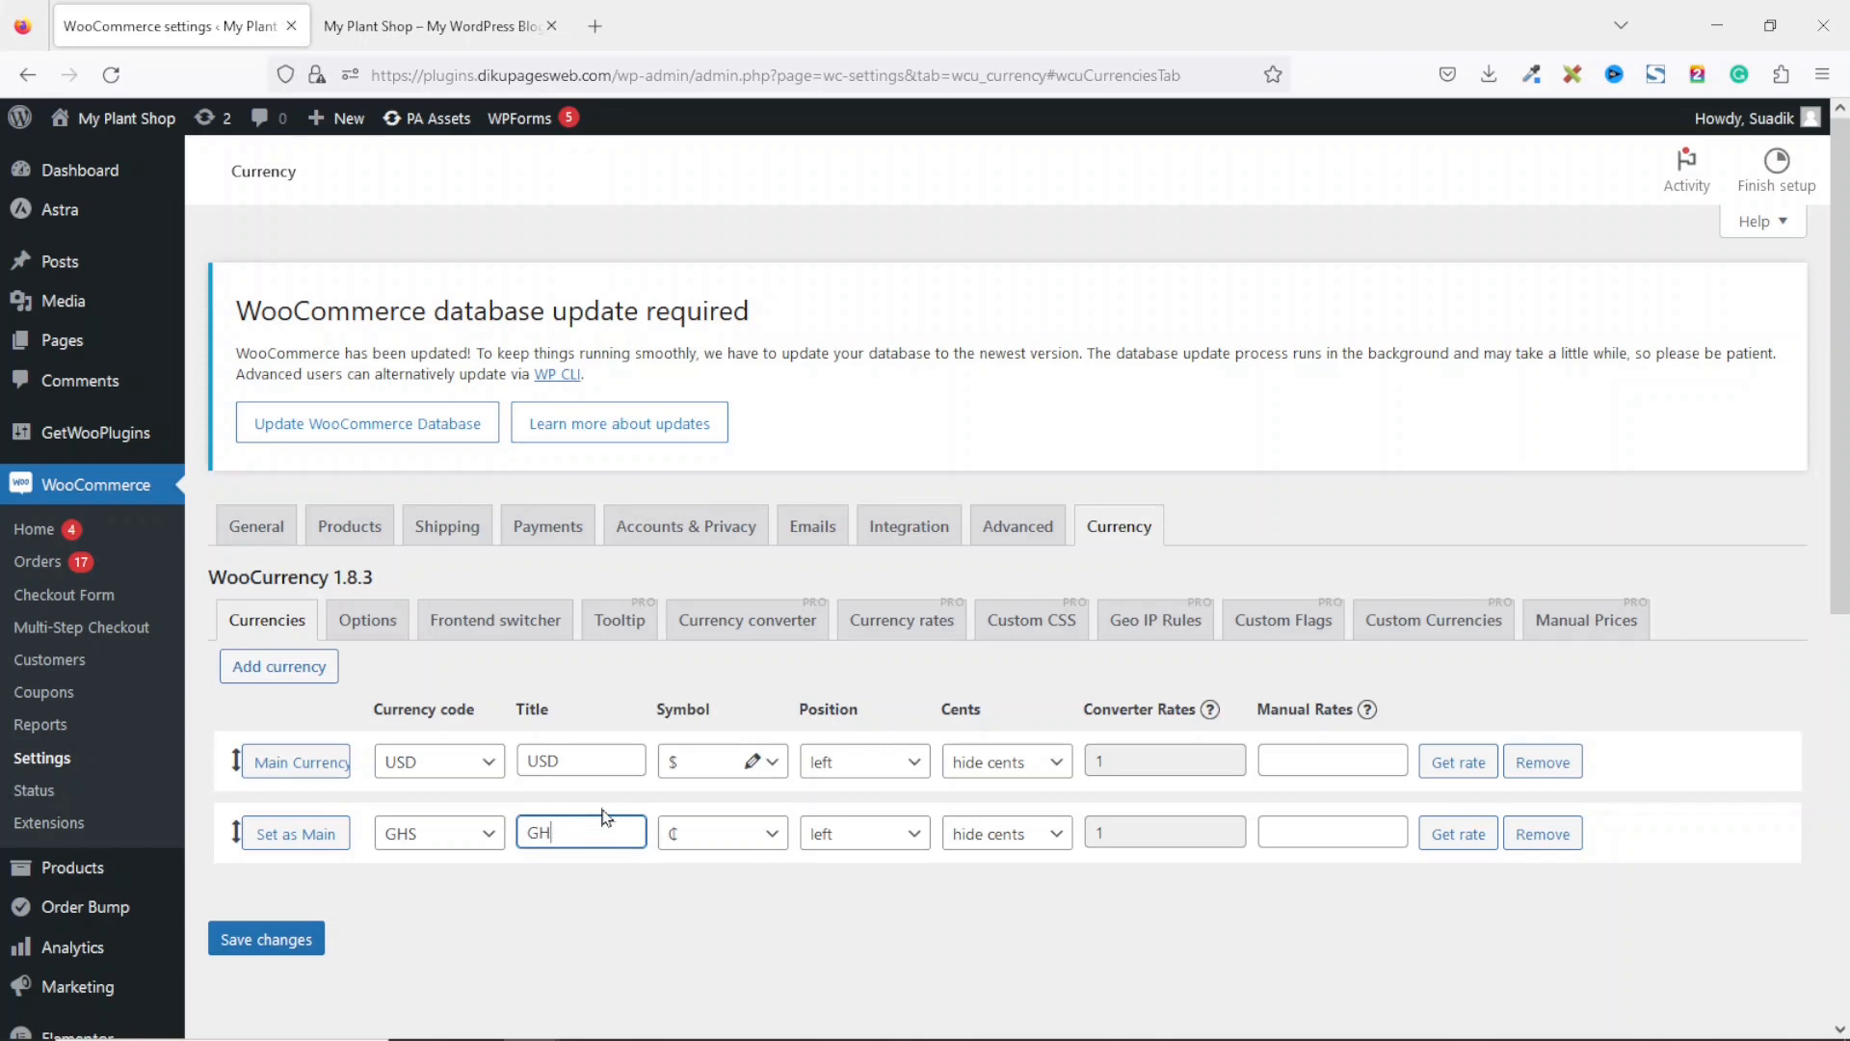
text(¢)
click(1004, 846)
click(1004, 846)
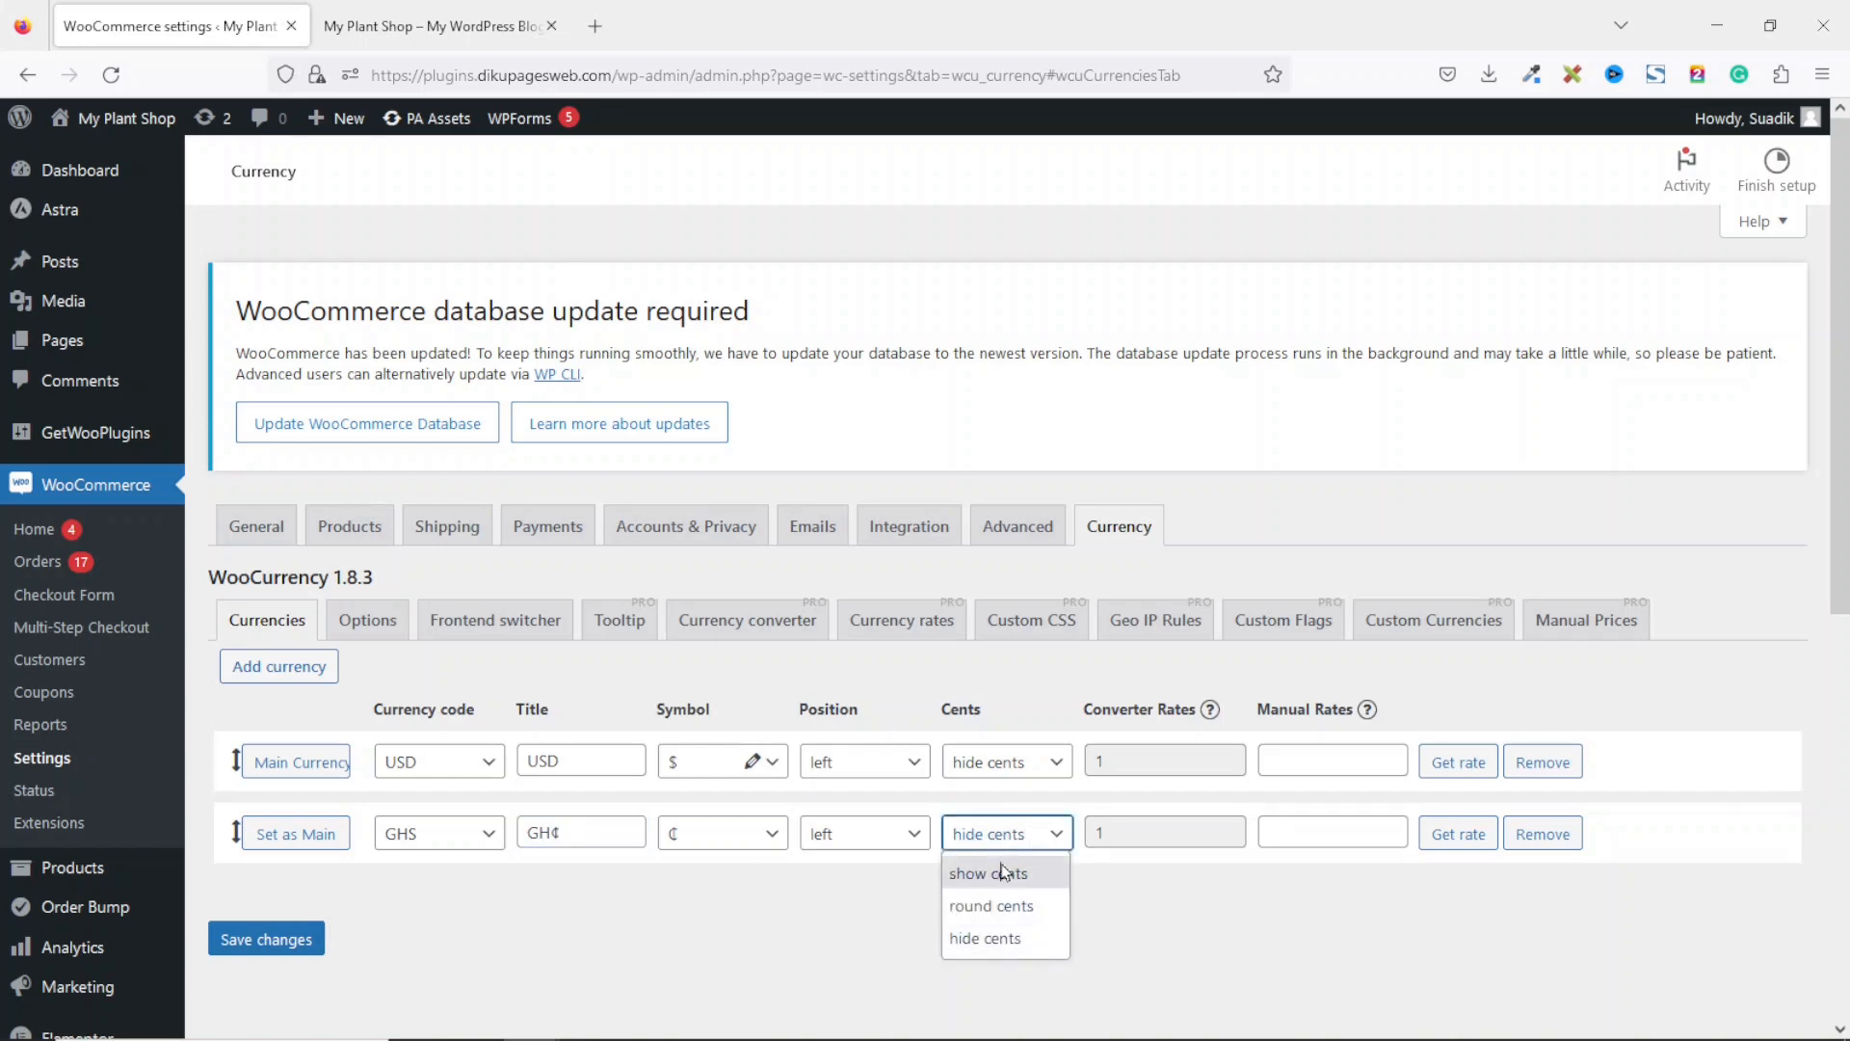
click(1037, 844)
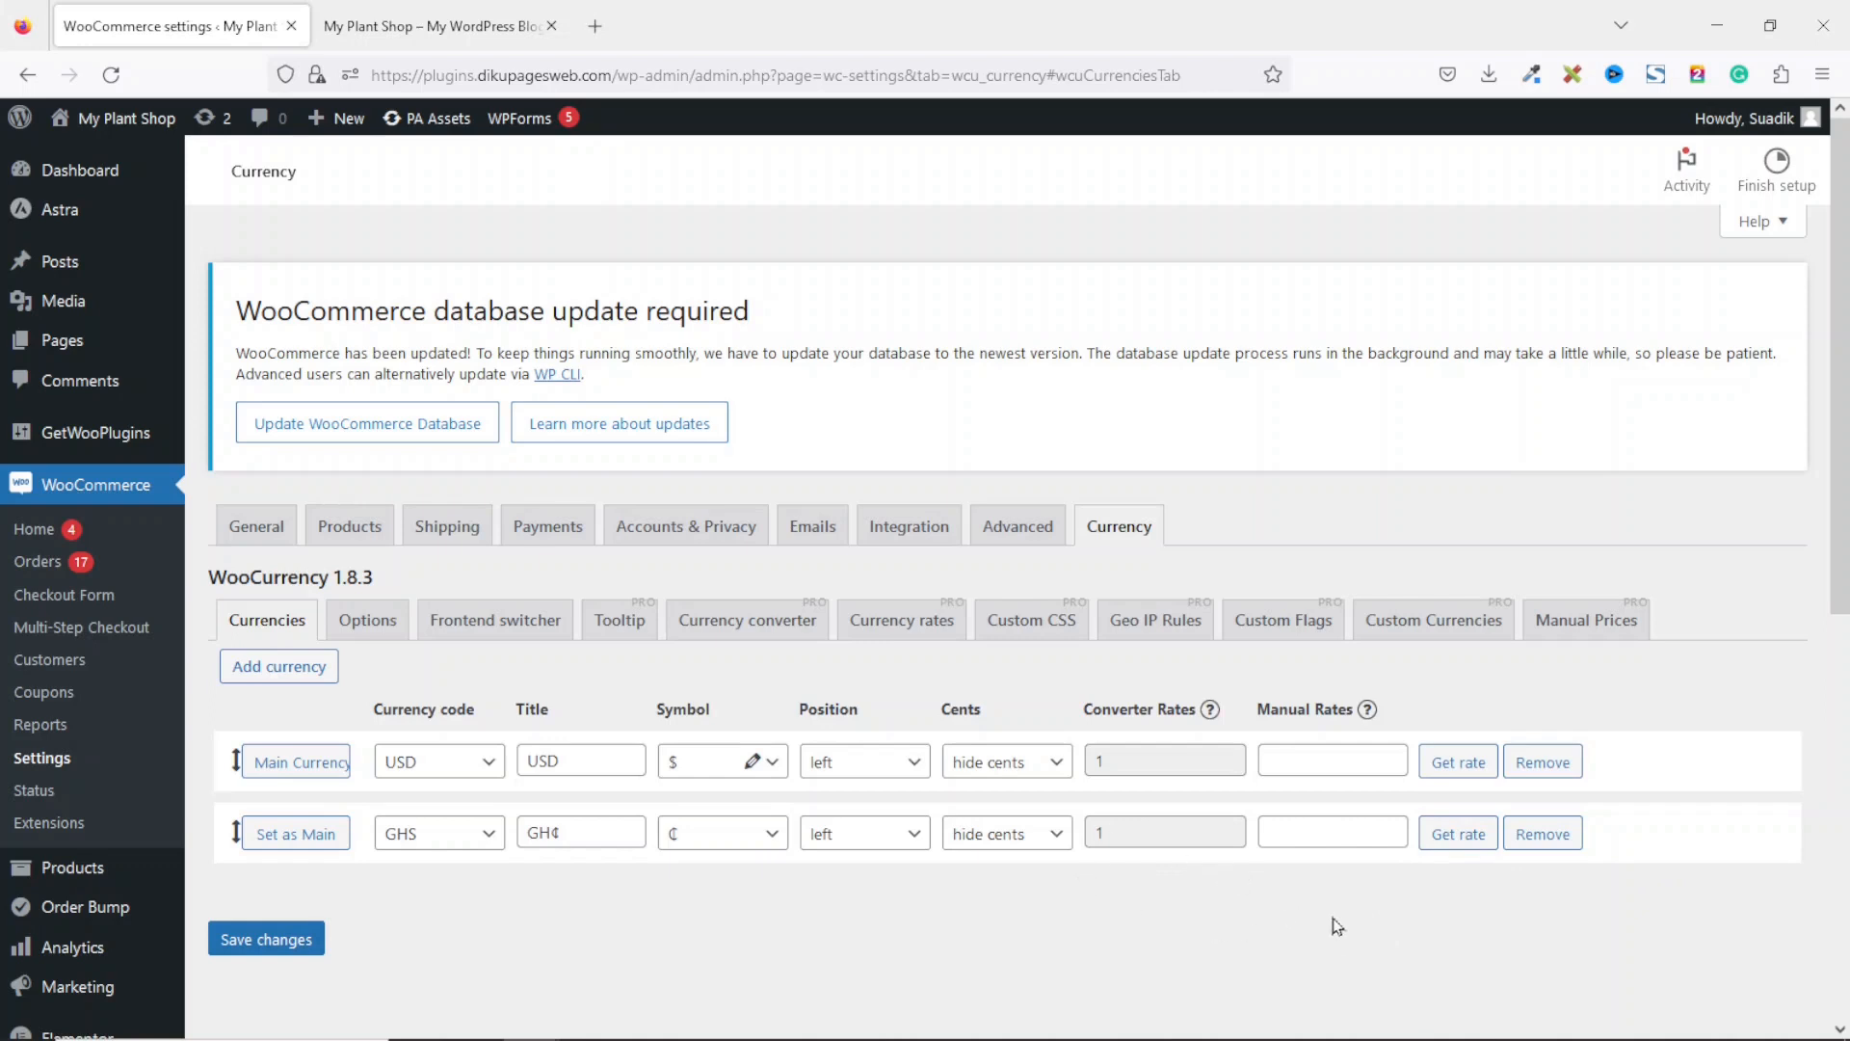
Step: Fetch the converter rate for GHS and search Google for "$1 to cedis" in a new browser tab to compare
click(1451, 836)
click(596, 27)
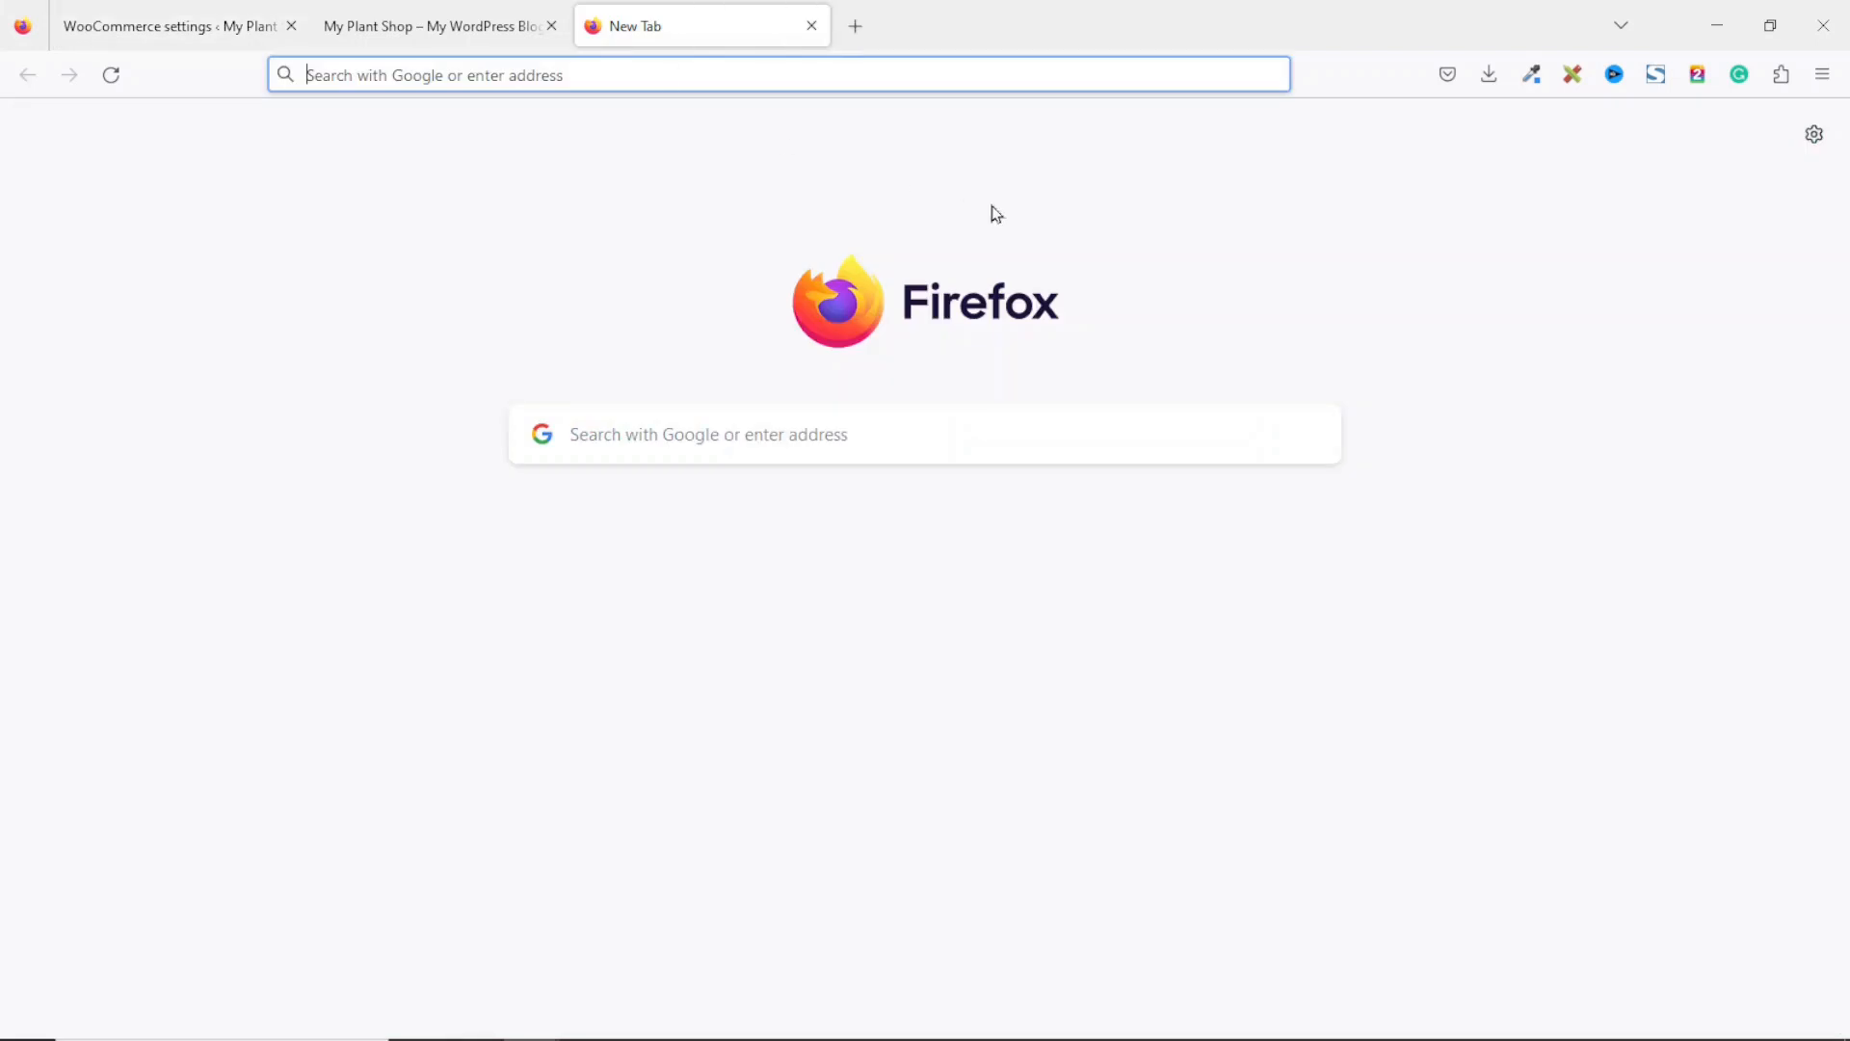
text($1)
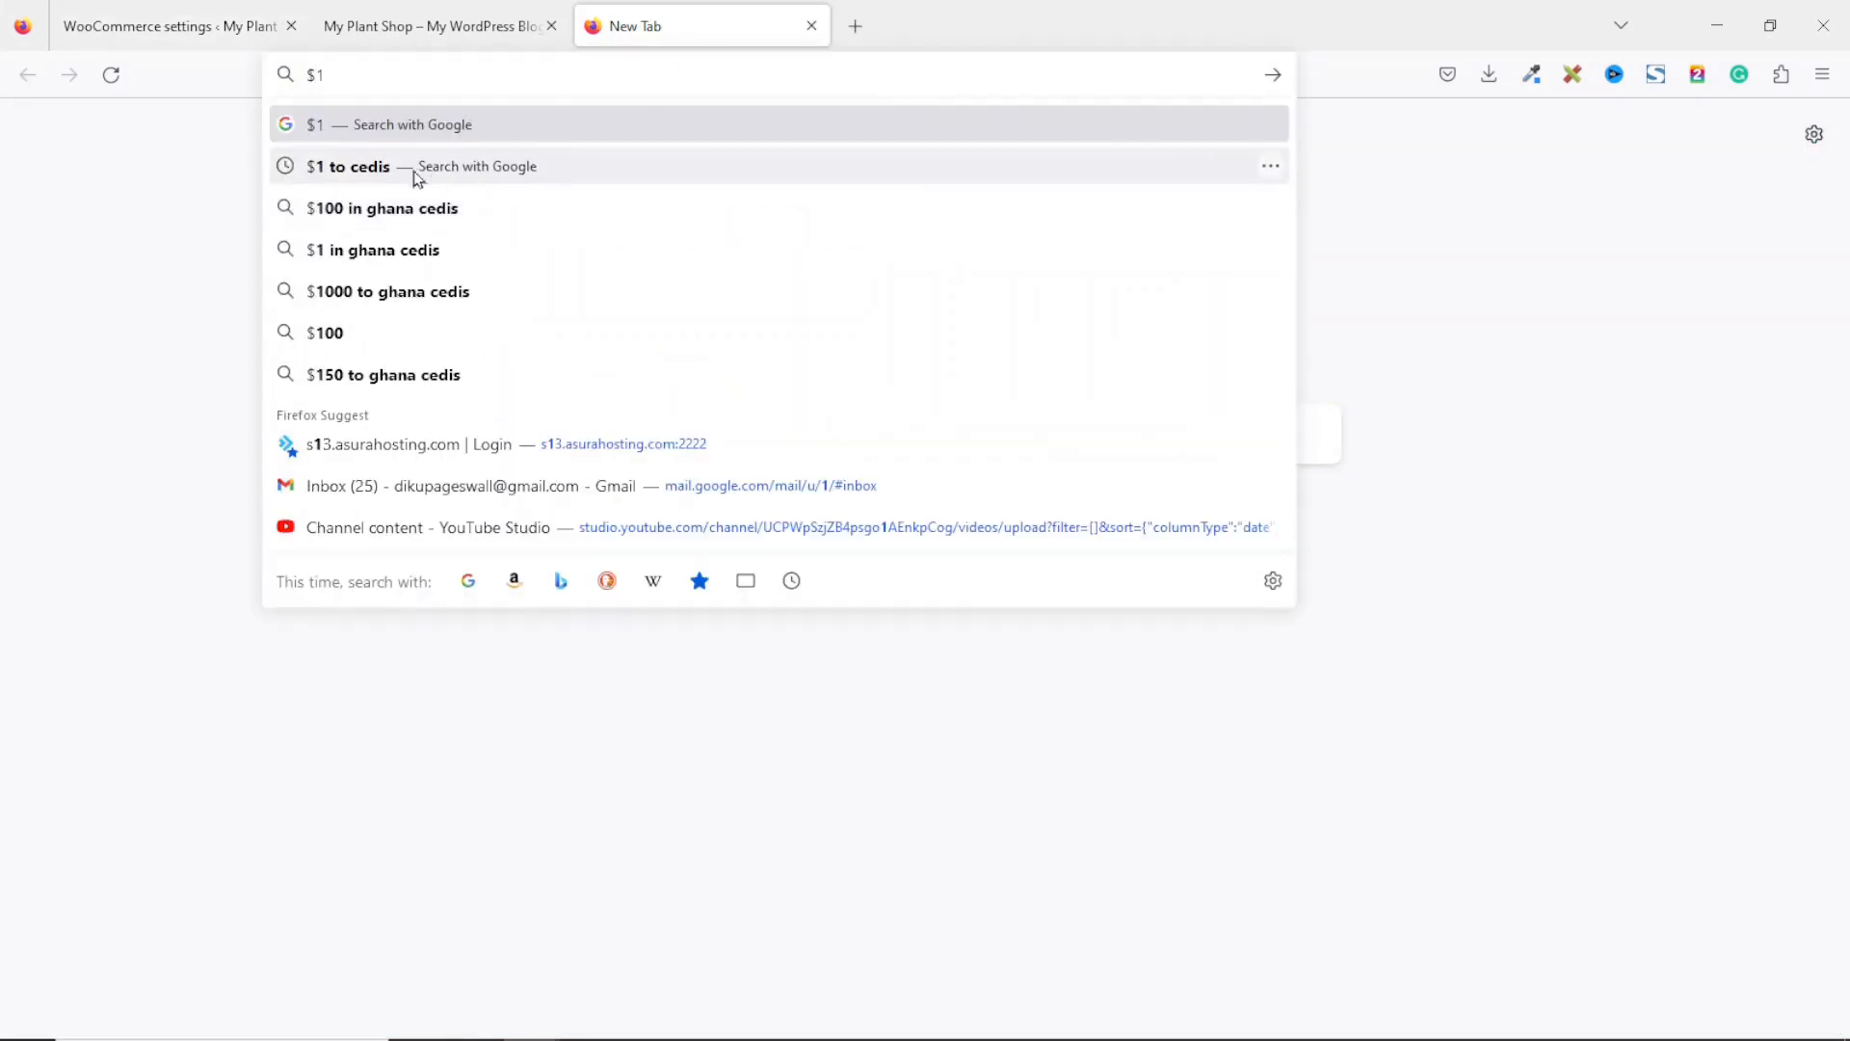
click(415, 169)
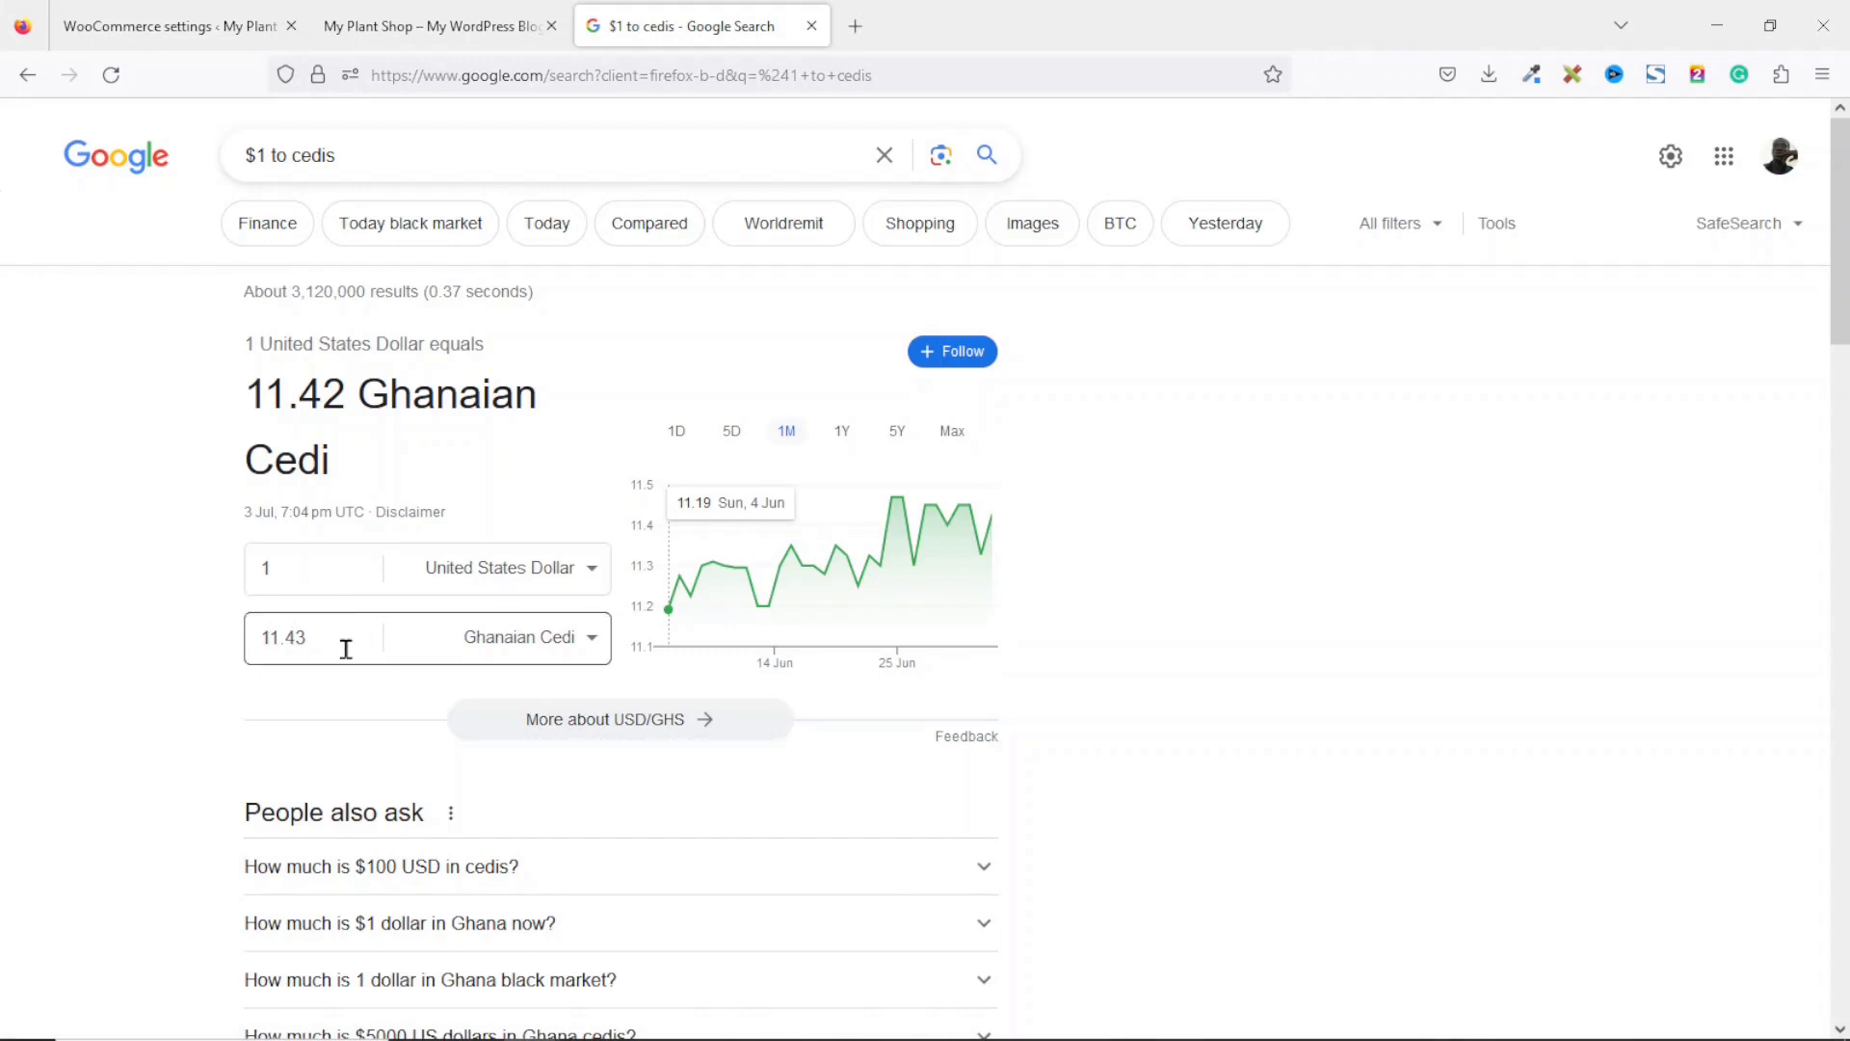
Step: Set the manual rate of the GHS currency to 11.43 and save the WooCurrency settings
click(193, 31)
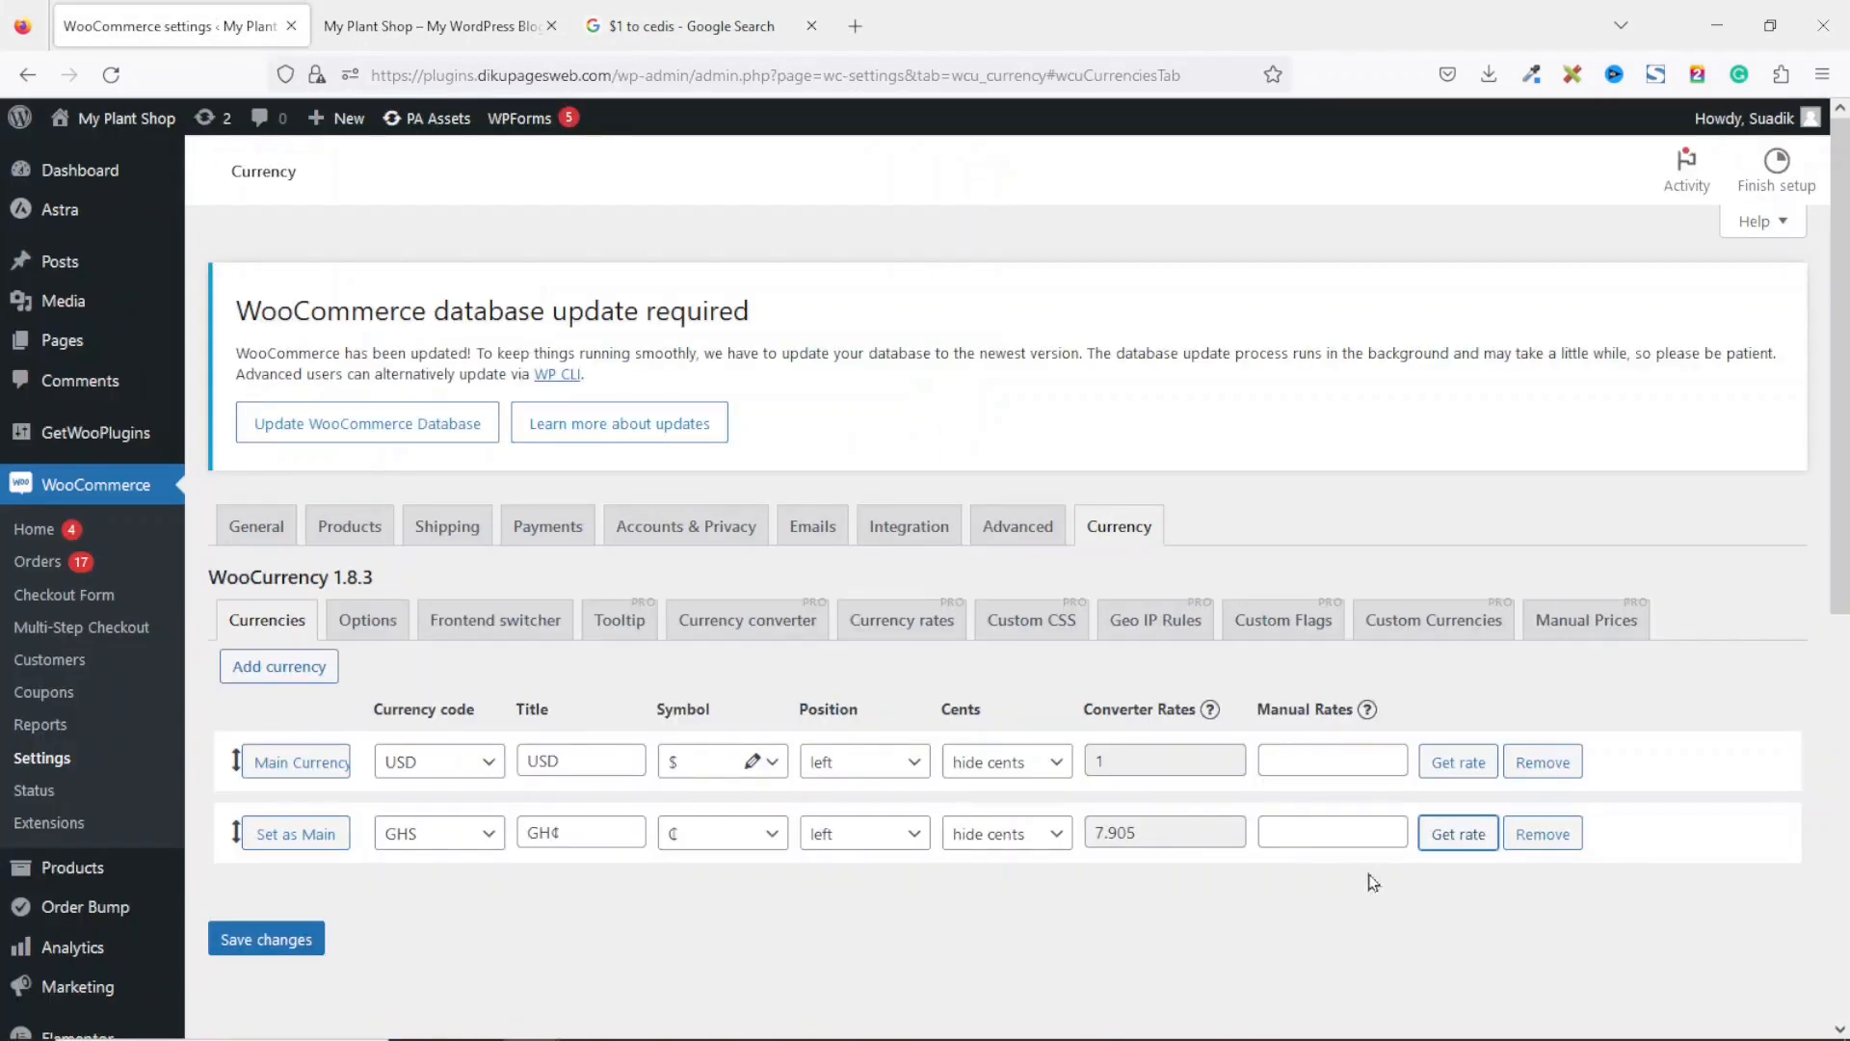
click(1296, 825)
text(11.43)
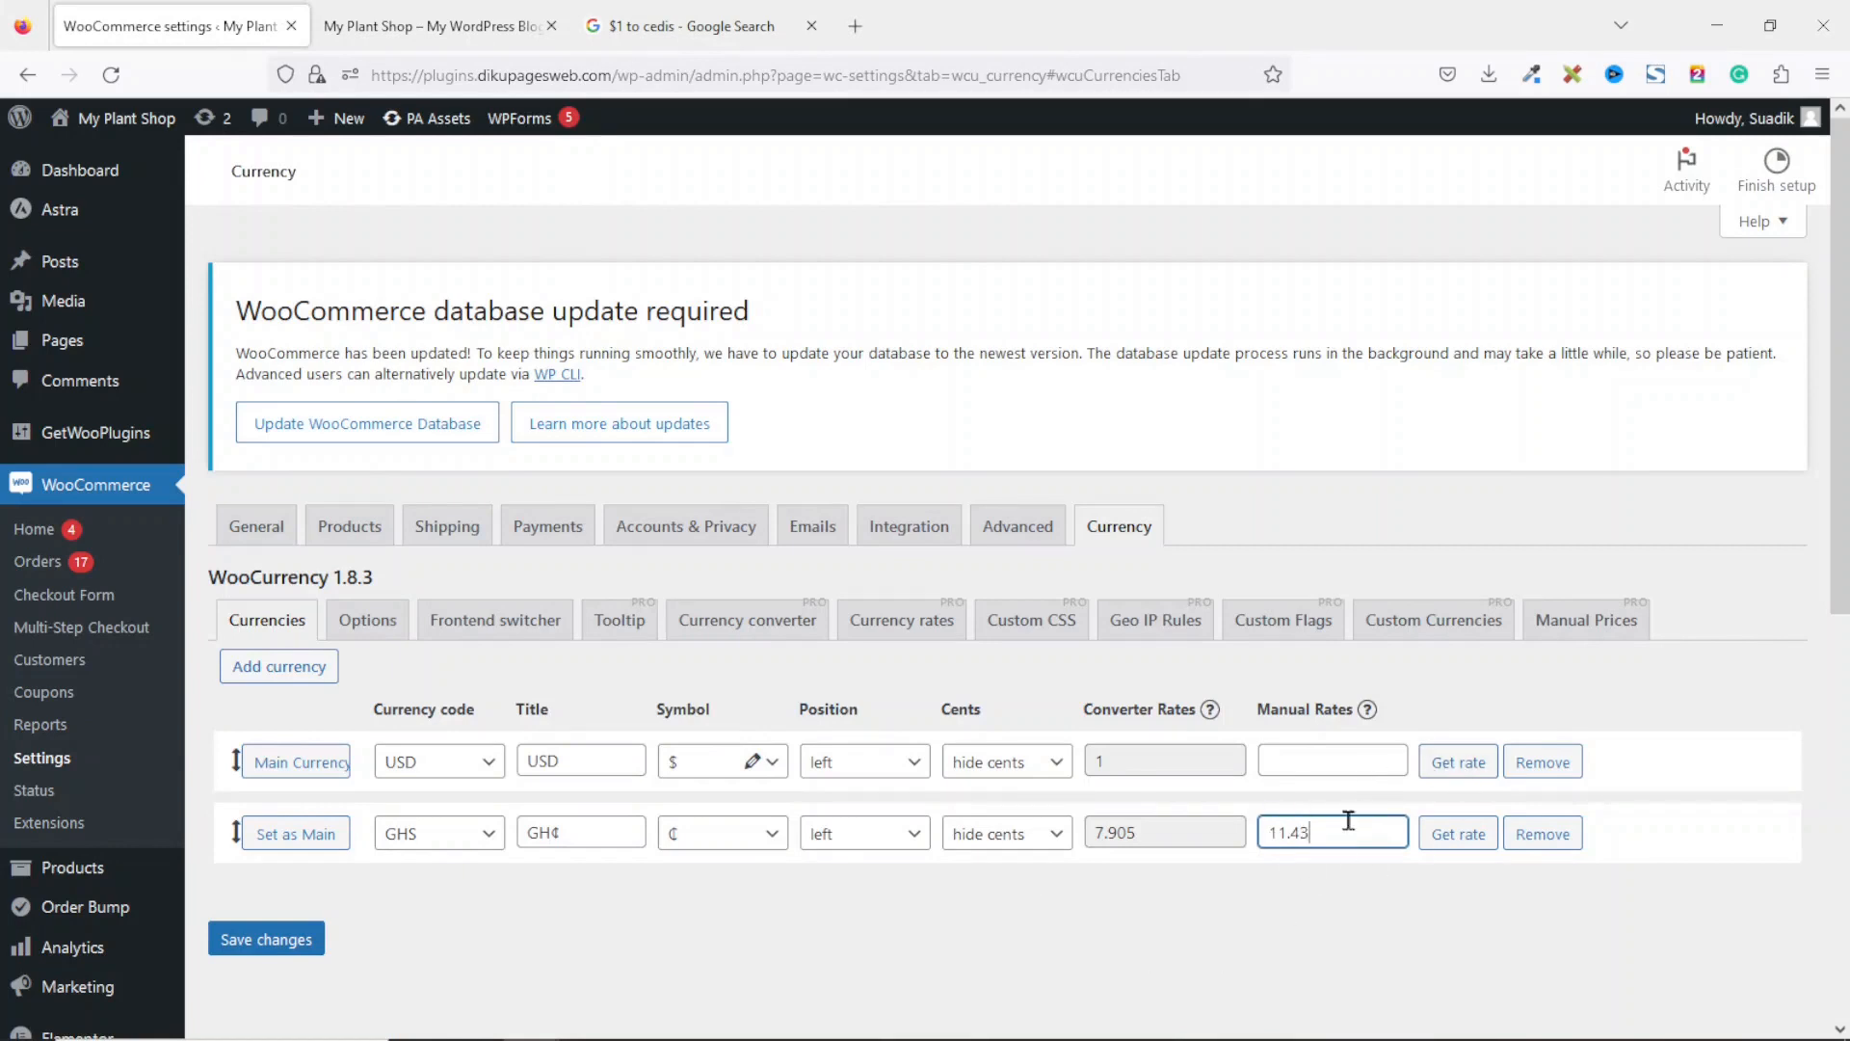
click(259, 949)
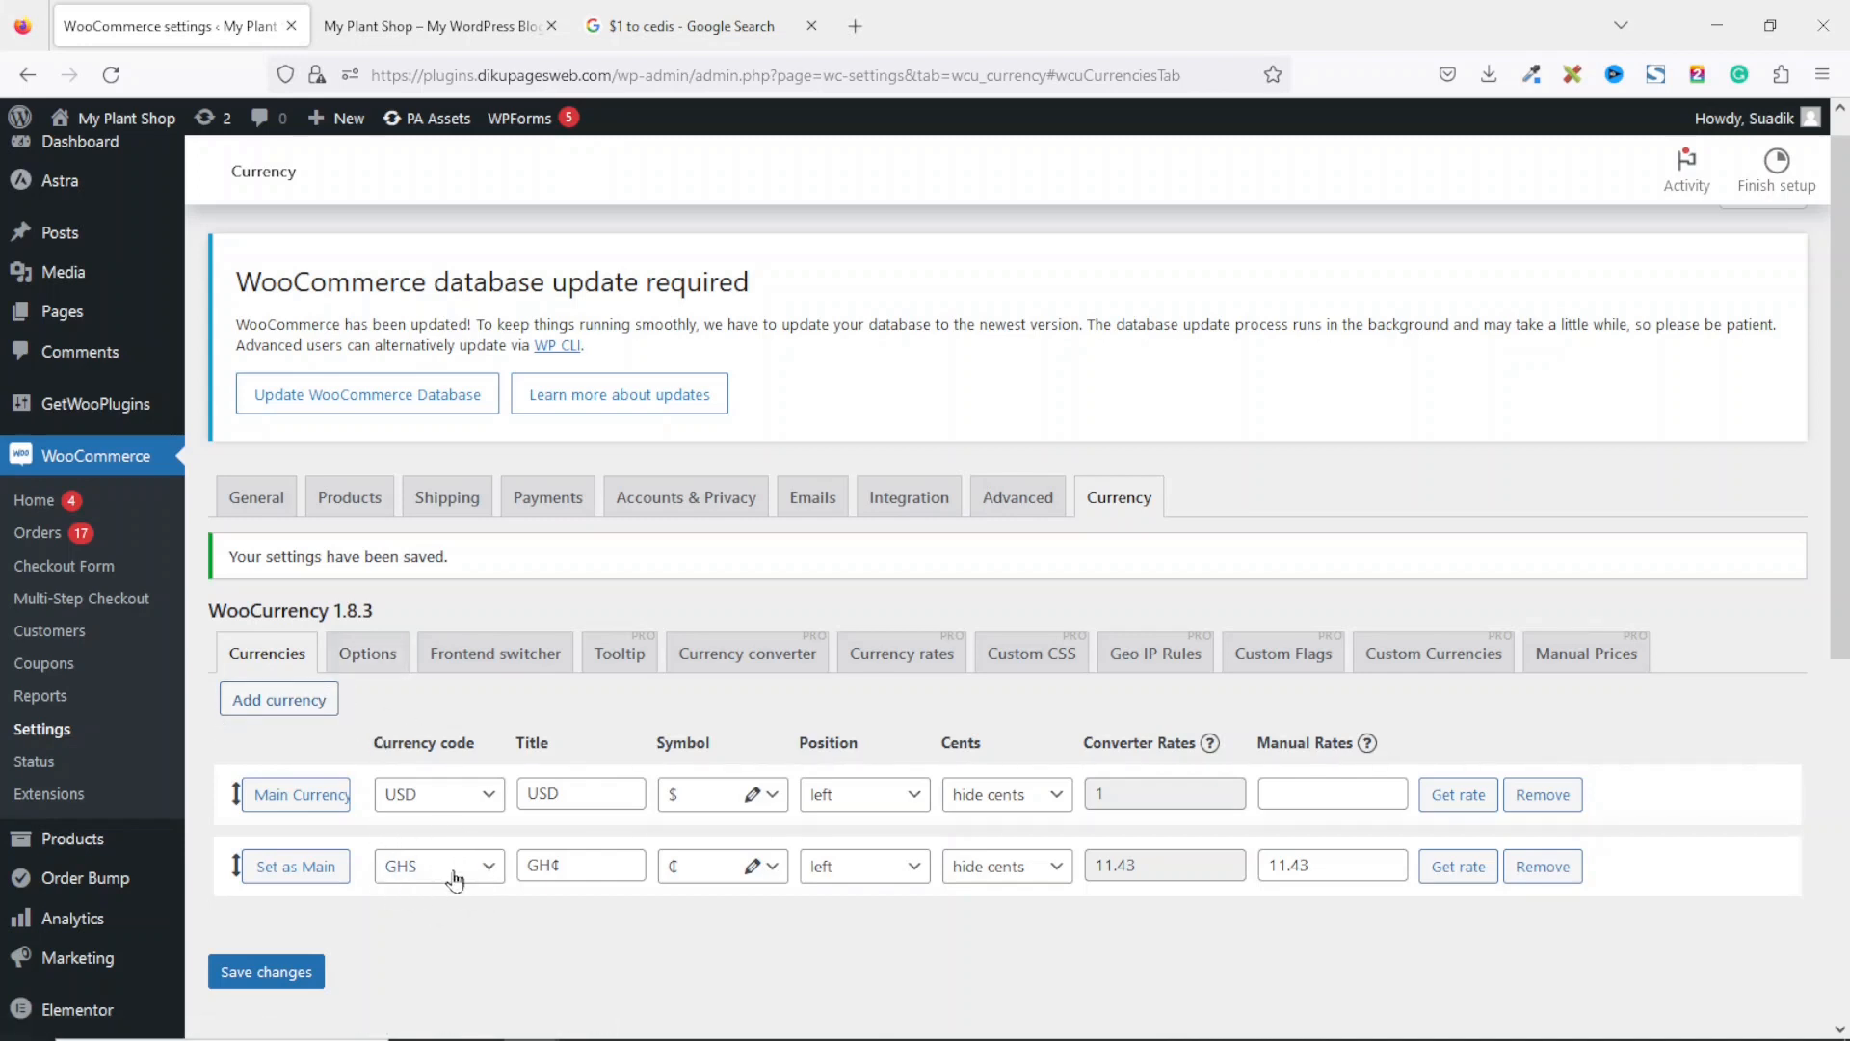
Step: Reload the storefront home page and look for the currency switcher
click(412, 13)
click(116, 82)
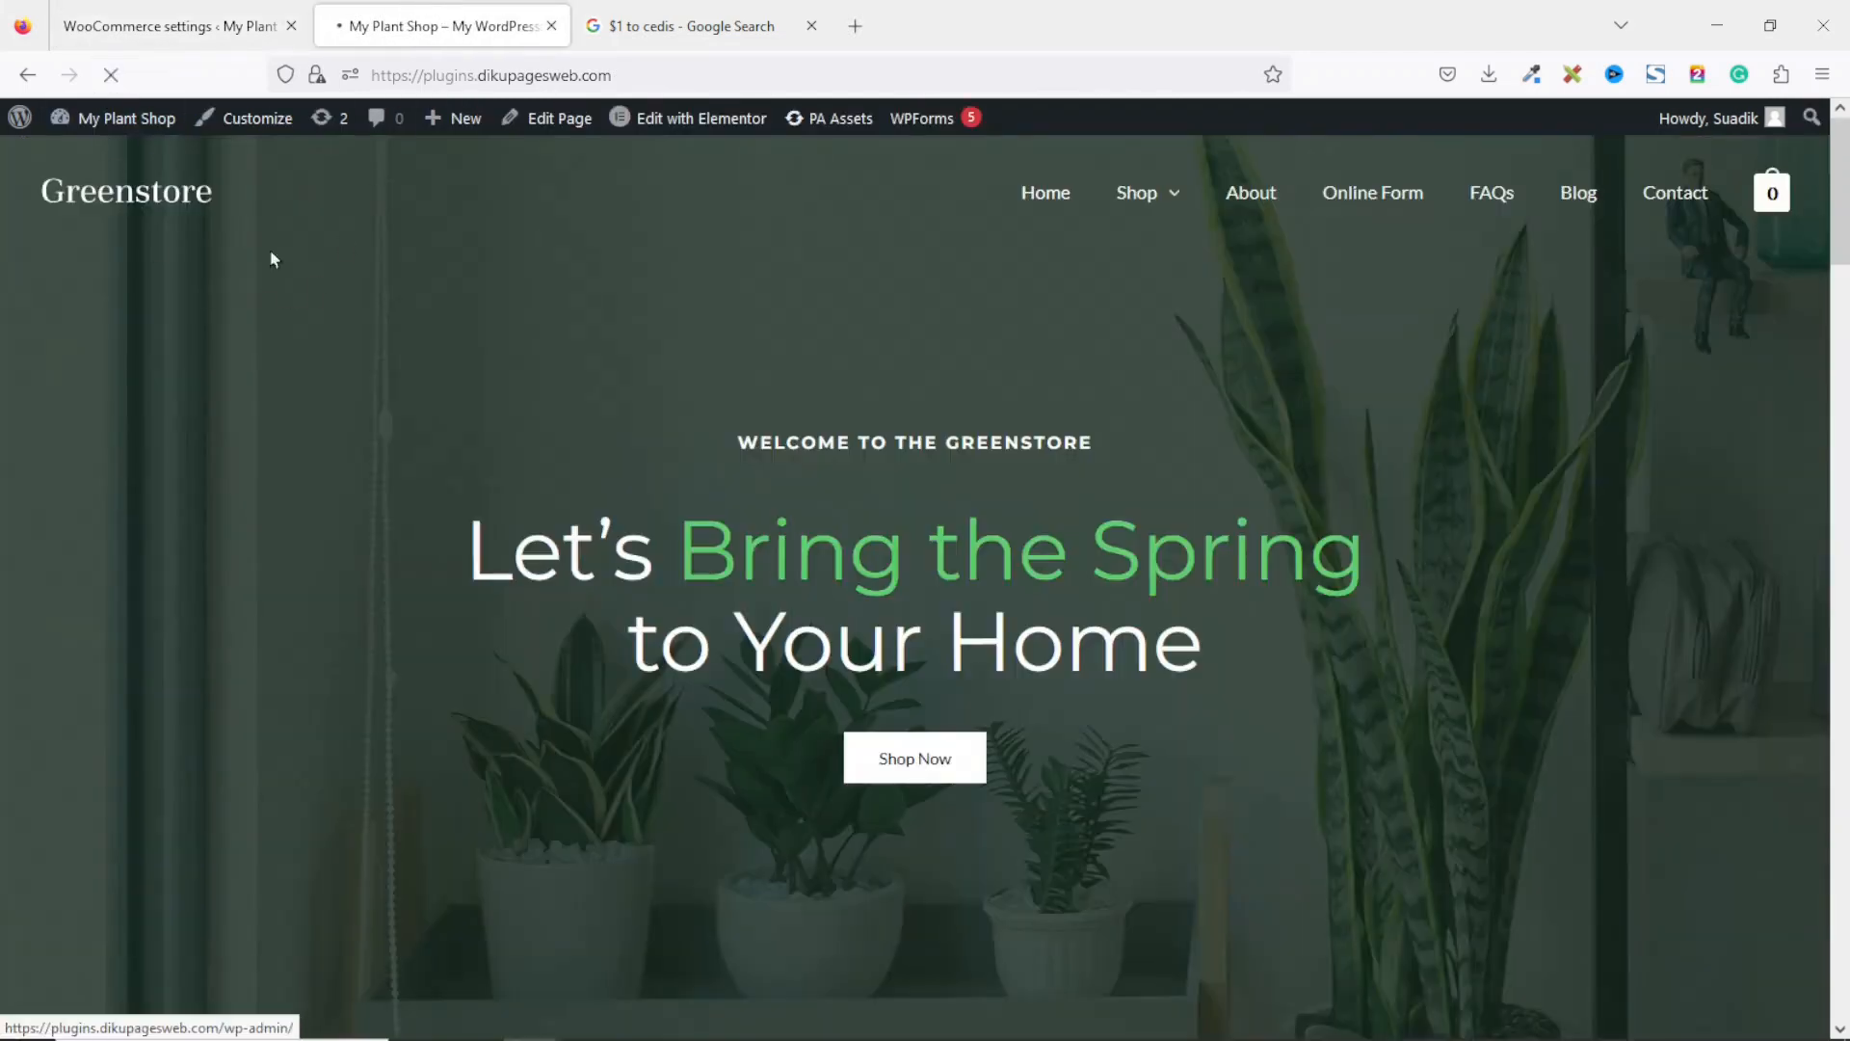
mouse_move(1842, 211)
mouse_down()
mouse_move(1845, 877)
mouse_move(1846, 223)
mouse_up()
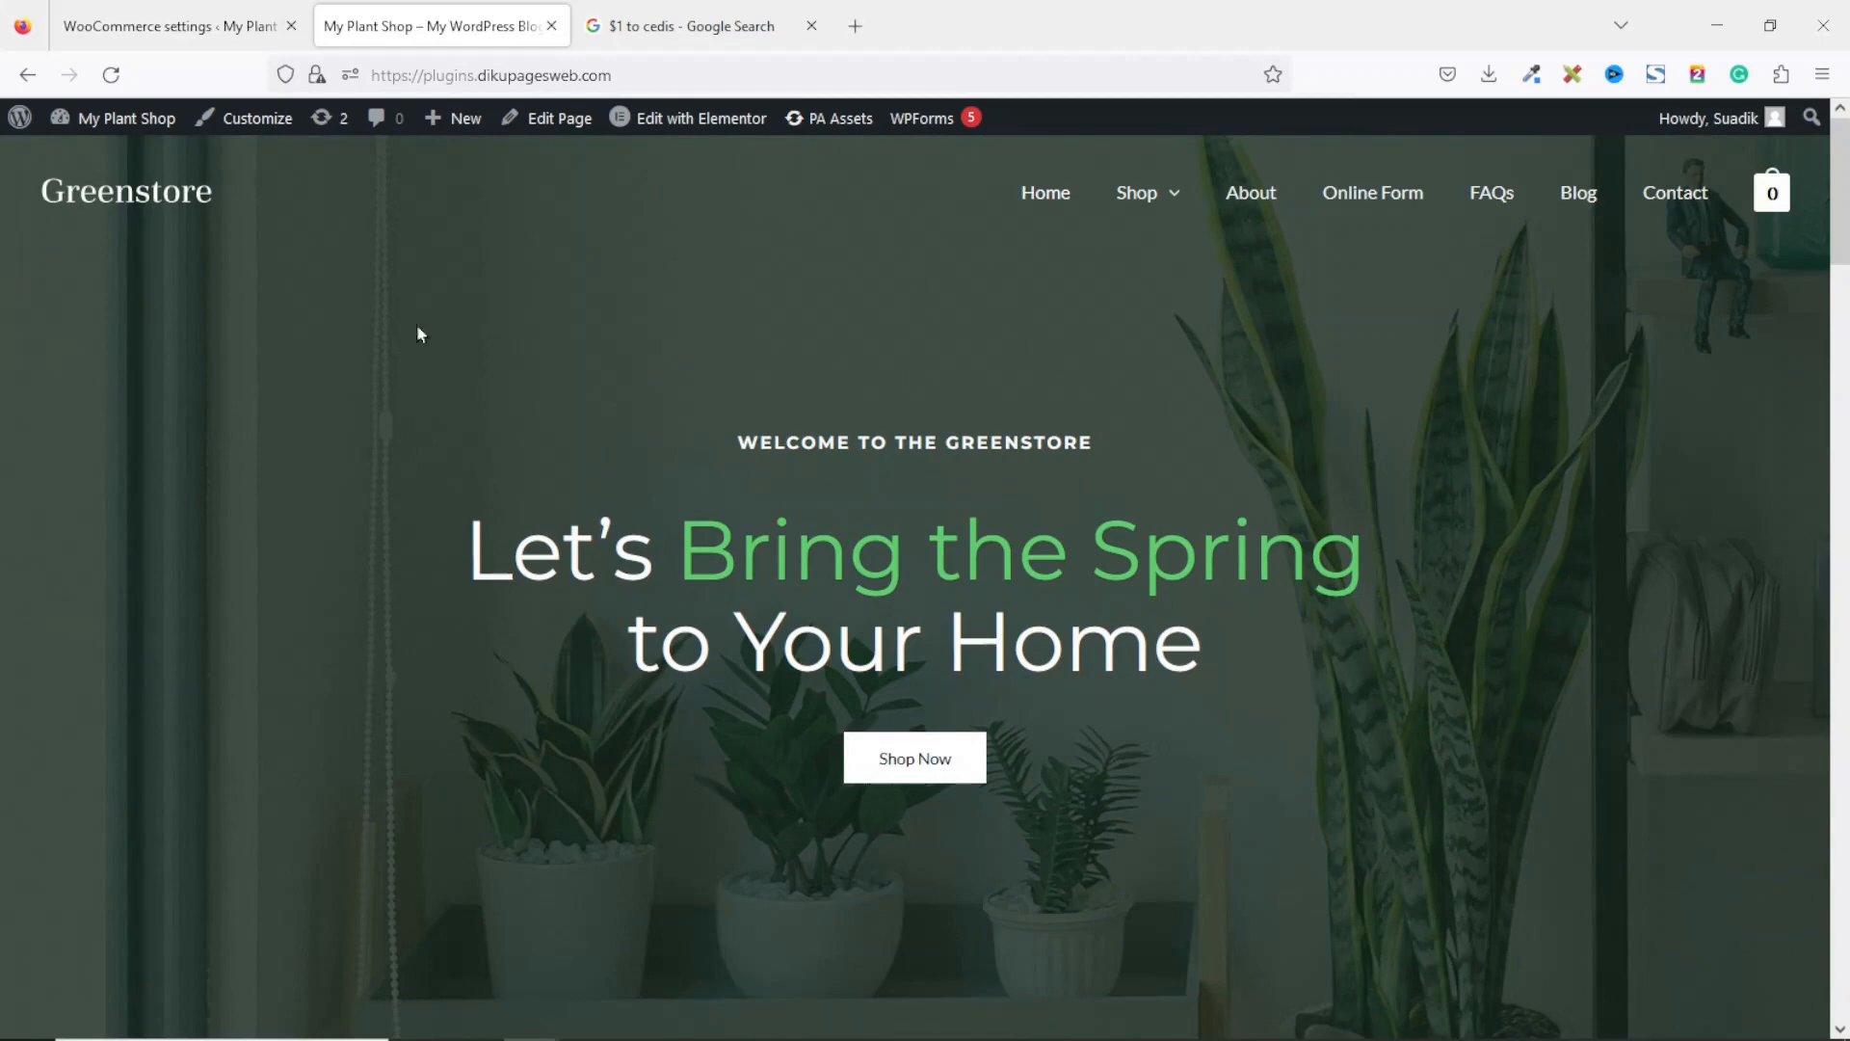
Step: Set the frontend currency switcher's type to Floating in the WooCurrency design settings and save the changes
click(182, 21)
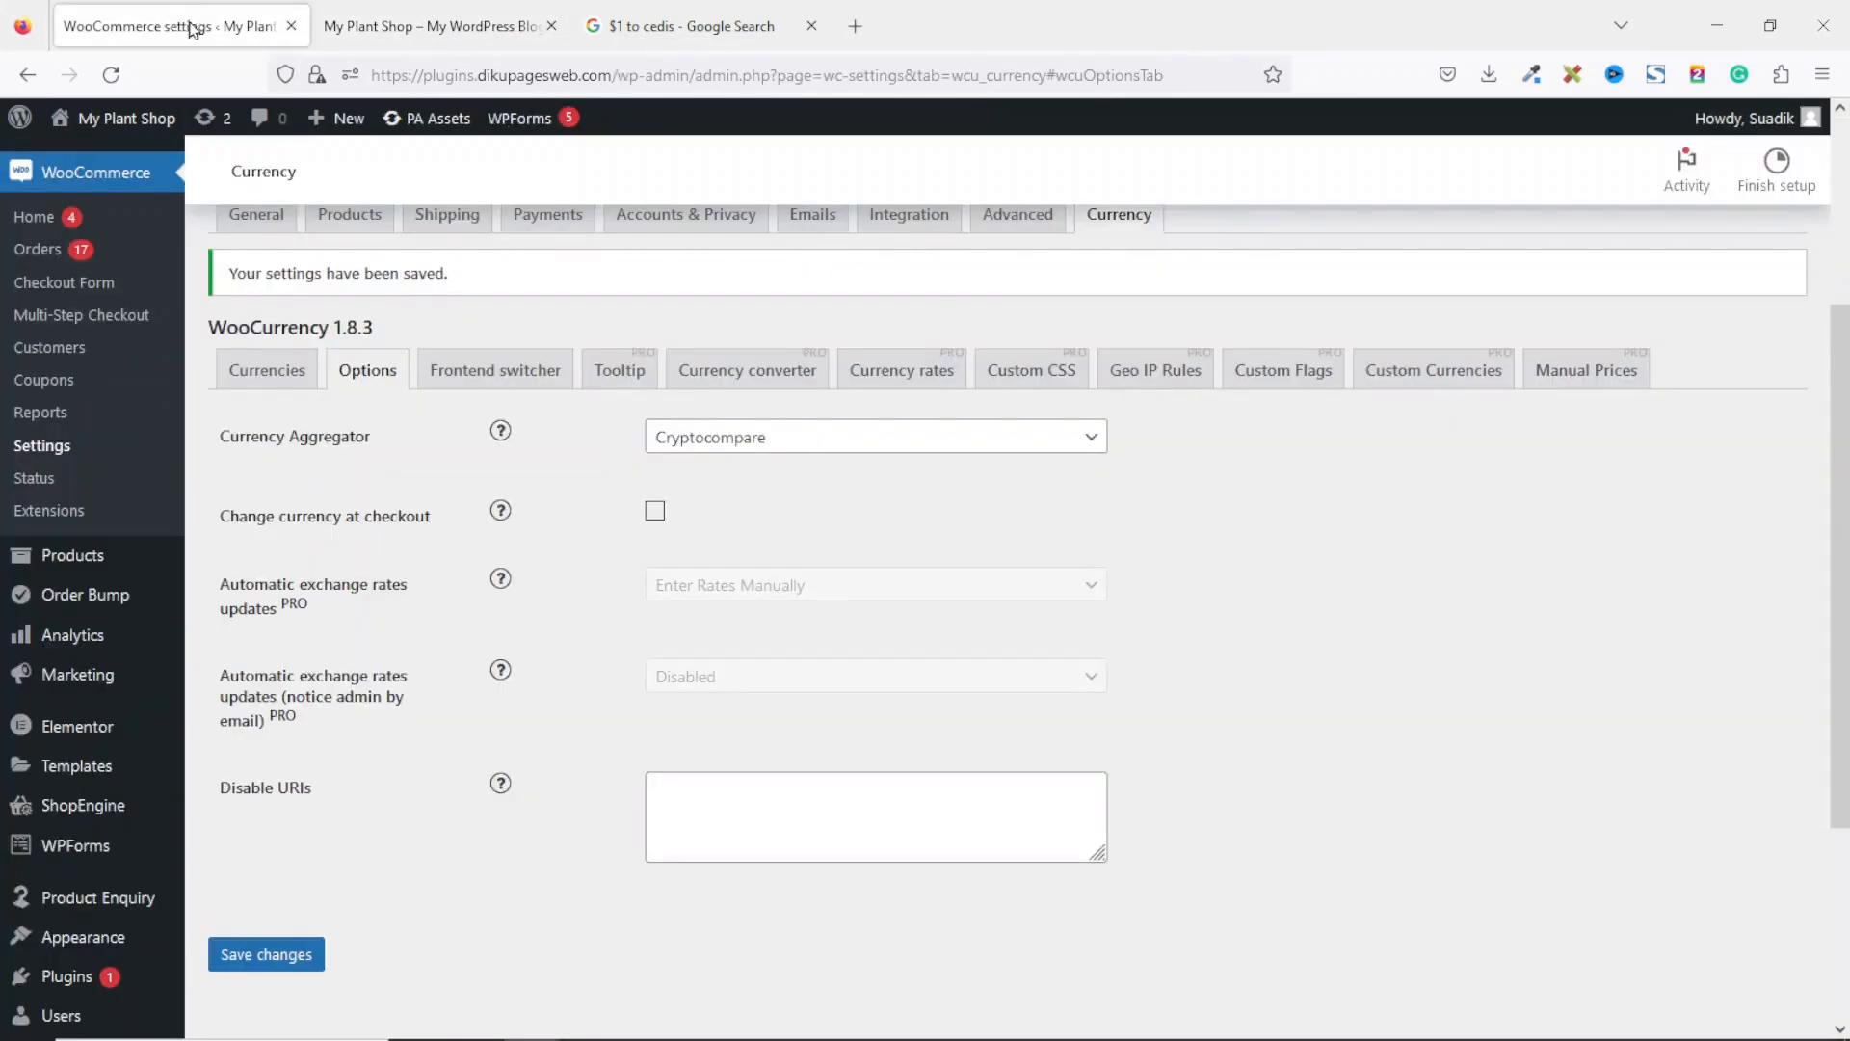
click(267, 370)
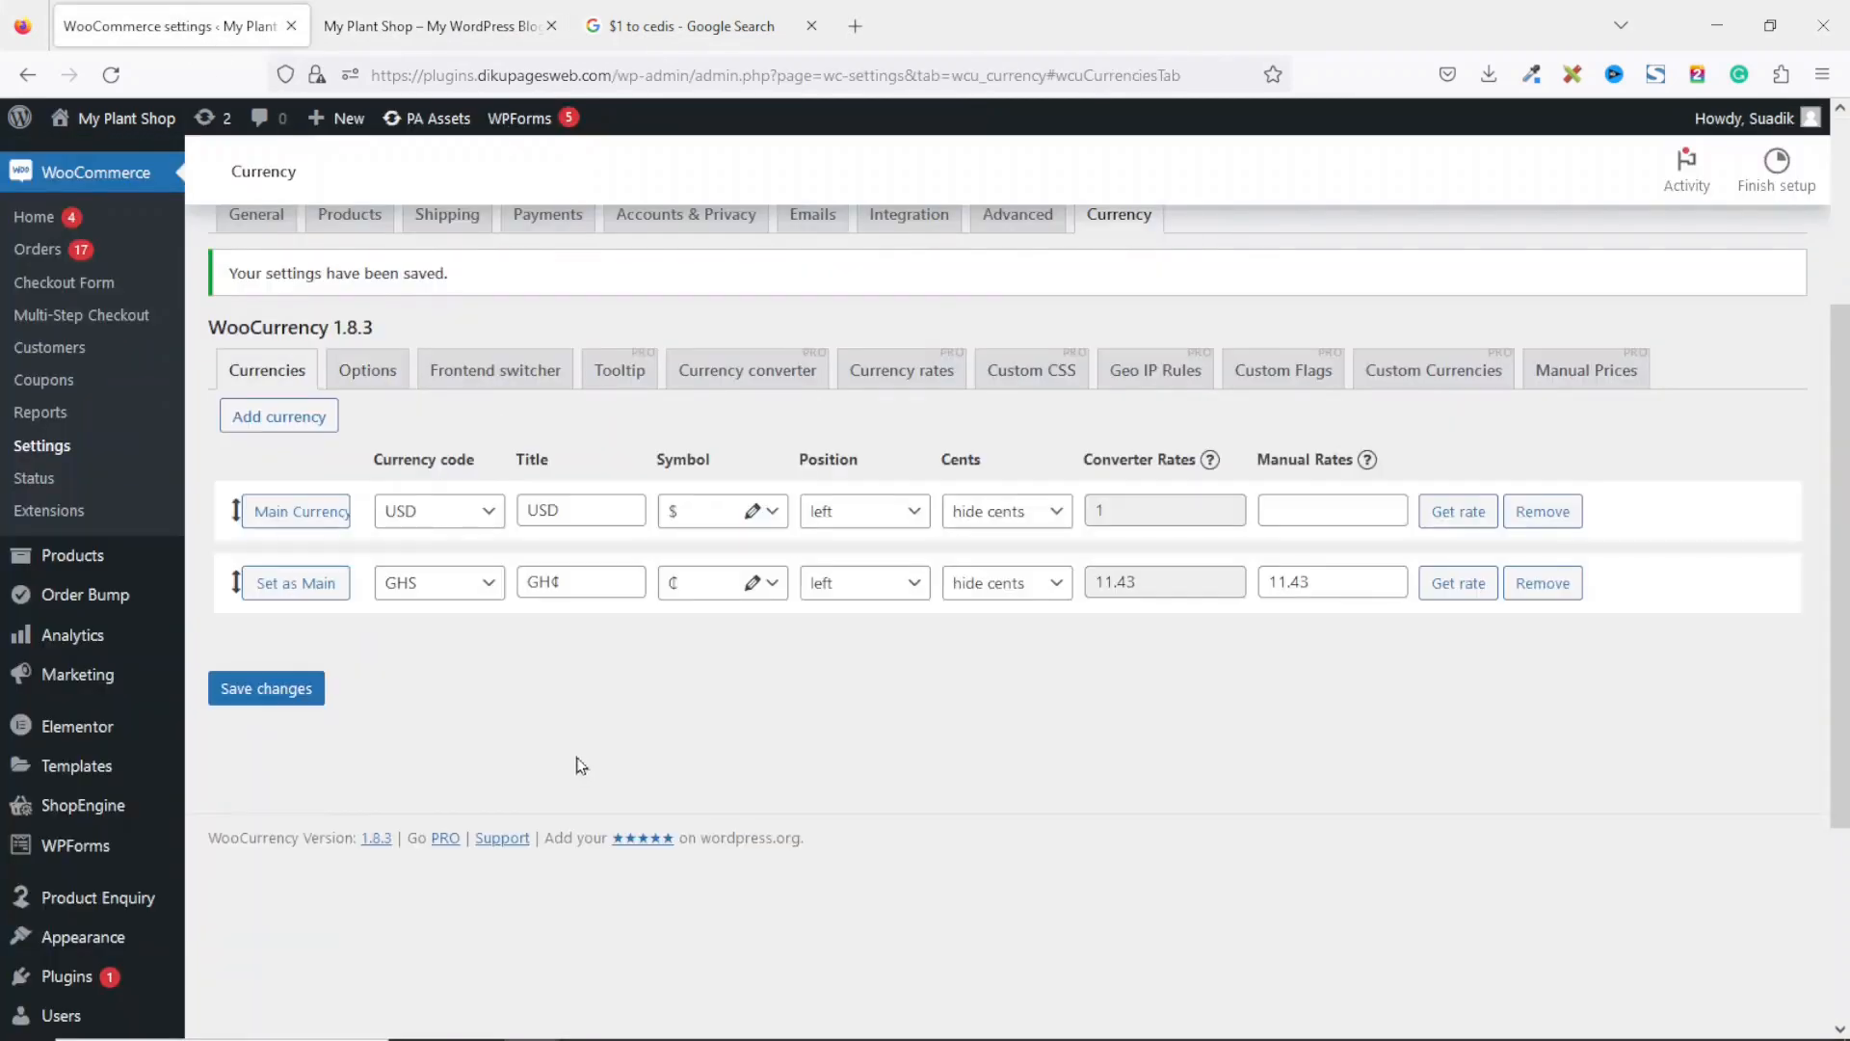
click(499, 377)
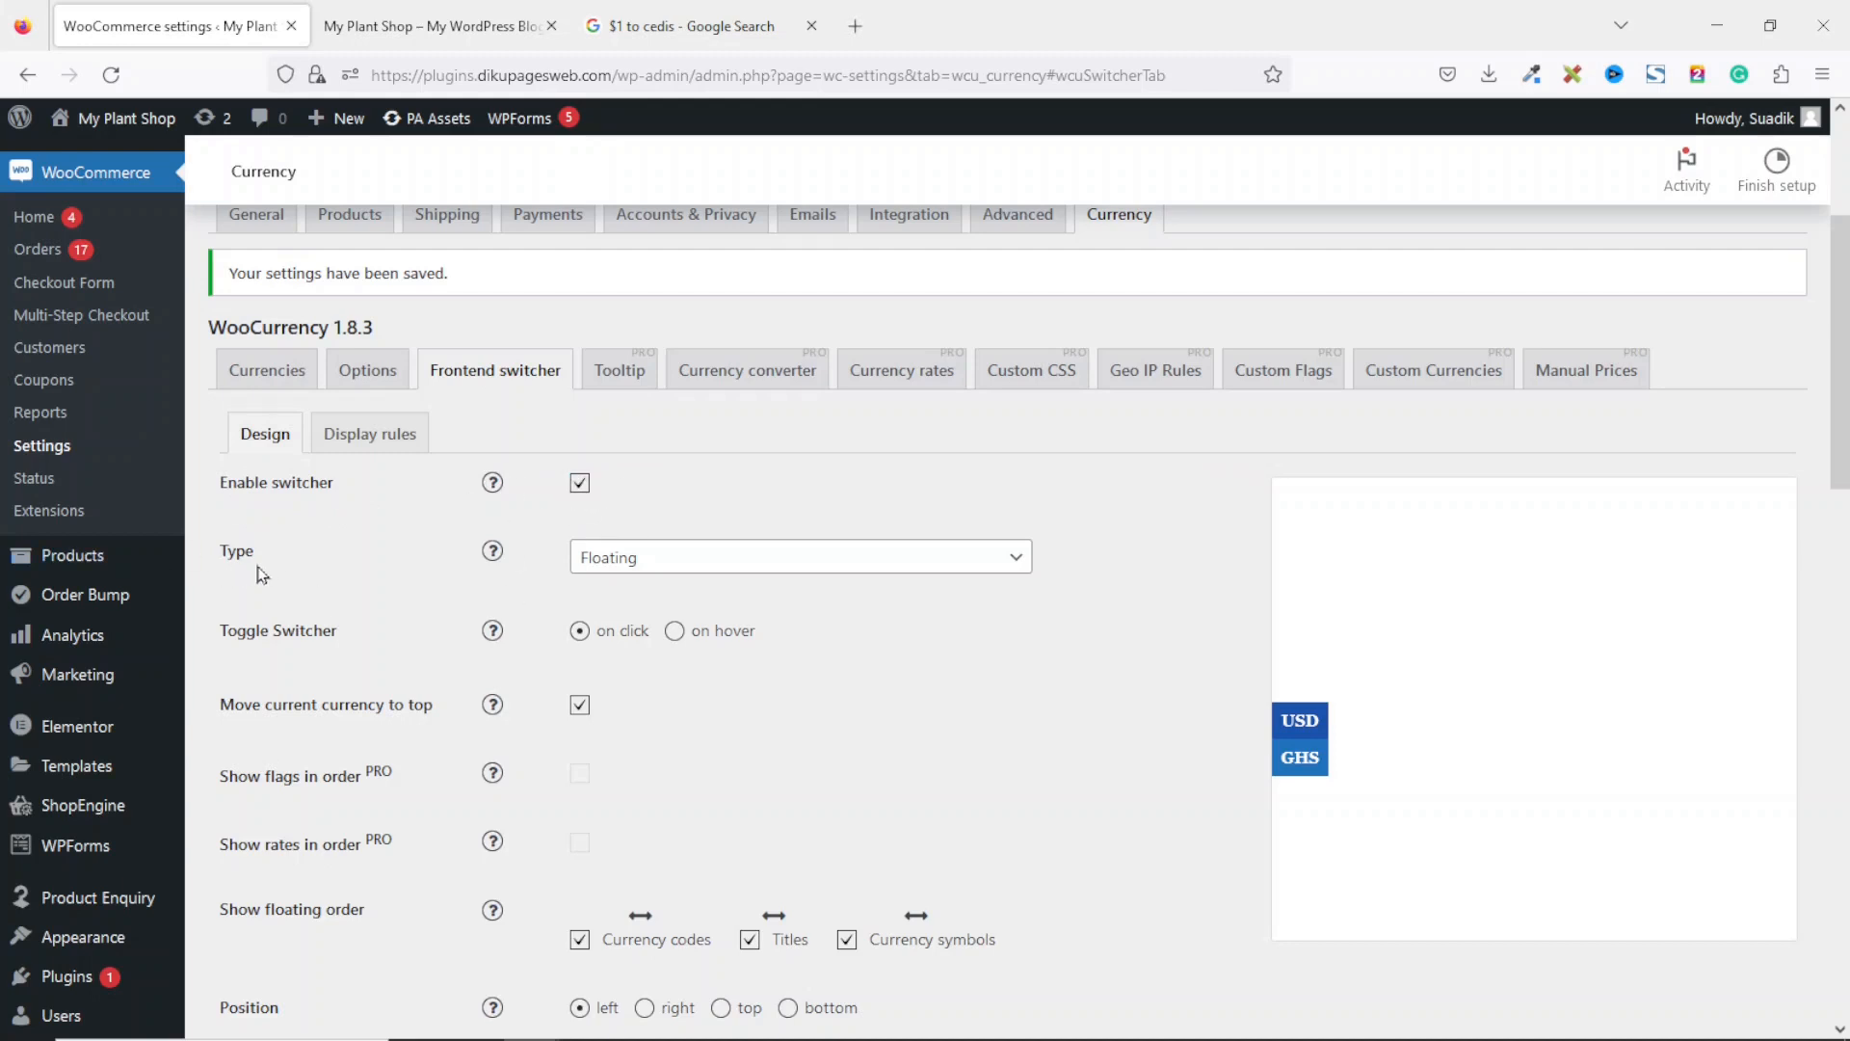
click(750, 572)
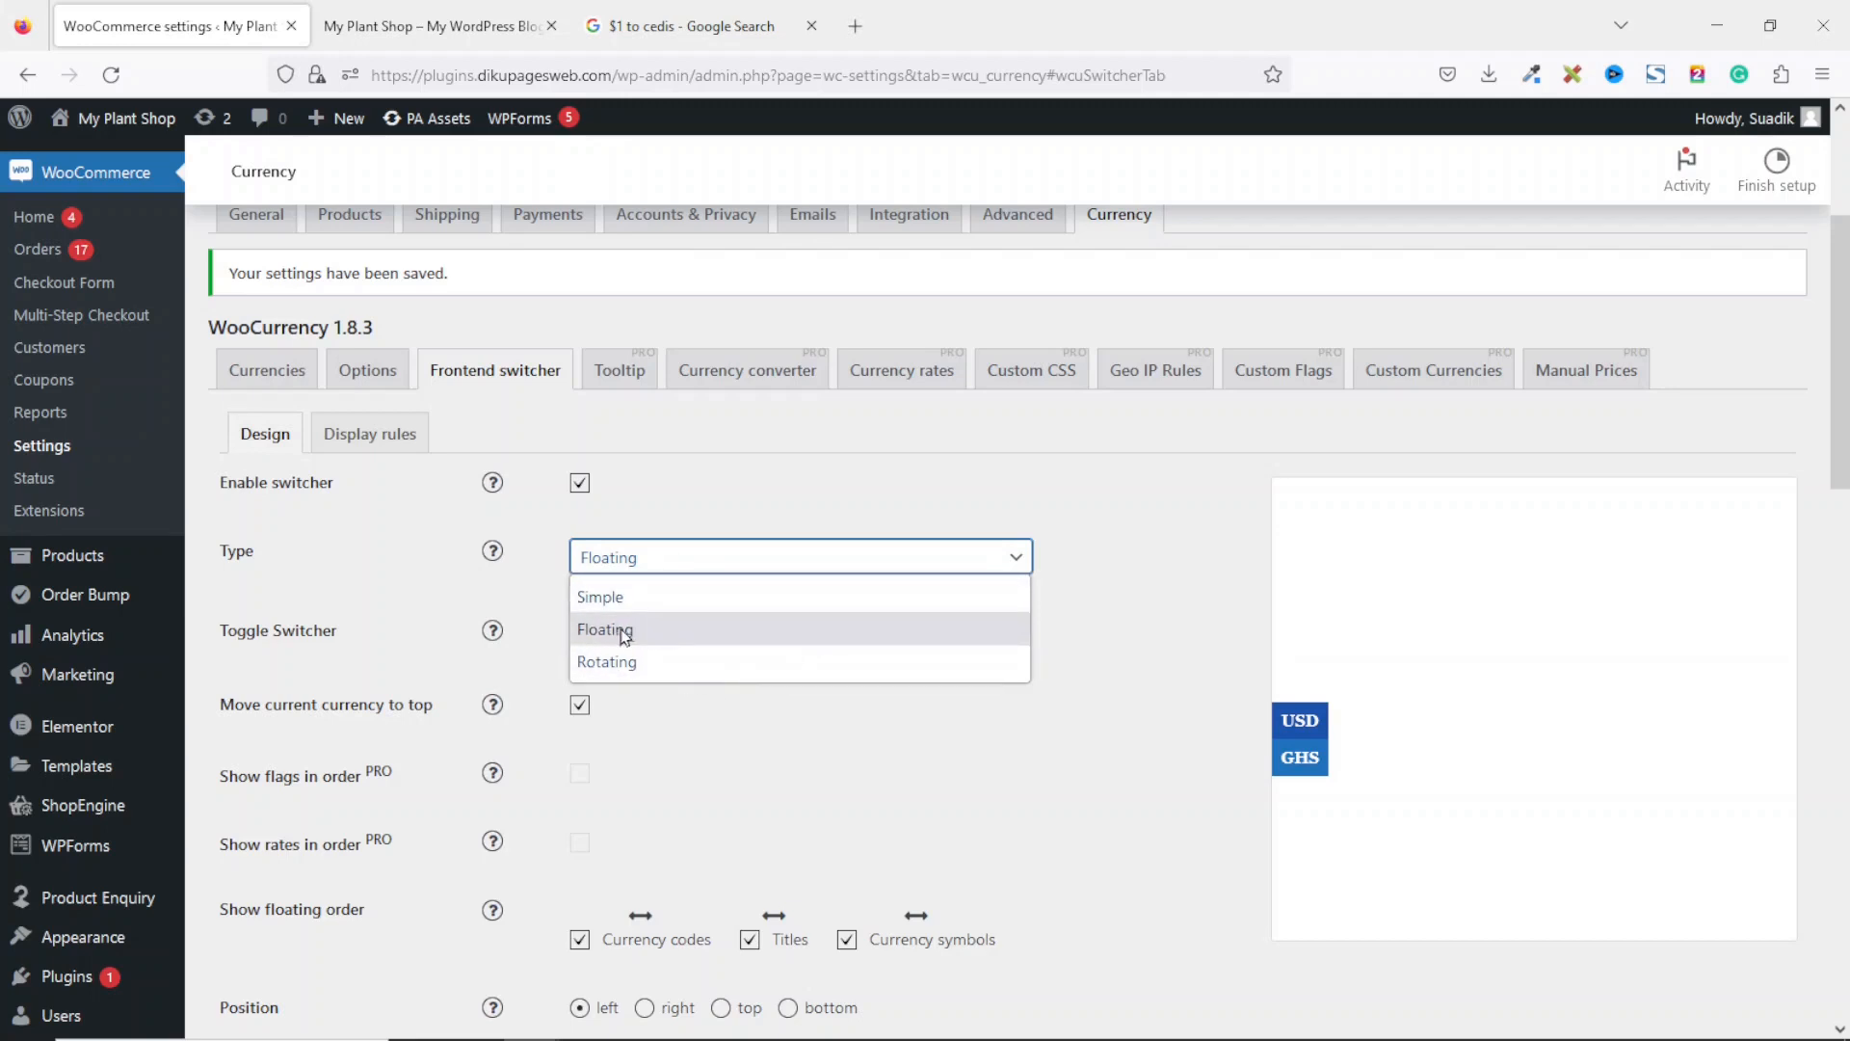
click(666, 636)
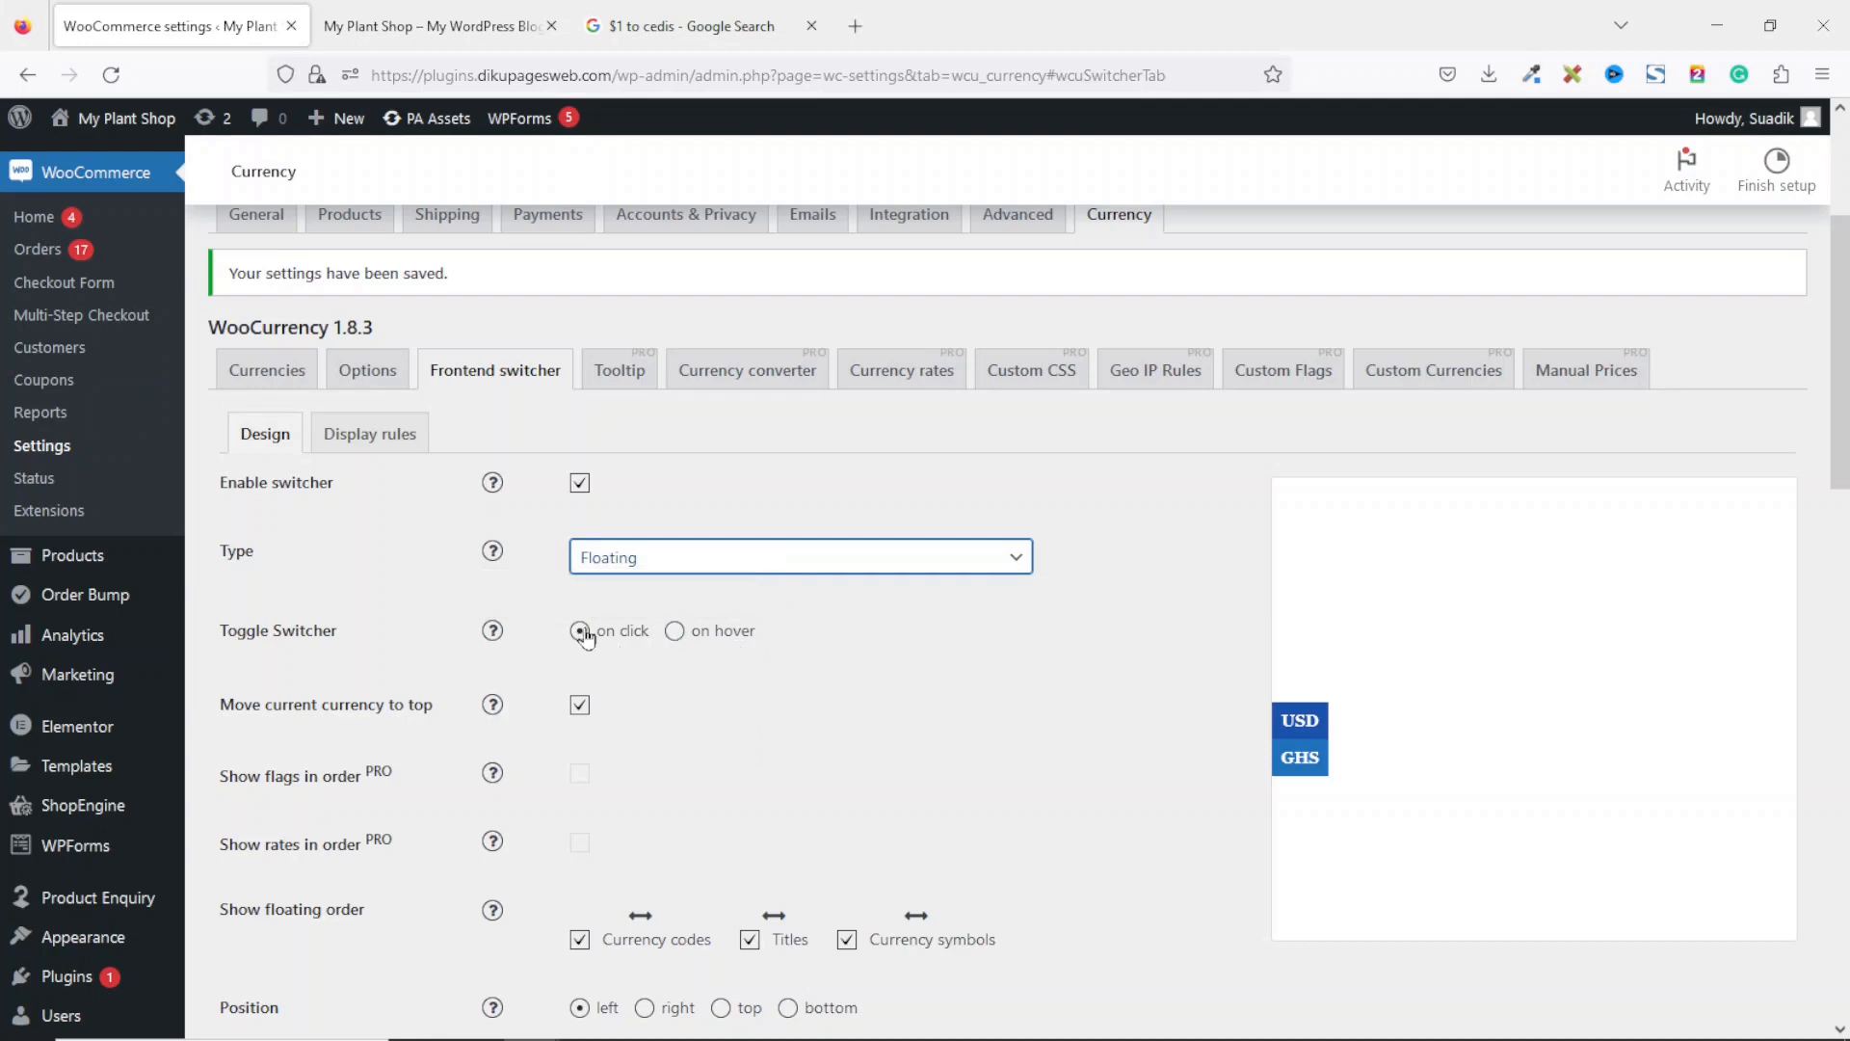
drag(1836, 327, 1744, 847)
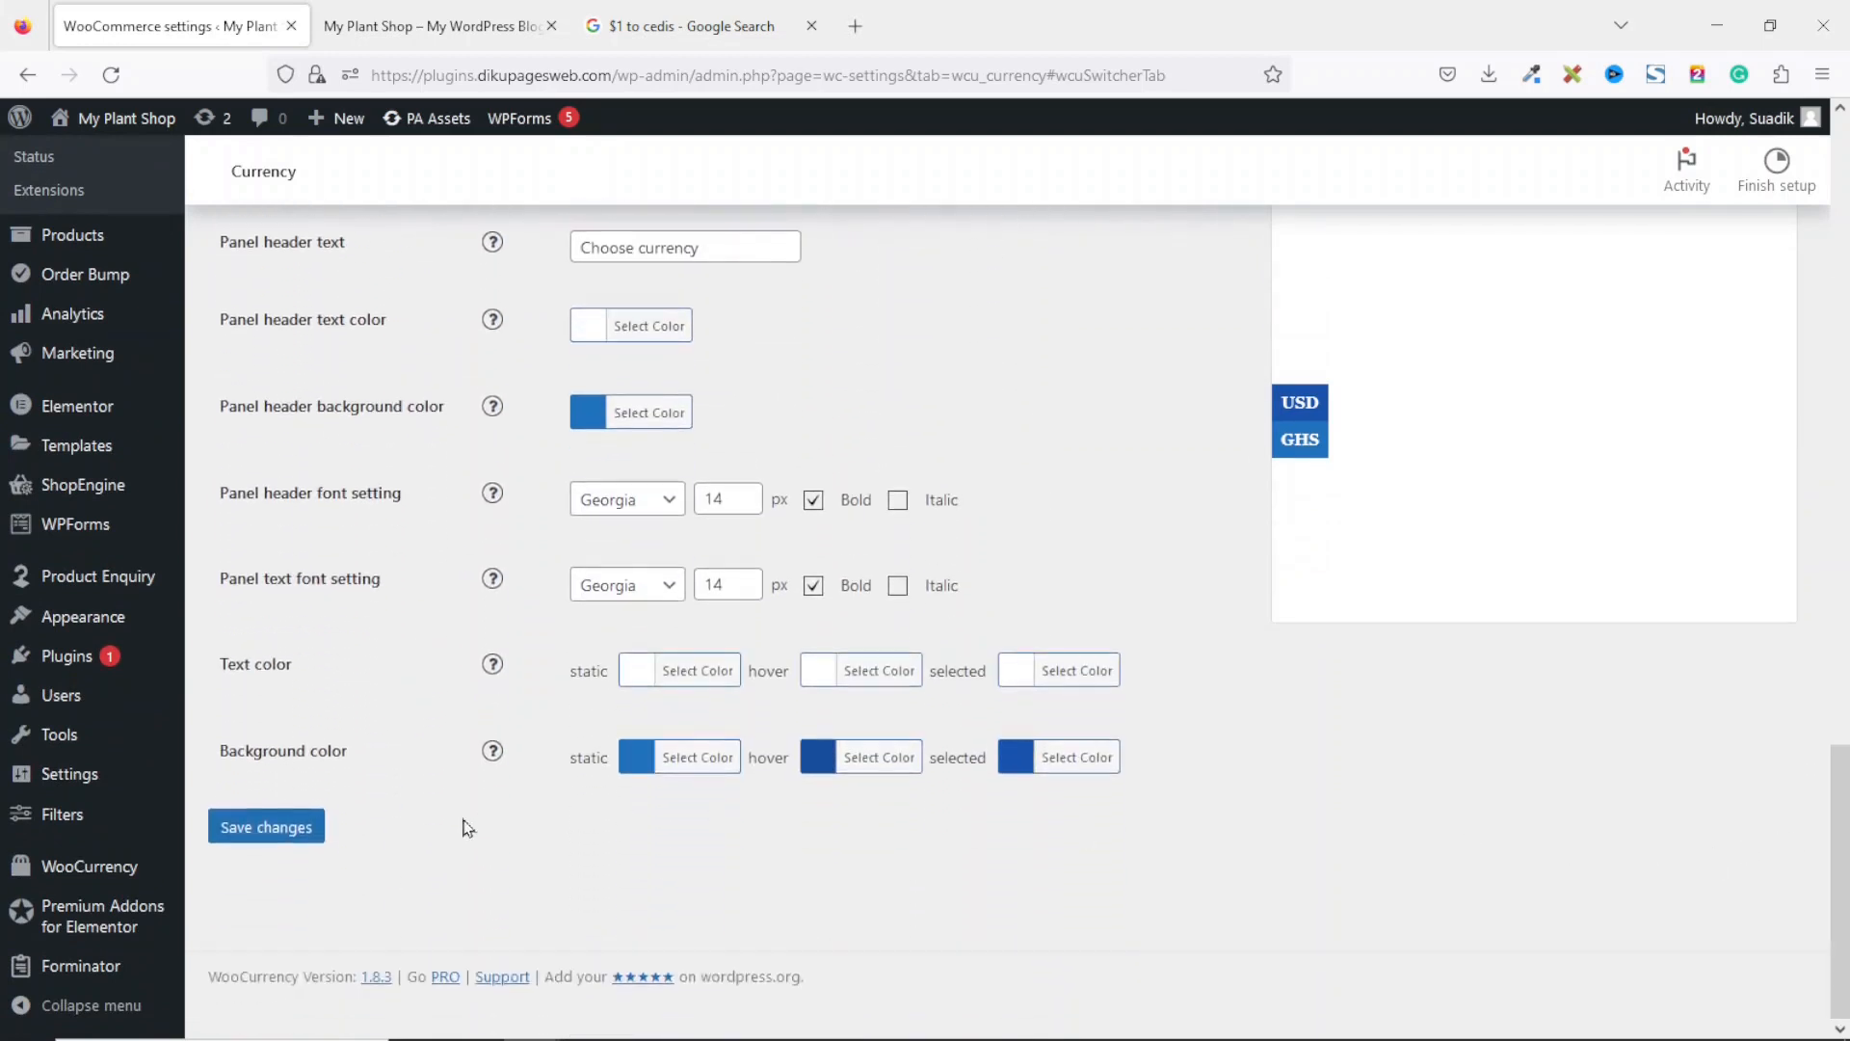
click(261, 835)
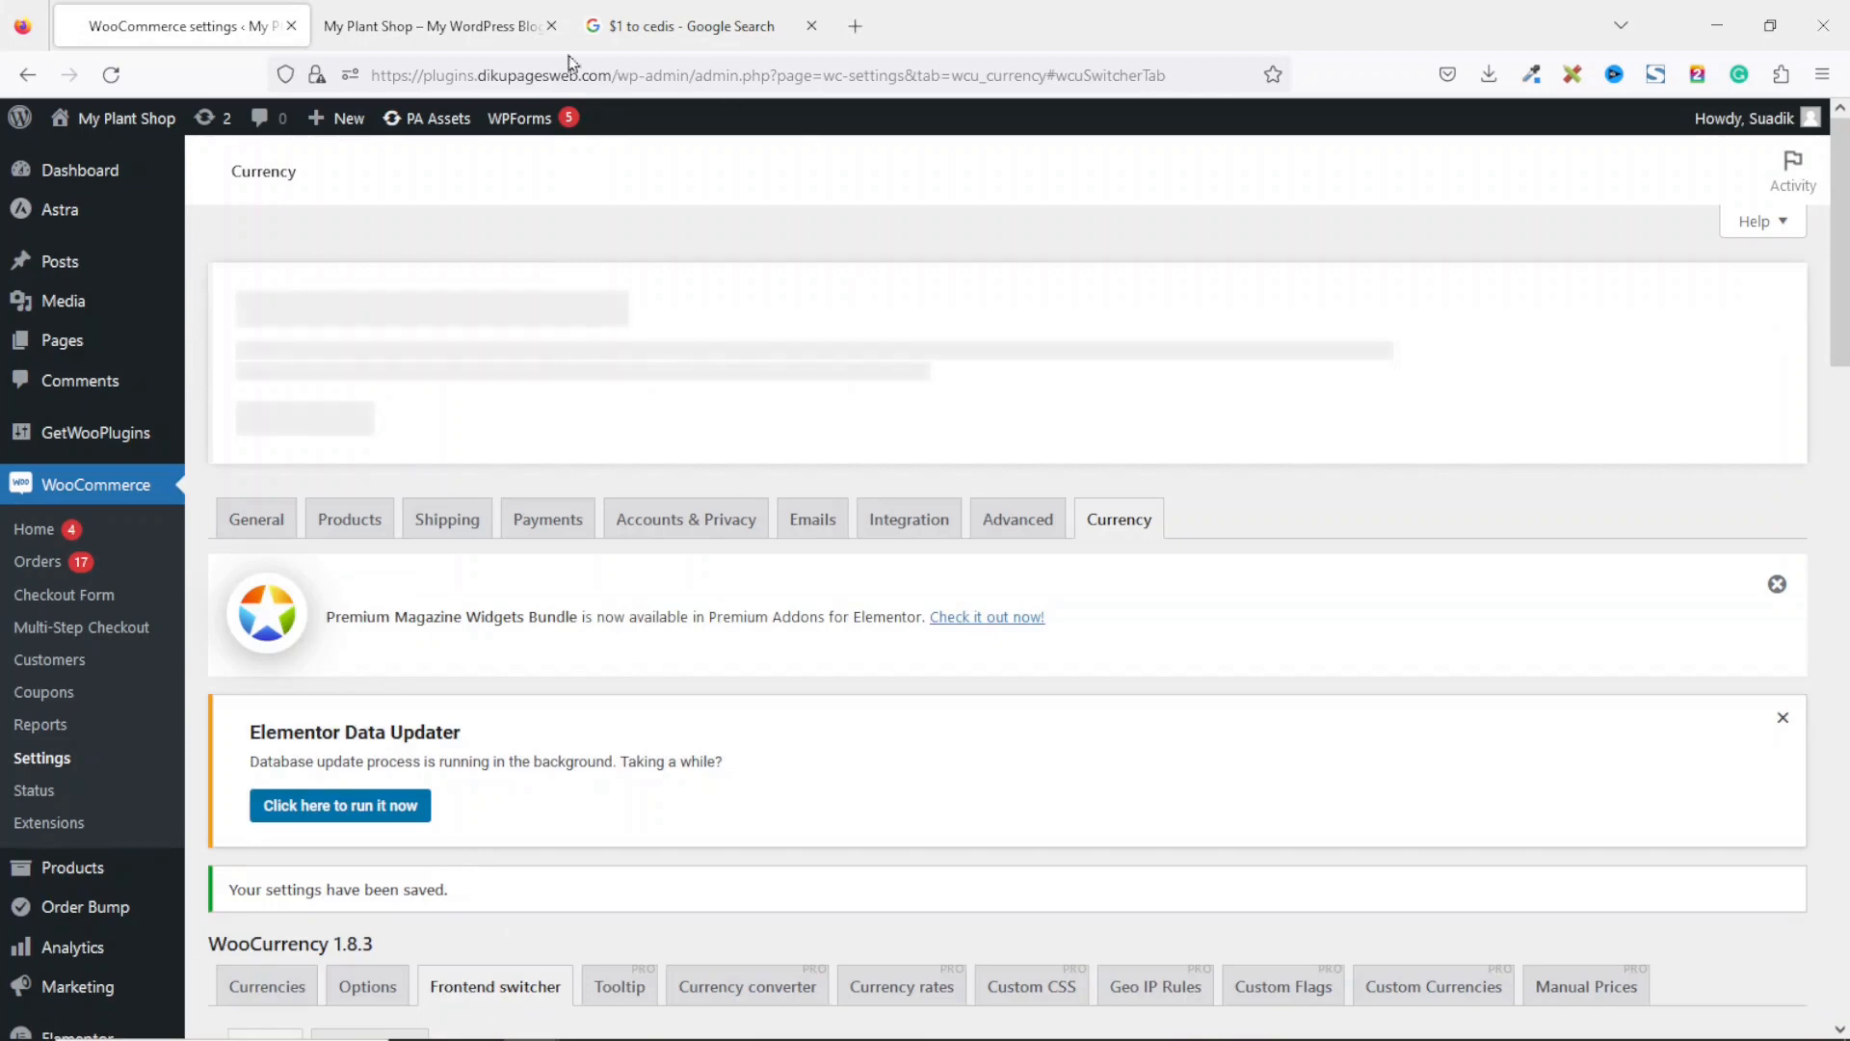
Step: Reload the storefront to check the floating currency switcher, and open the Shop page
click(453, 27)
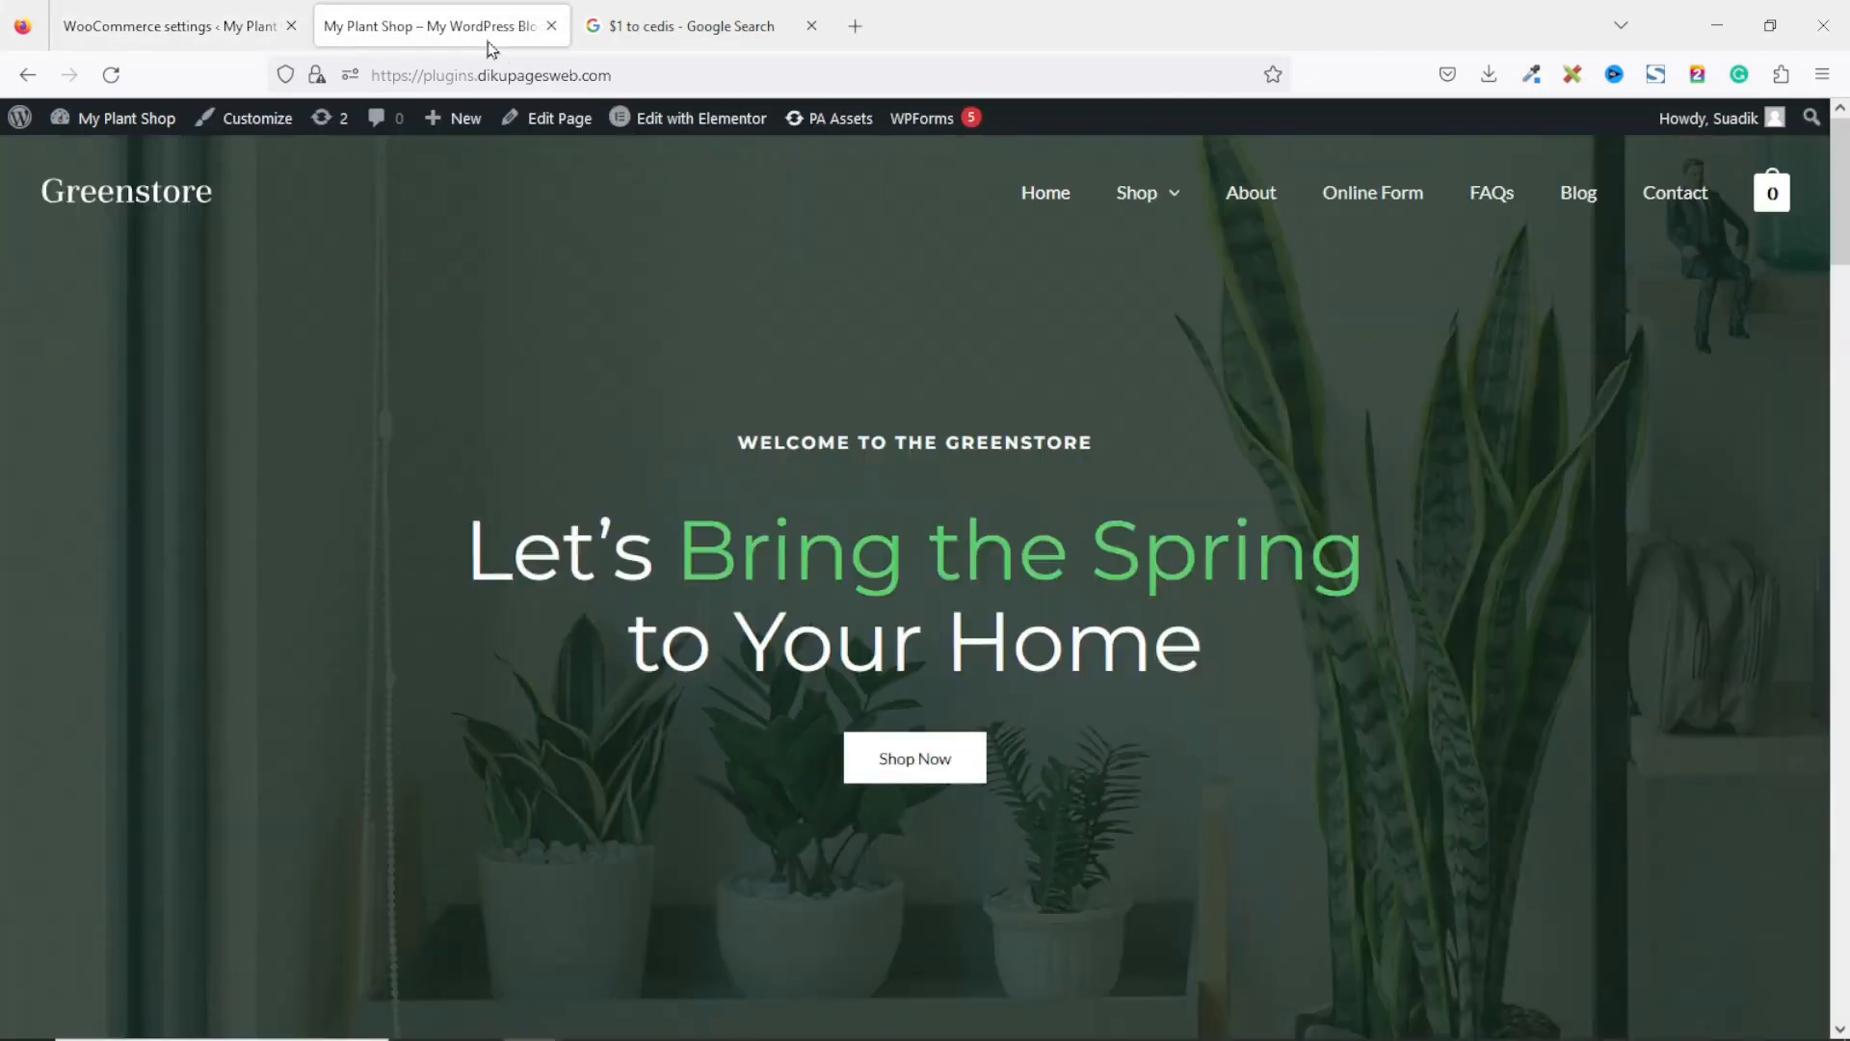
click(113, 77)
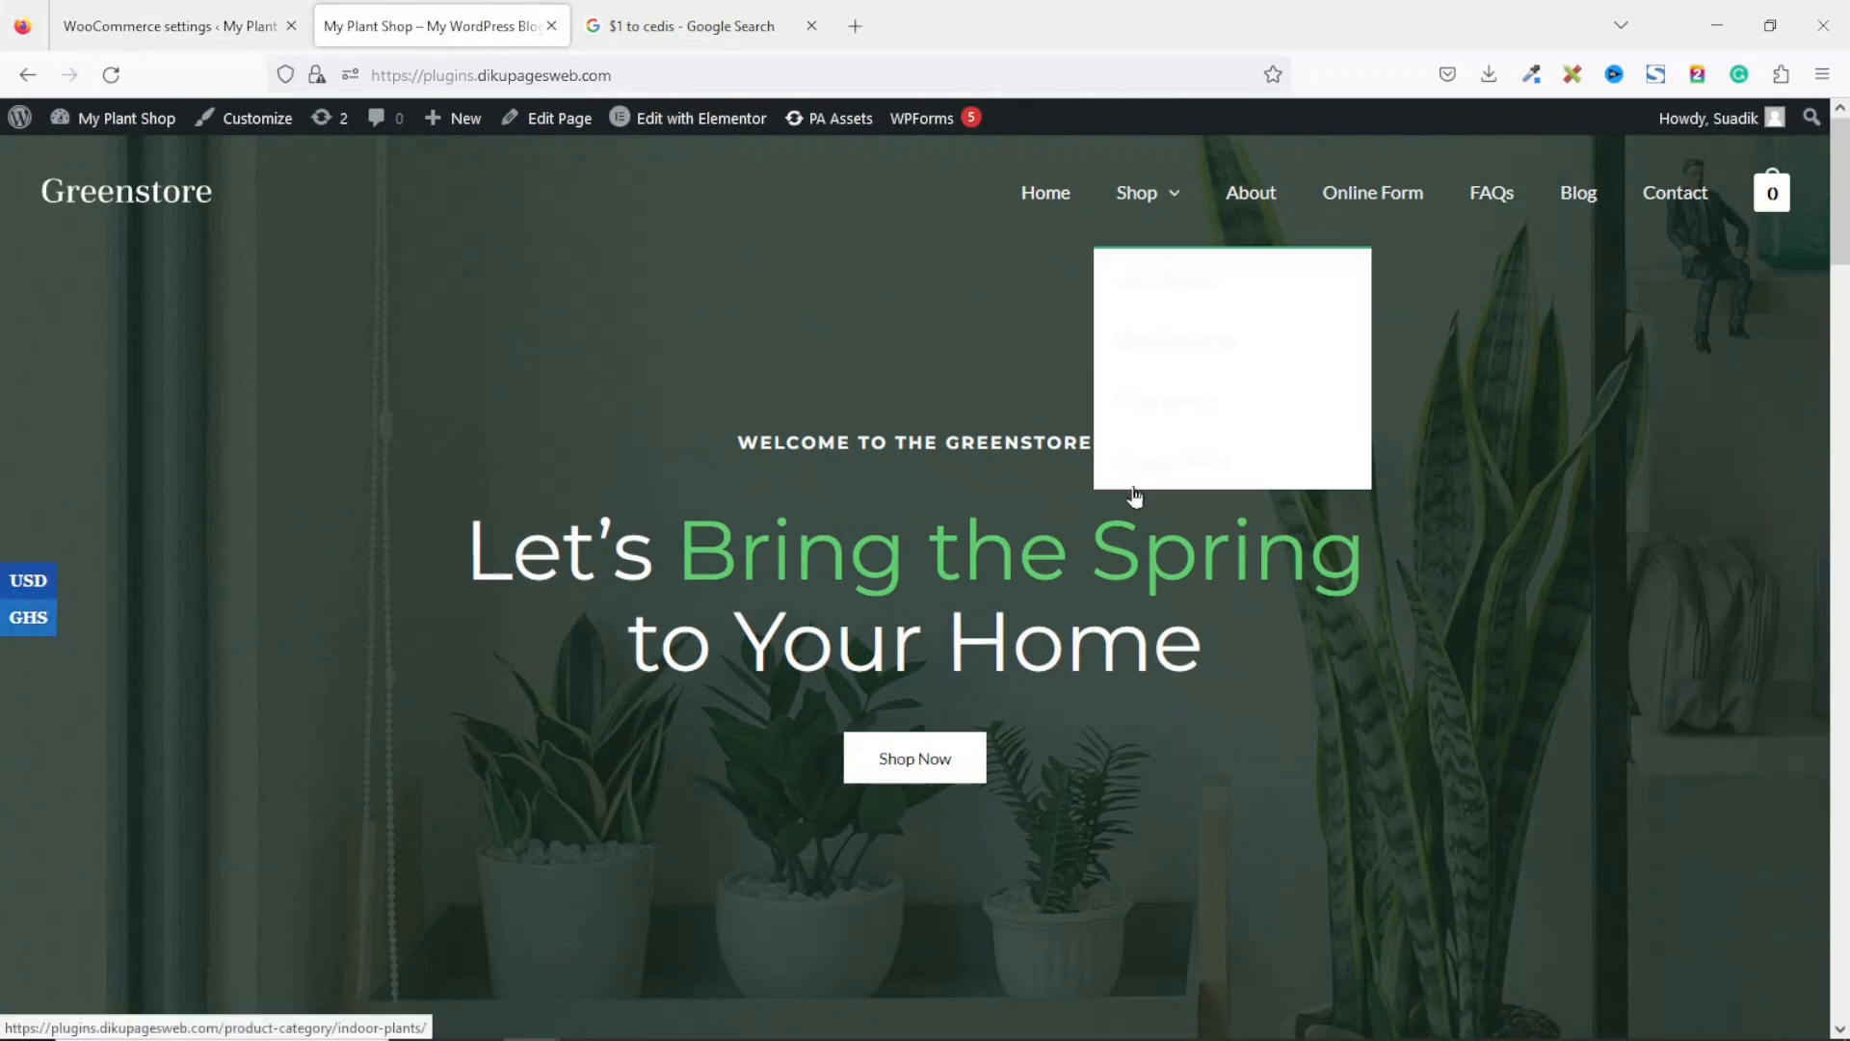
click(1140, 199)
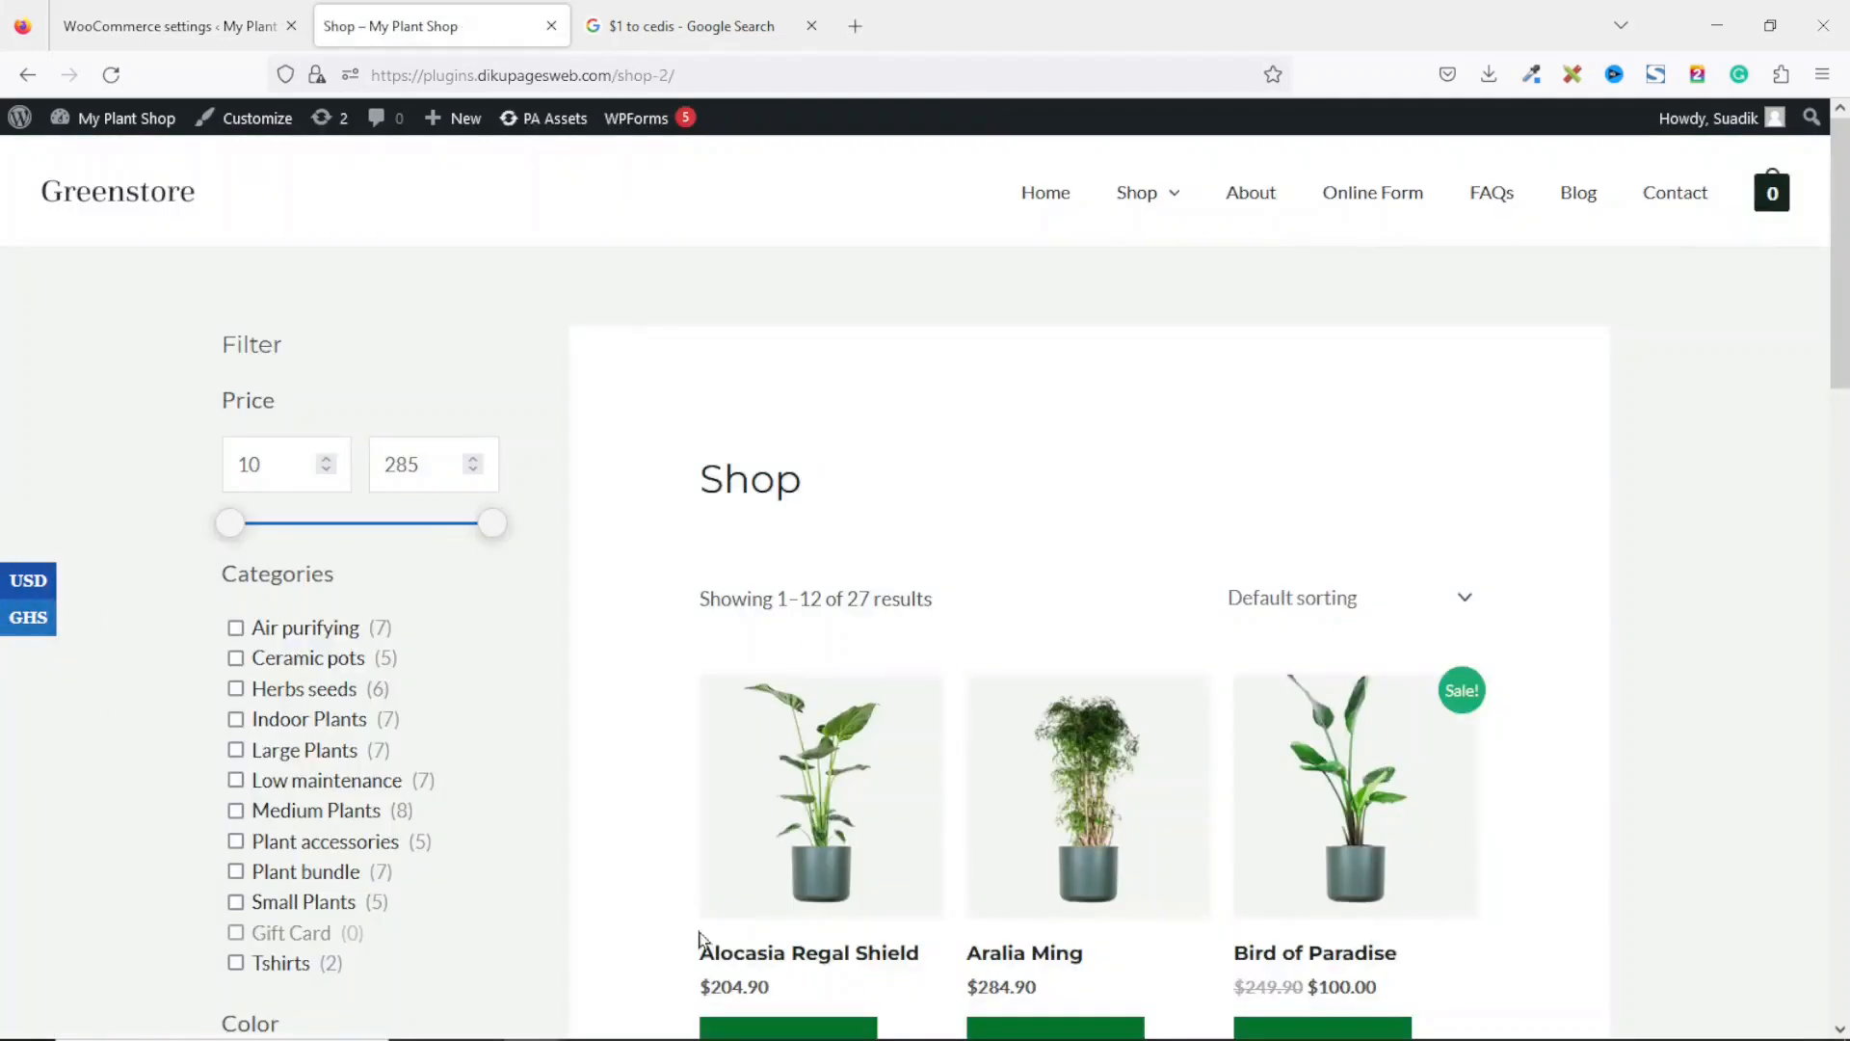
Step: Open the Alocasia Regal Shield product and switch the displayed currency to GHS
click(824, 788)
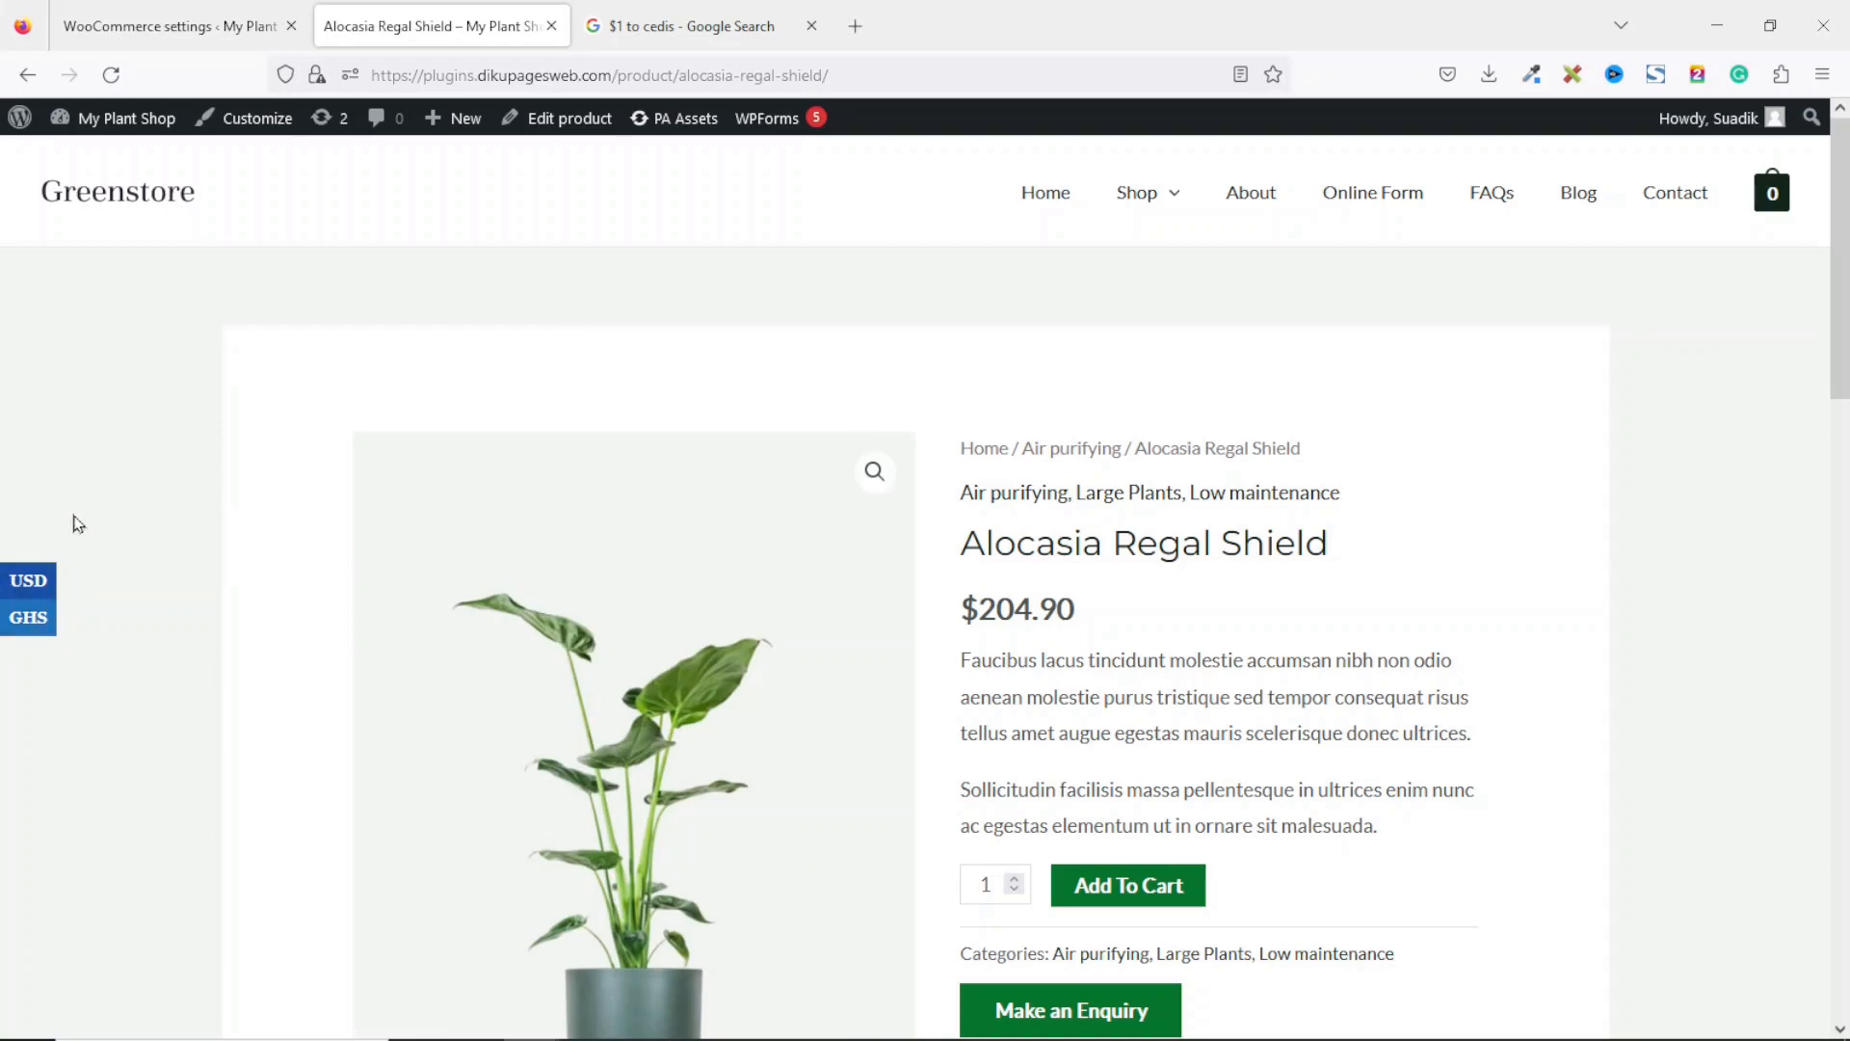
mouse_move(68, 617)
click(72, 611)
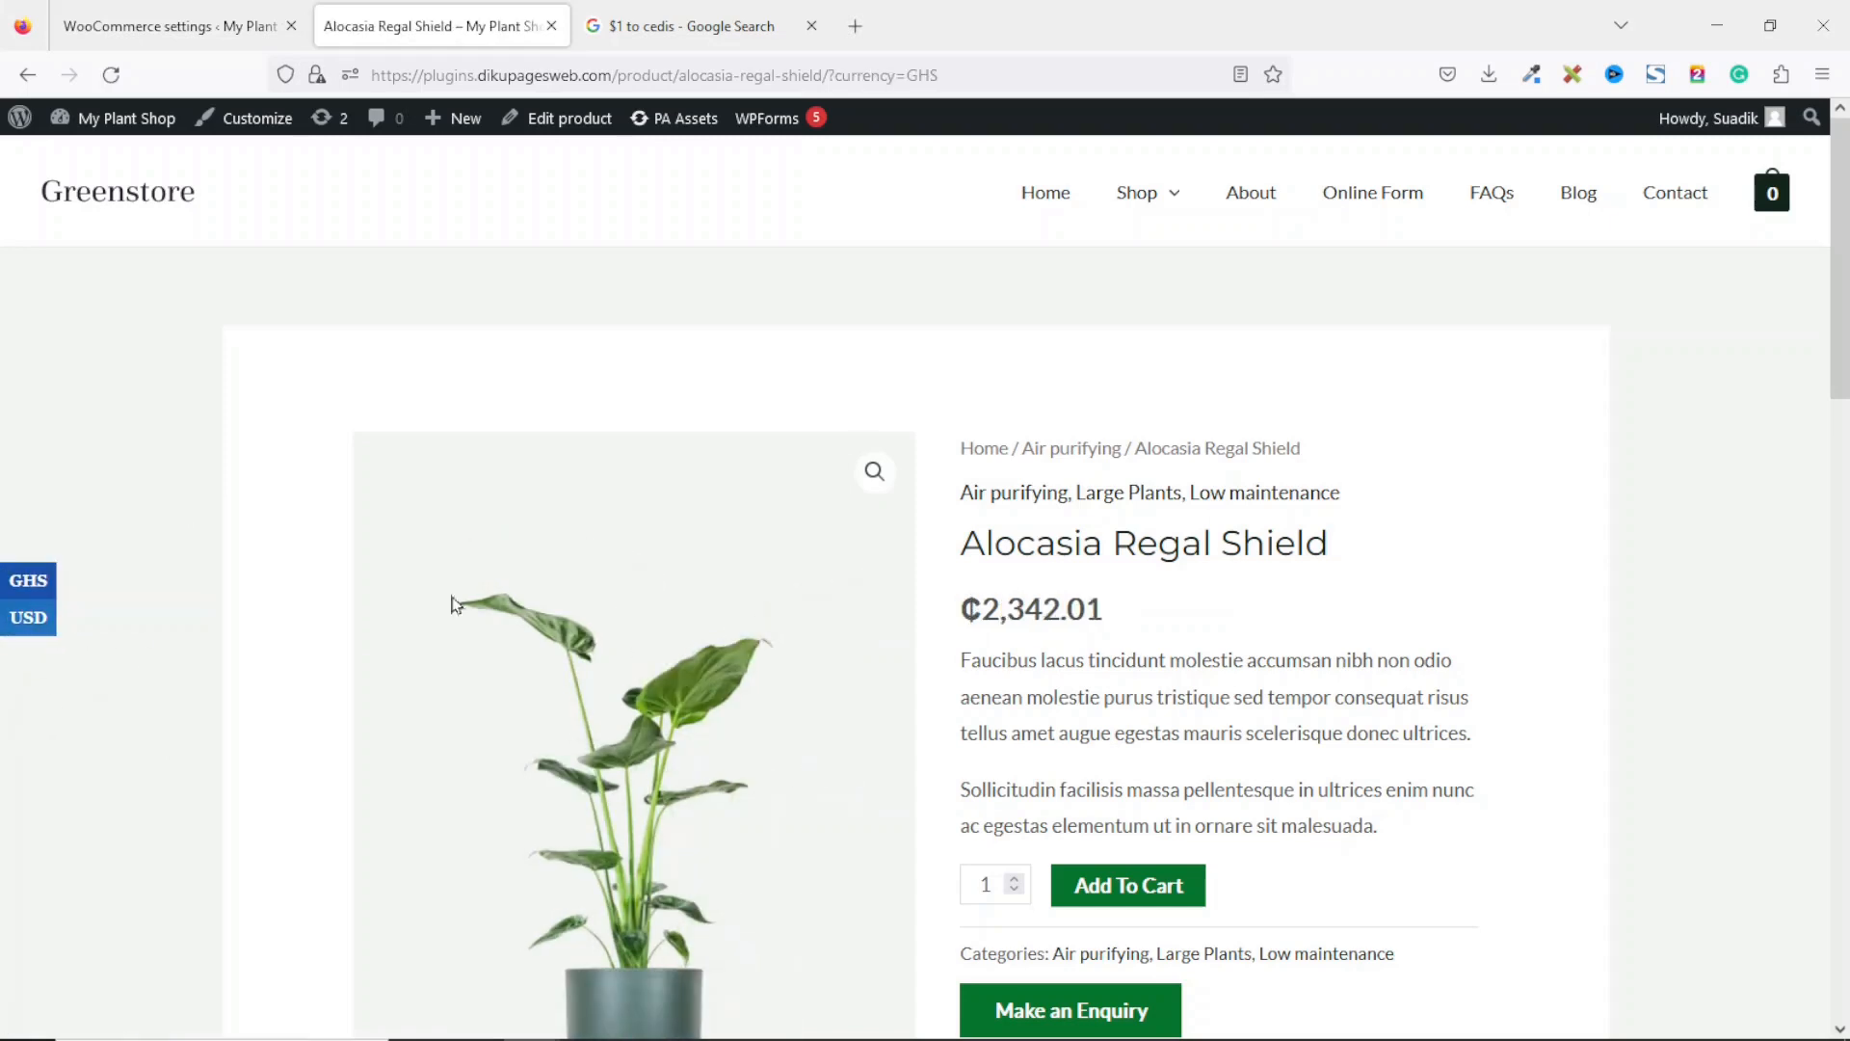
Step: Highlight the product's converted price, and set the switcher to toggle on hover at the right position in the WooCurrency design settings
drag(964, 607, 1138, 608)
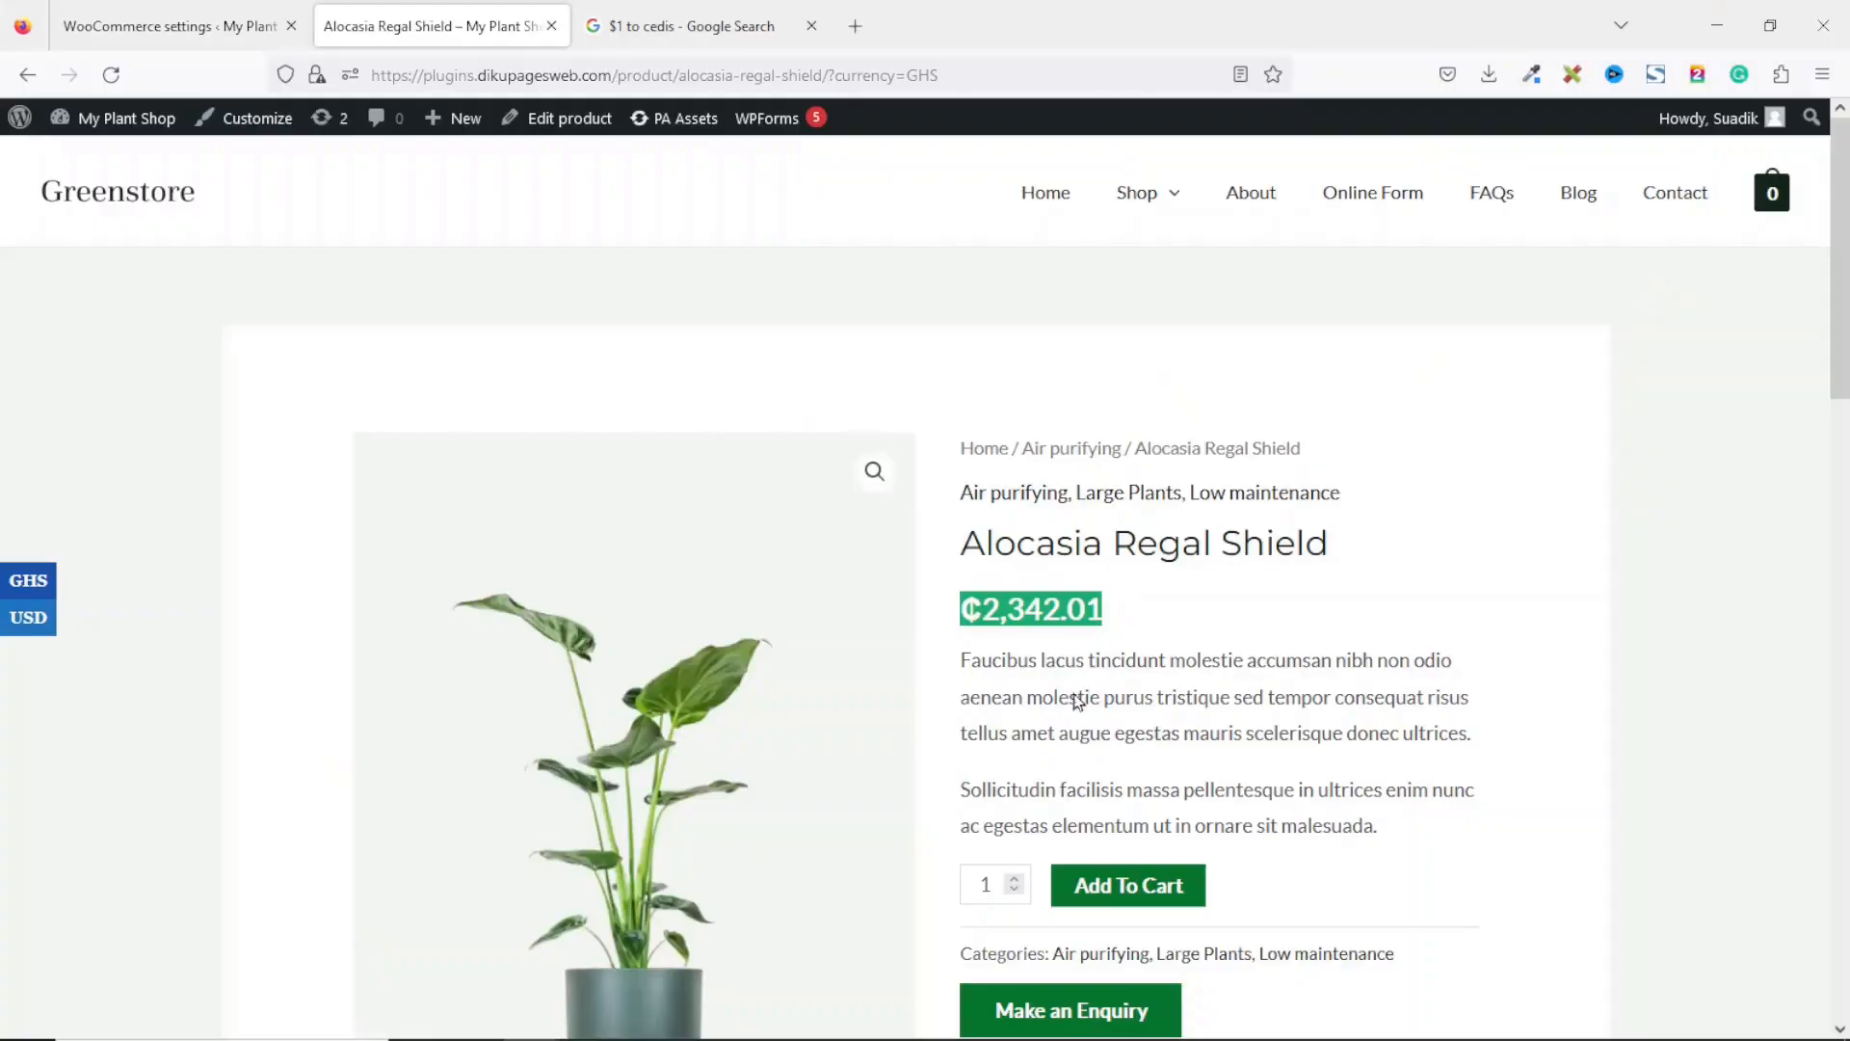
click(124, 29)
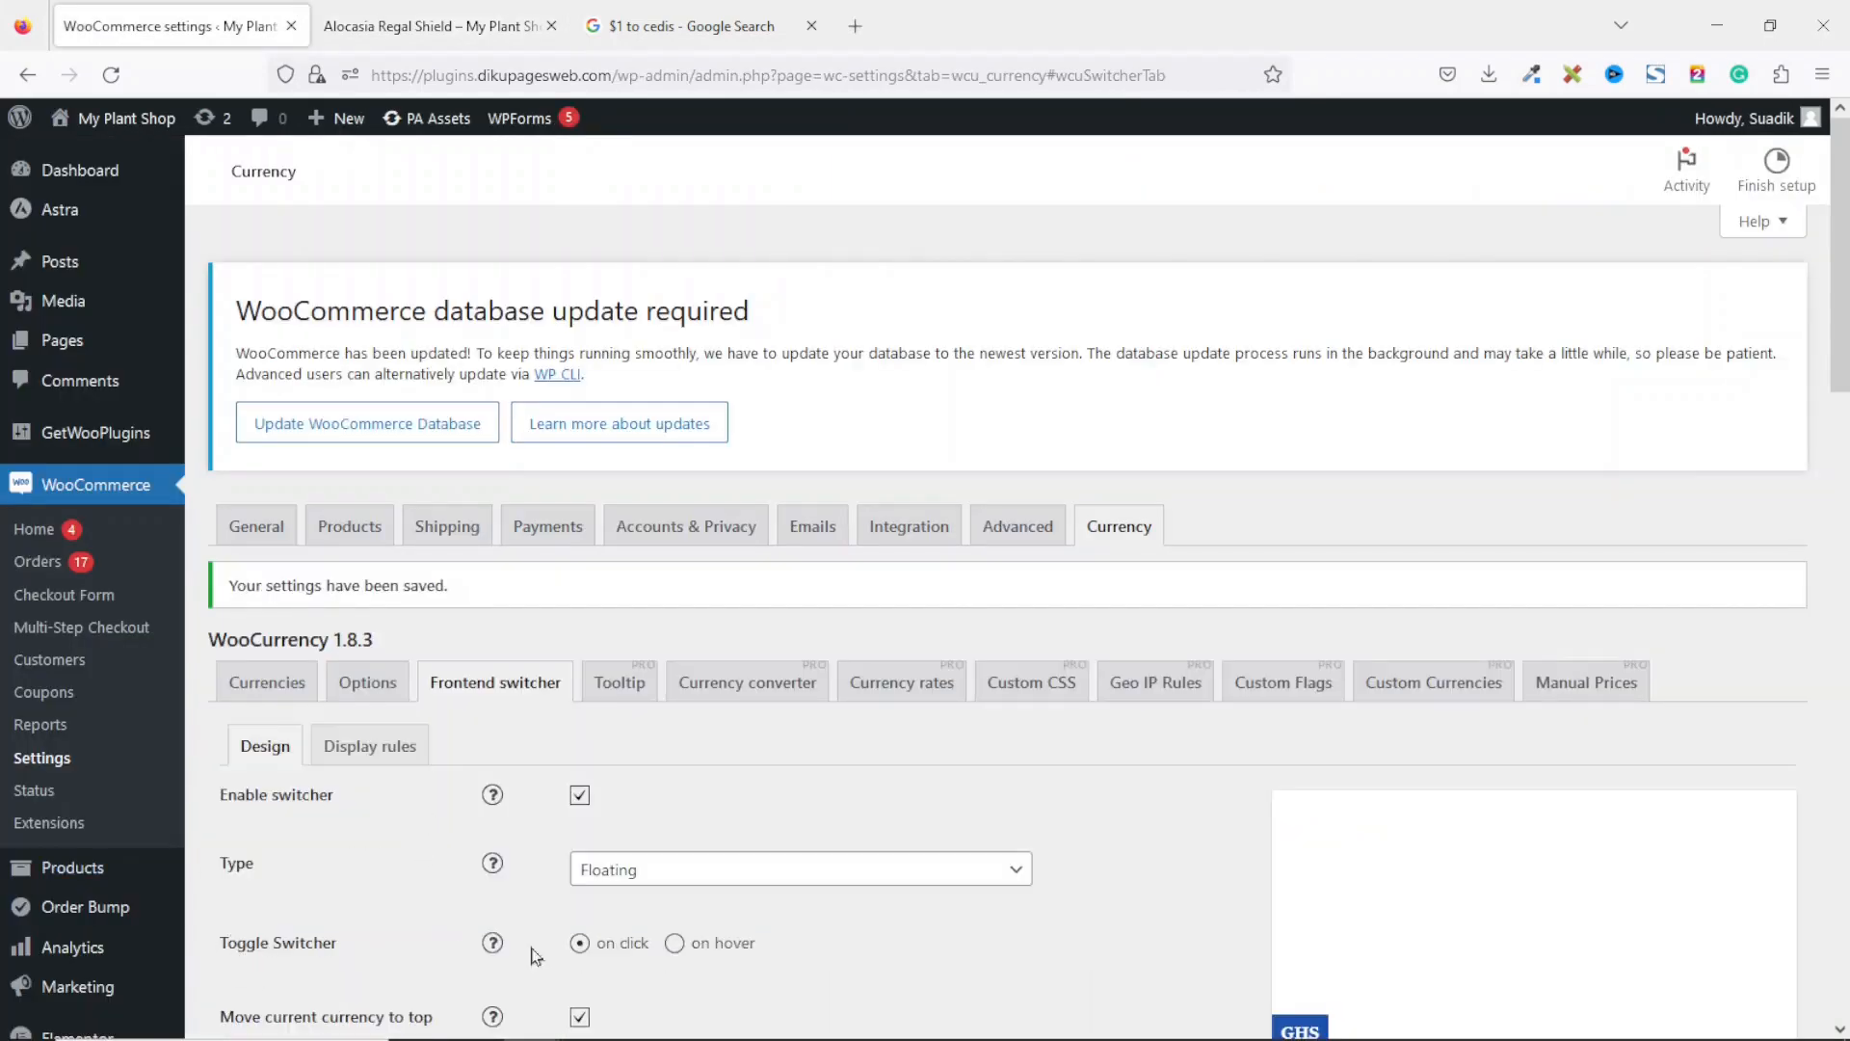
scroll(1177, 985, down, 8)
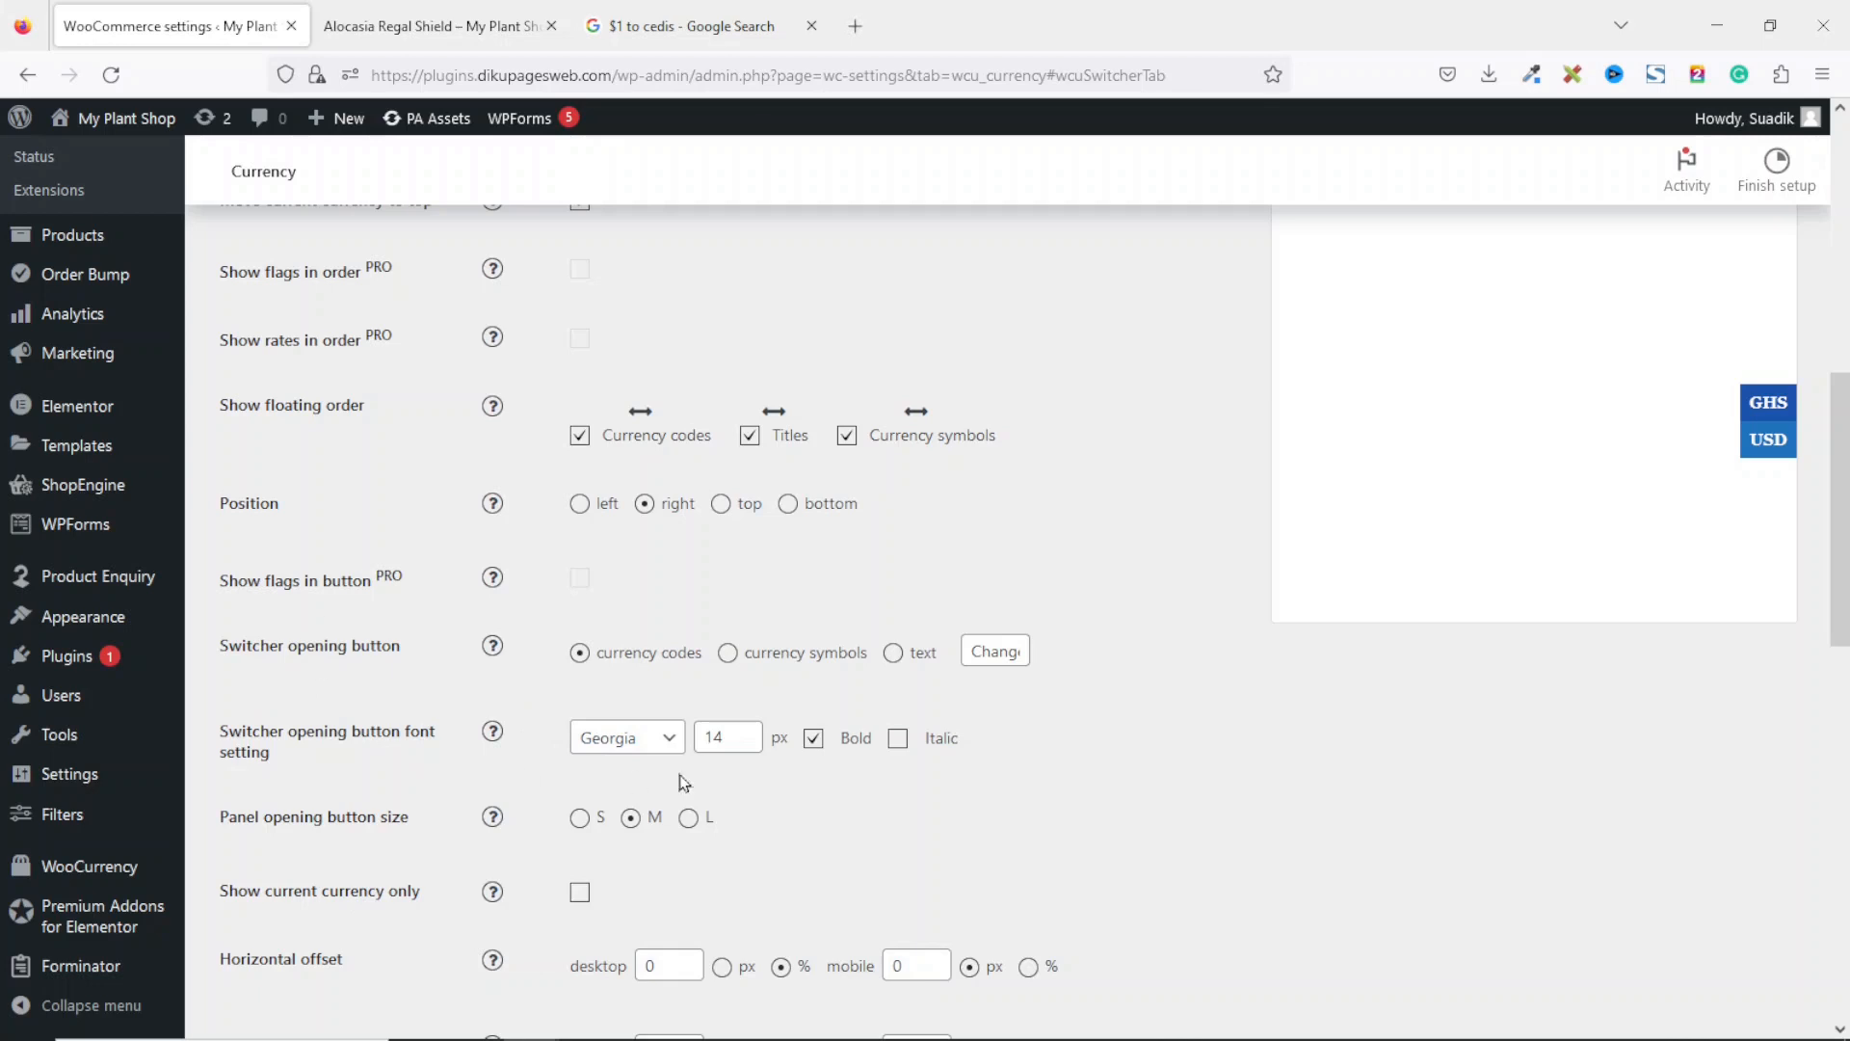
Step: Review the switcher's remaining design settings, including the opening button fonts, offsets, border, panel header and color options
click(643, 749)
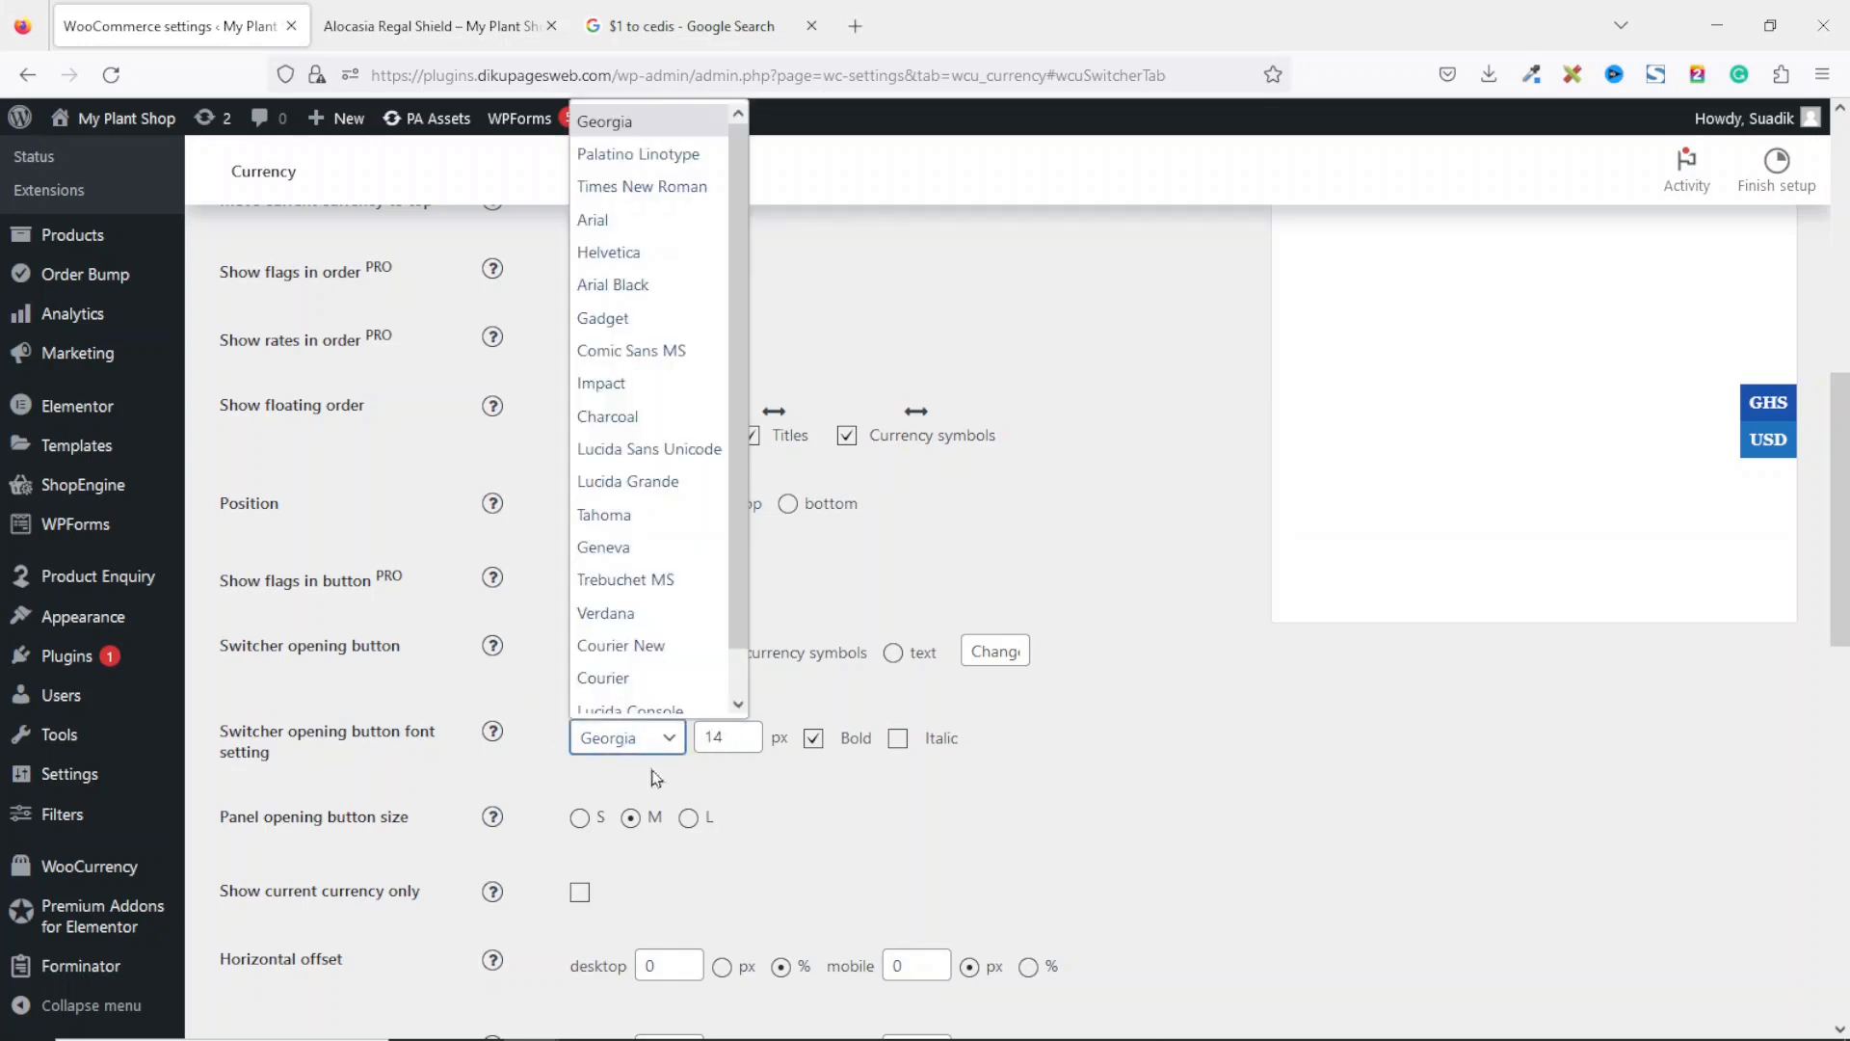
click(869, 837)
scroll(1822, 785, down, 10)
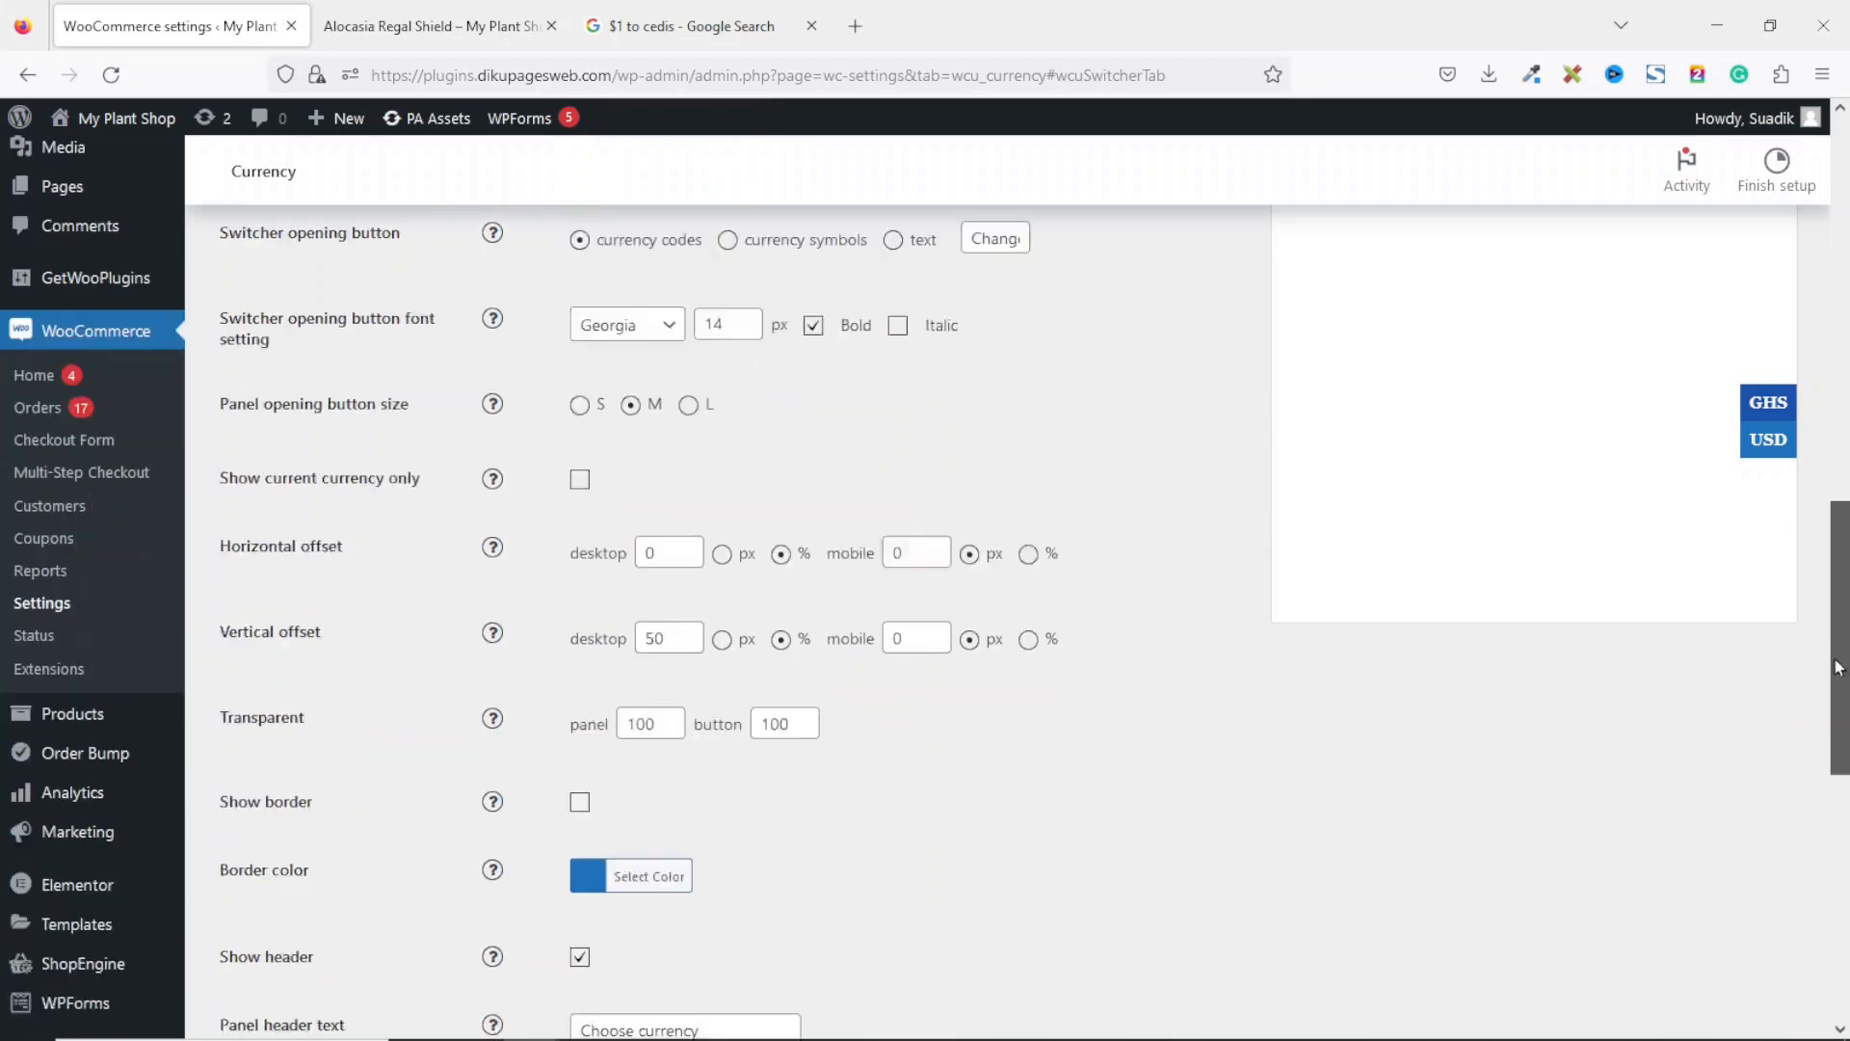
scroll(1822, 786, down, 1)
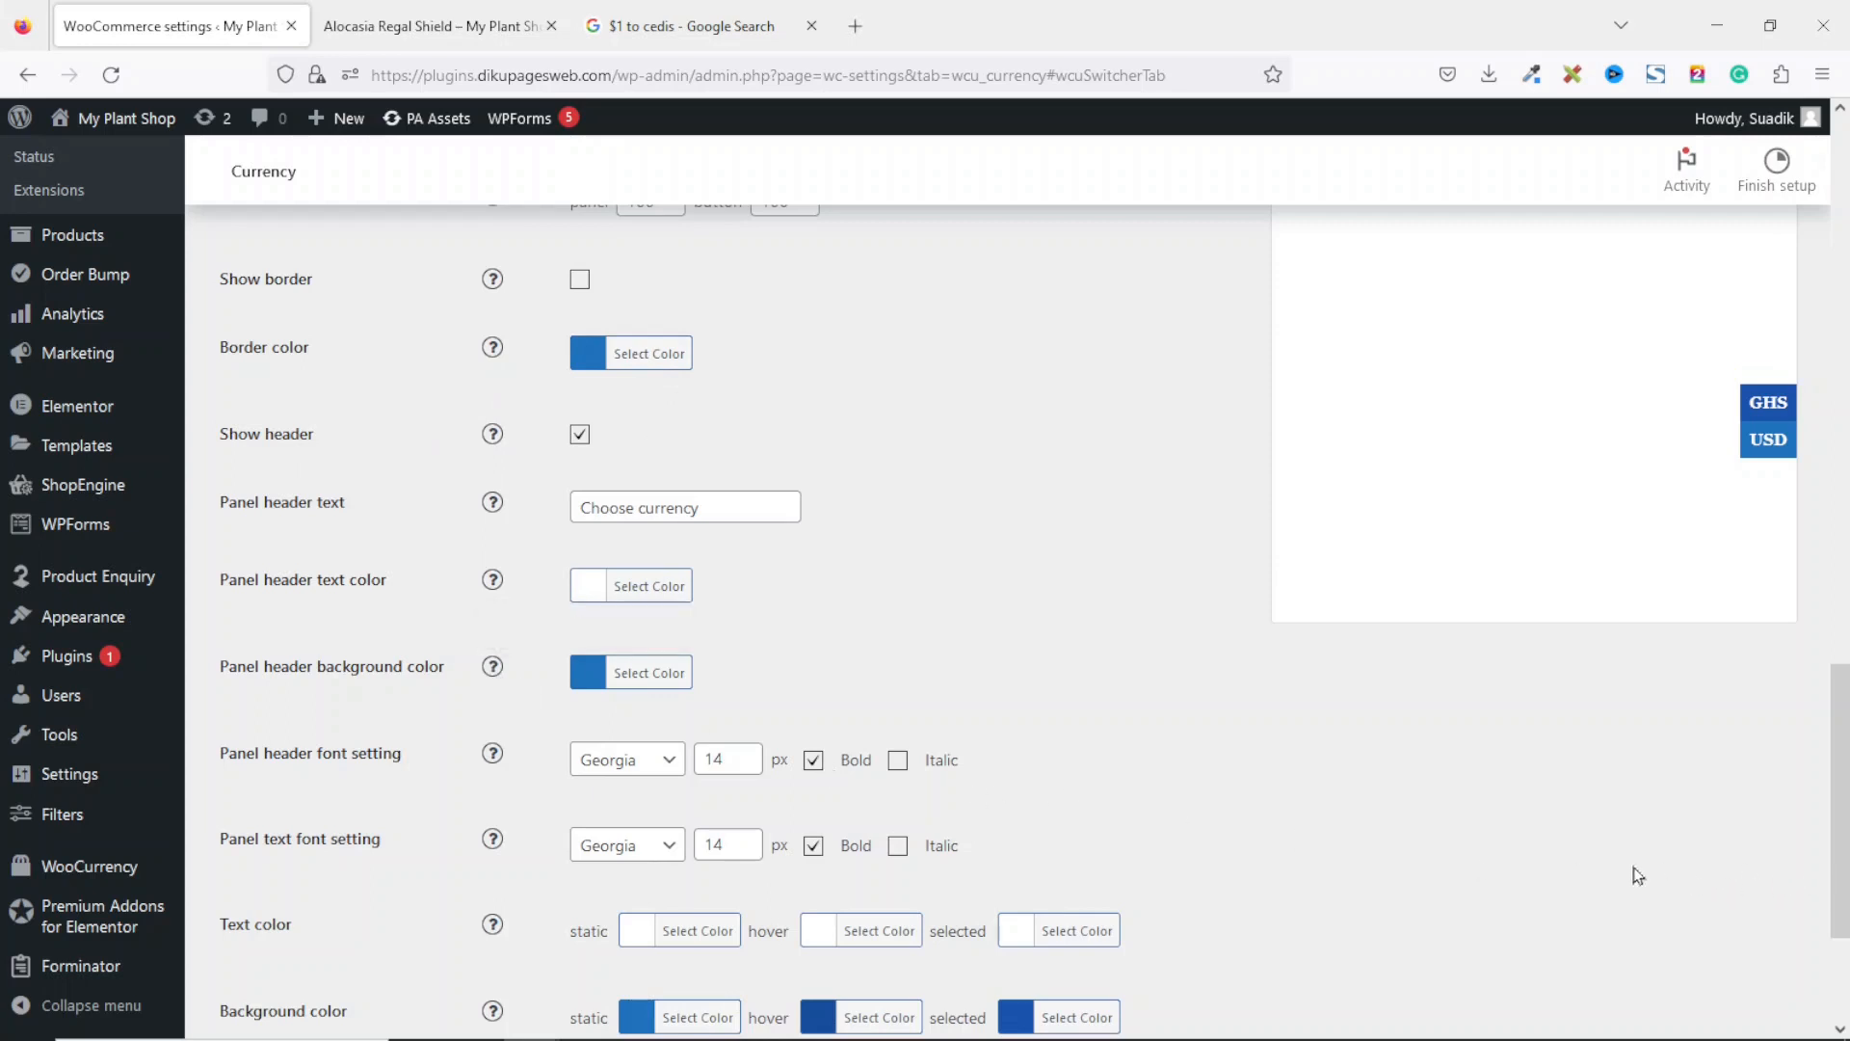
scroll(1657, 875, down, 3)
mouse_move(1745, 434)
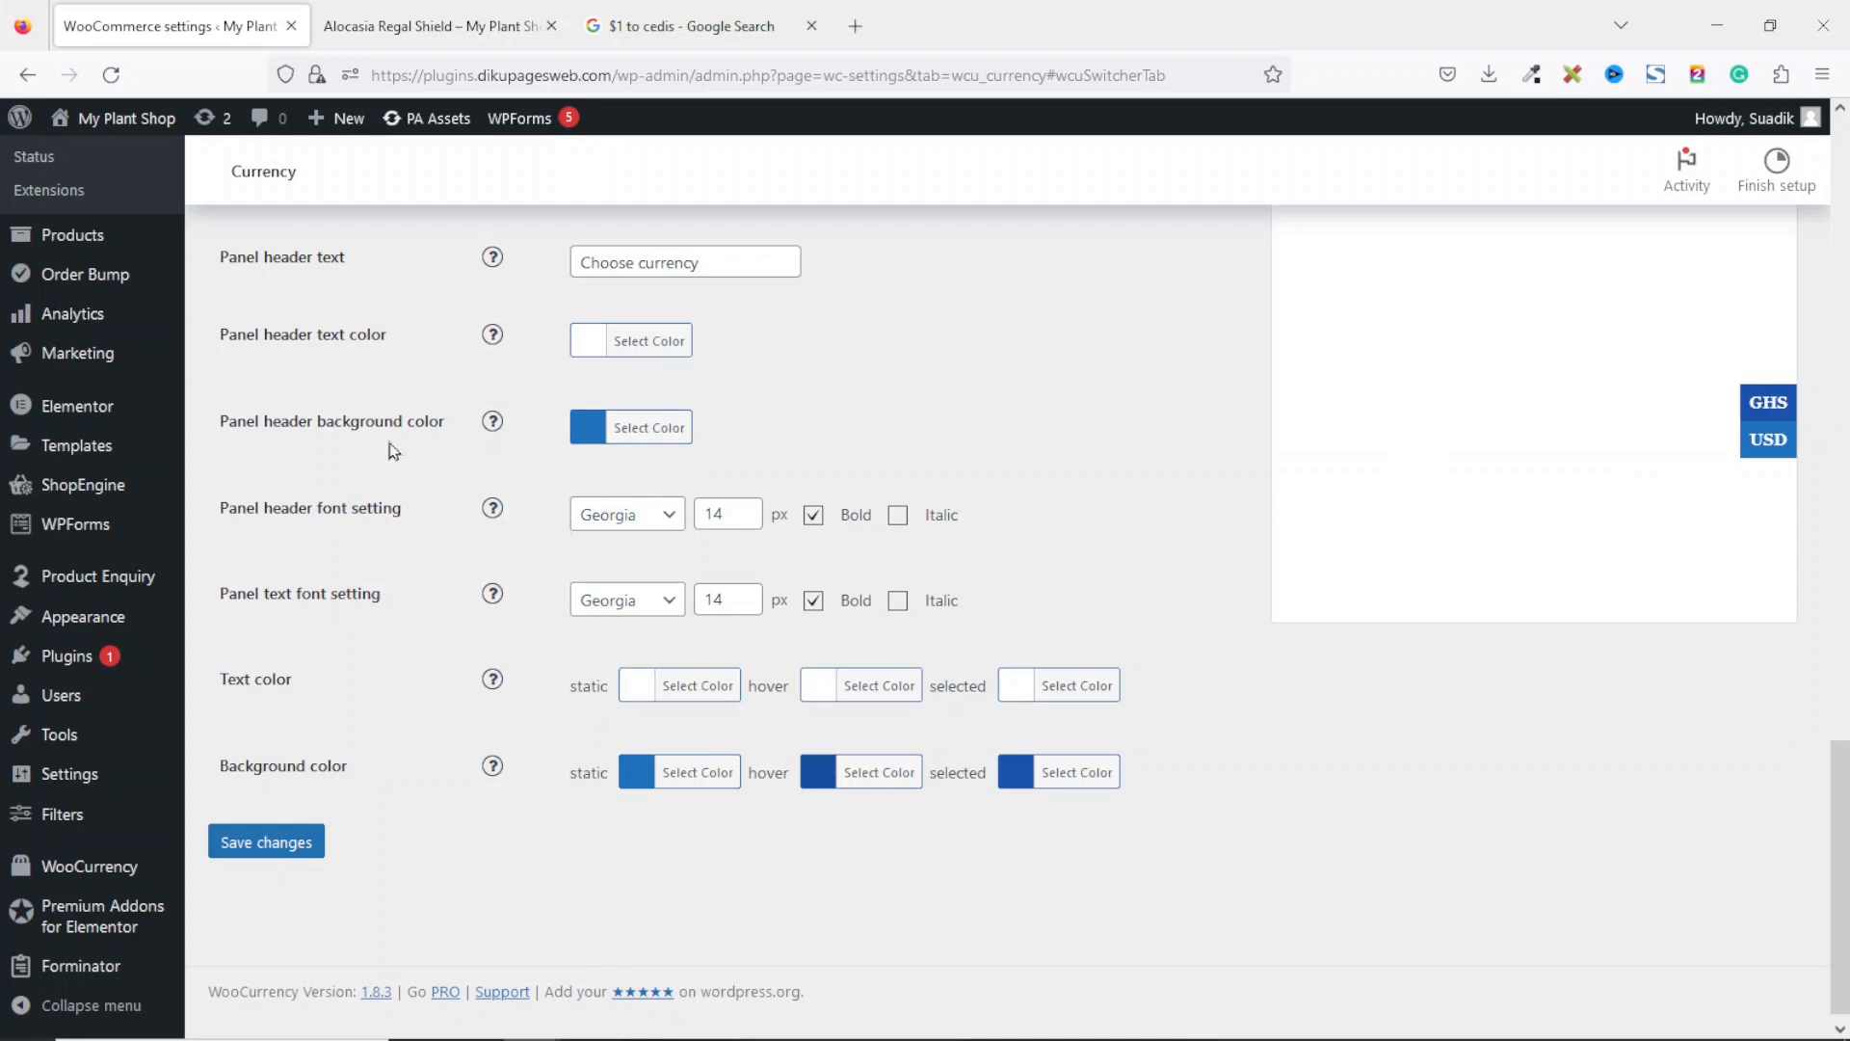
Step: Set the panel header background color to green #0d8717 and copy its hex code
click(669, 439)
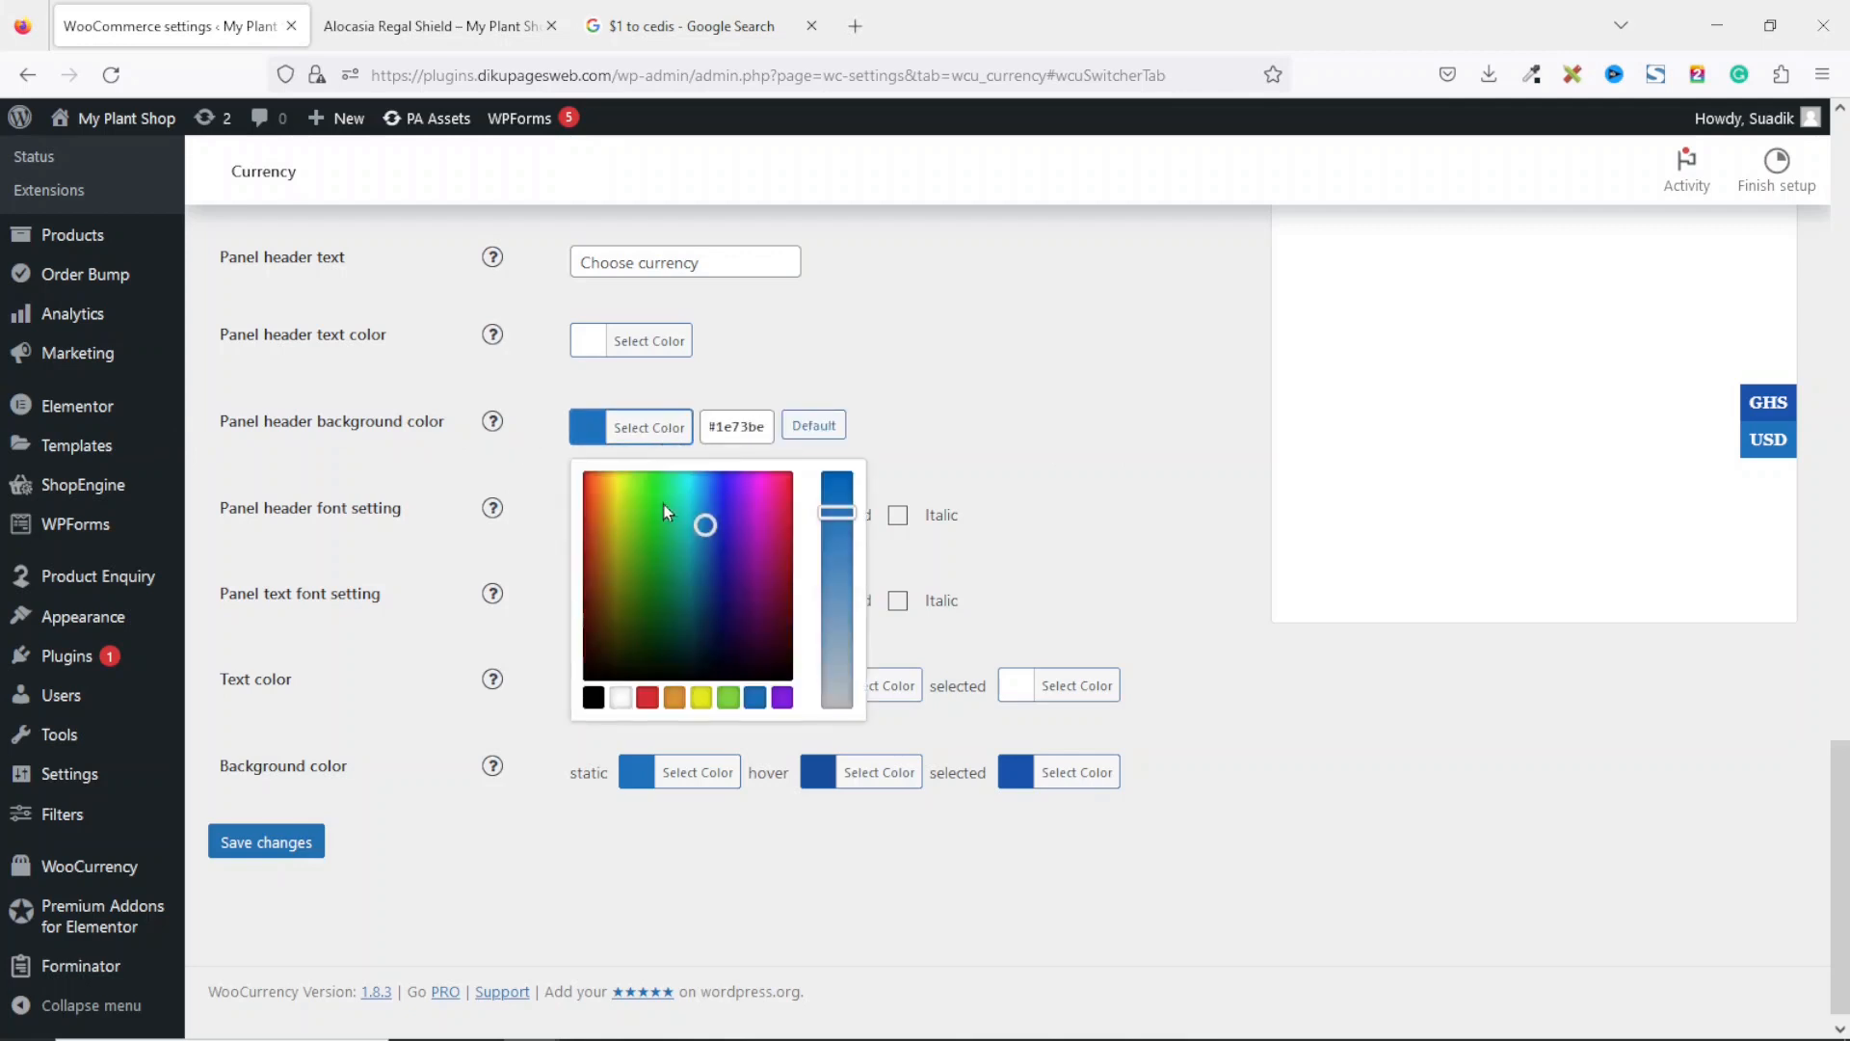
click(657, 571)
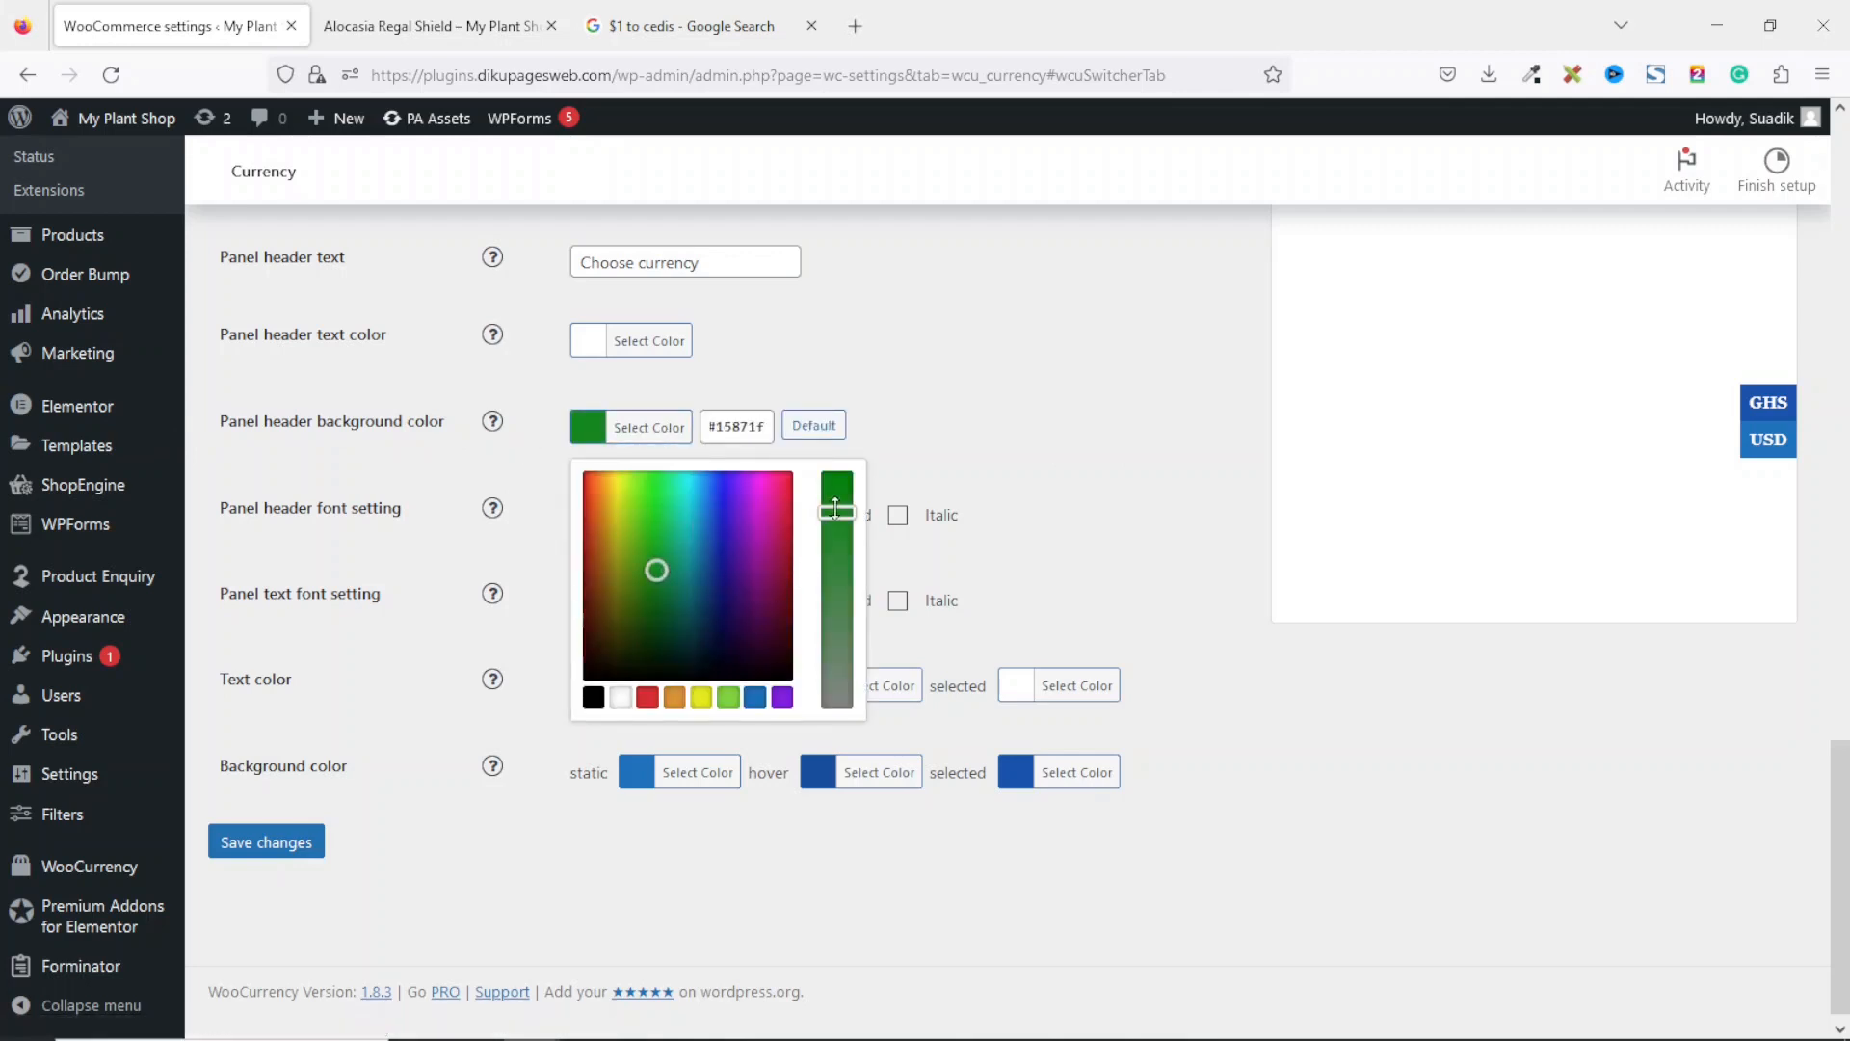
drag(837, 509, 834, 499)
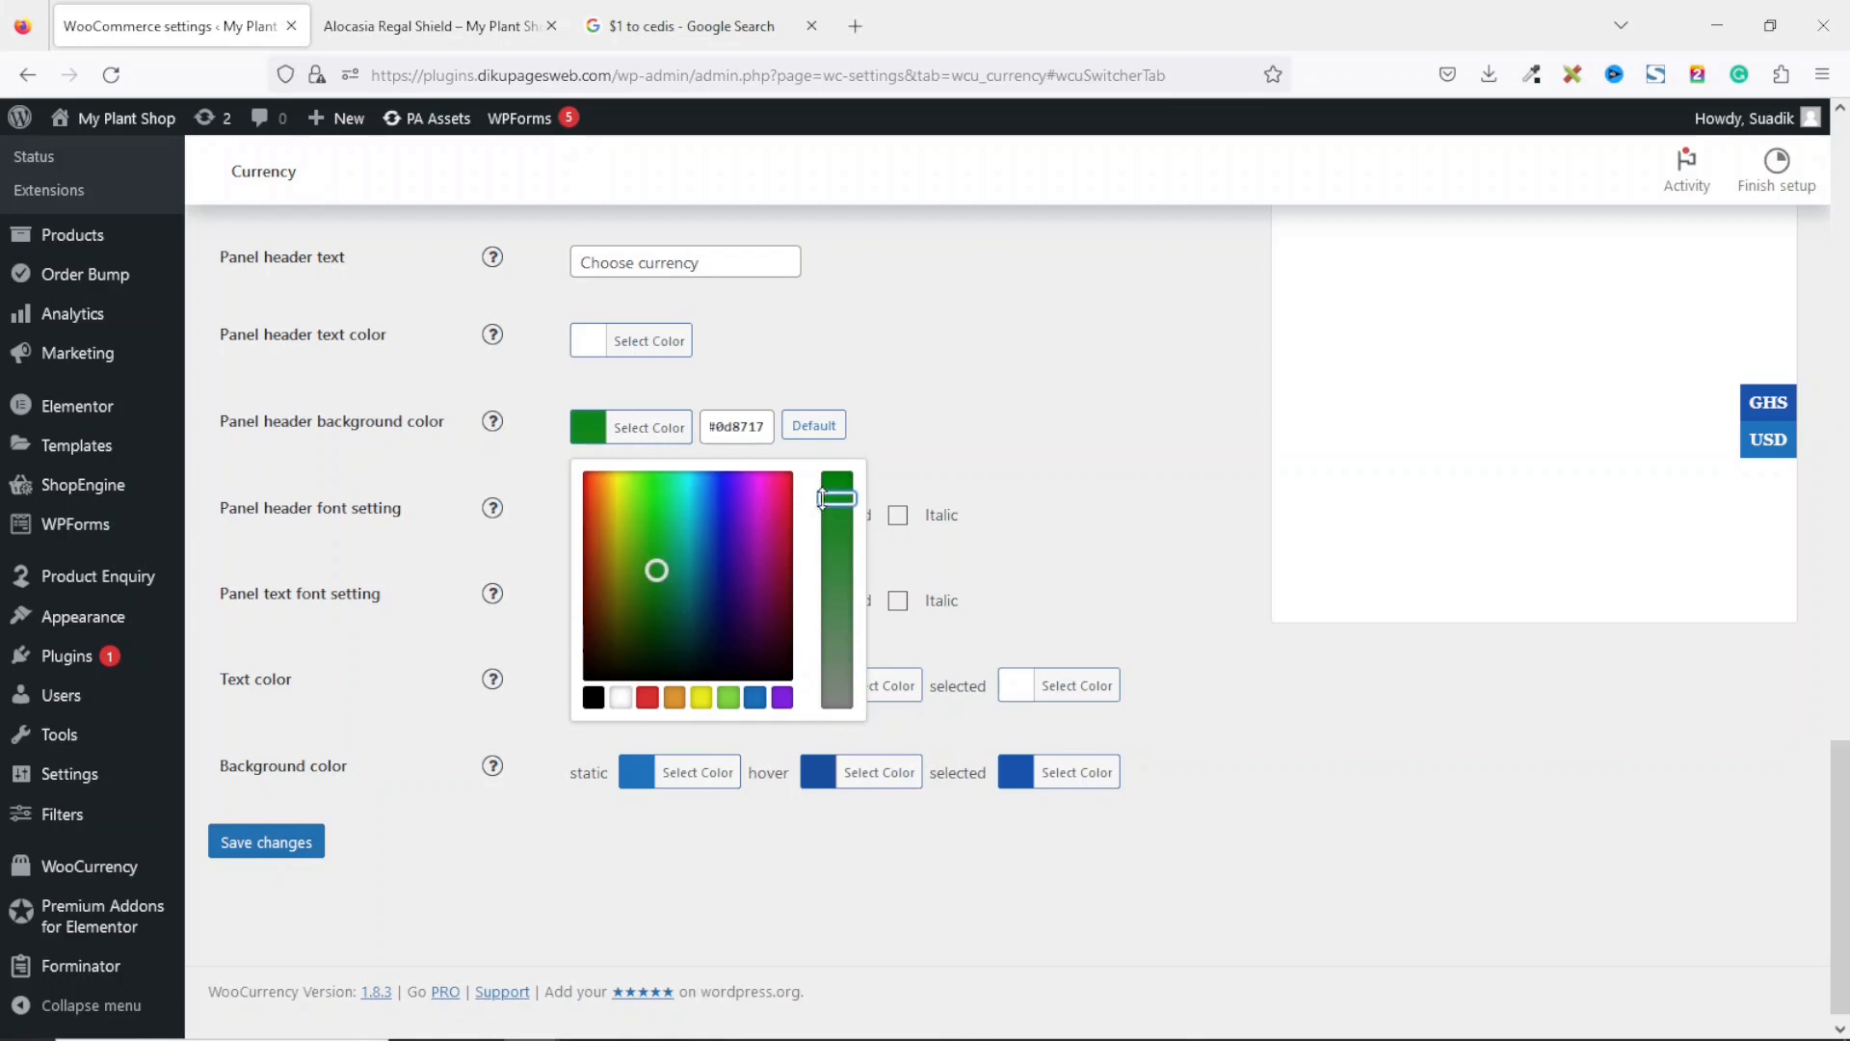
double_click(744, 424)
key(ctrl+c)
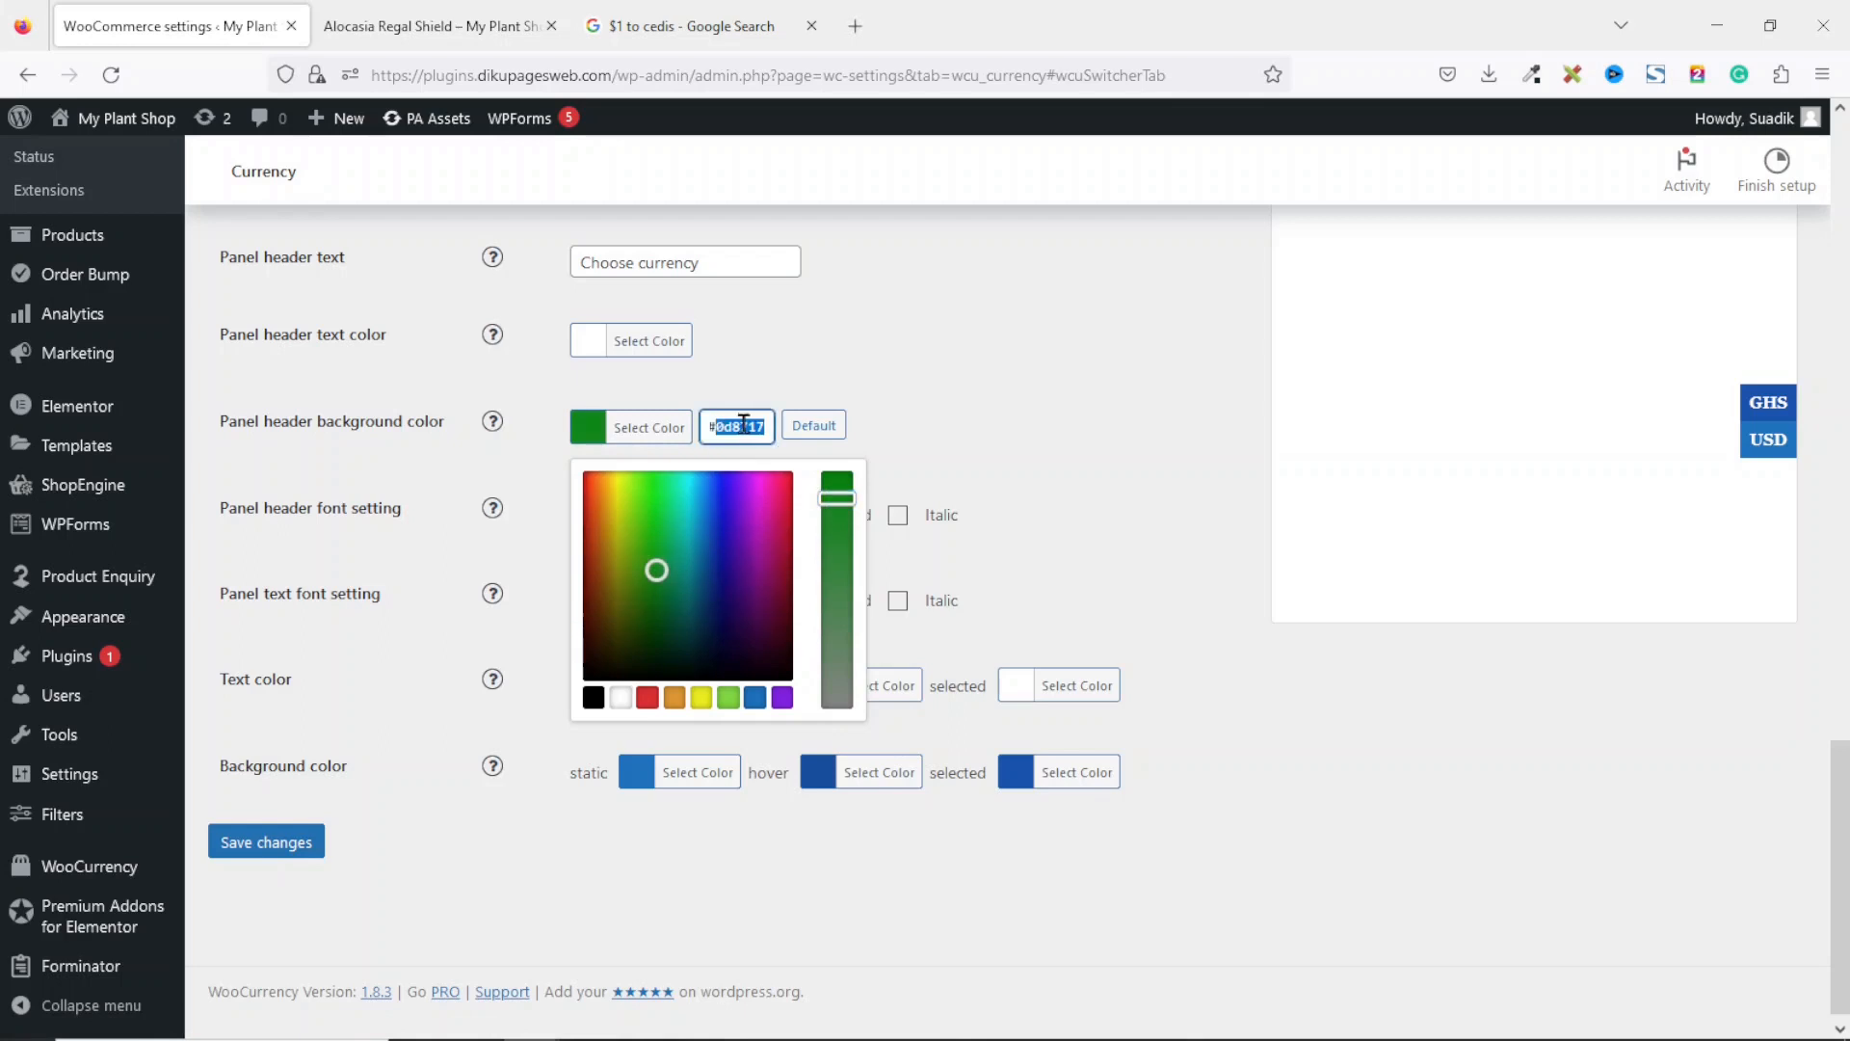
click(956, 430)
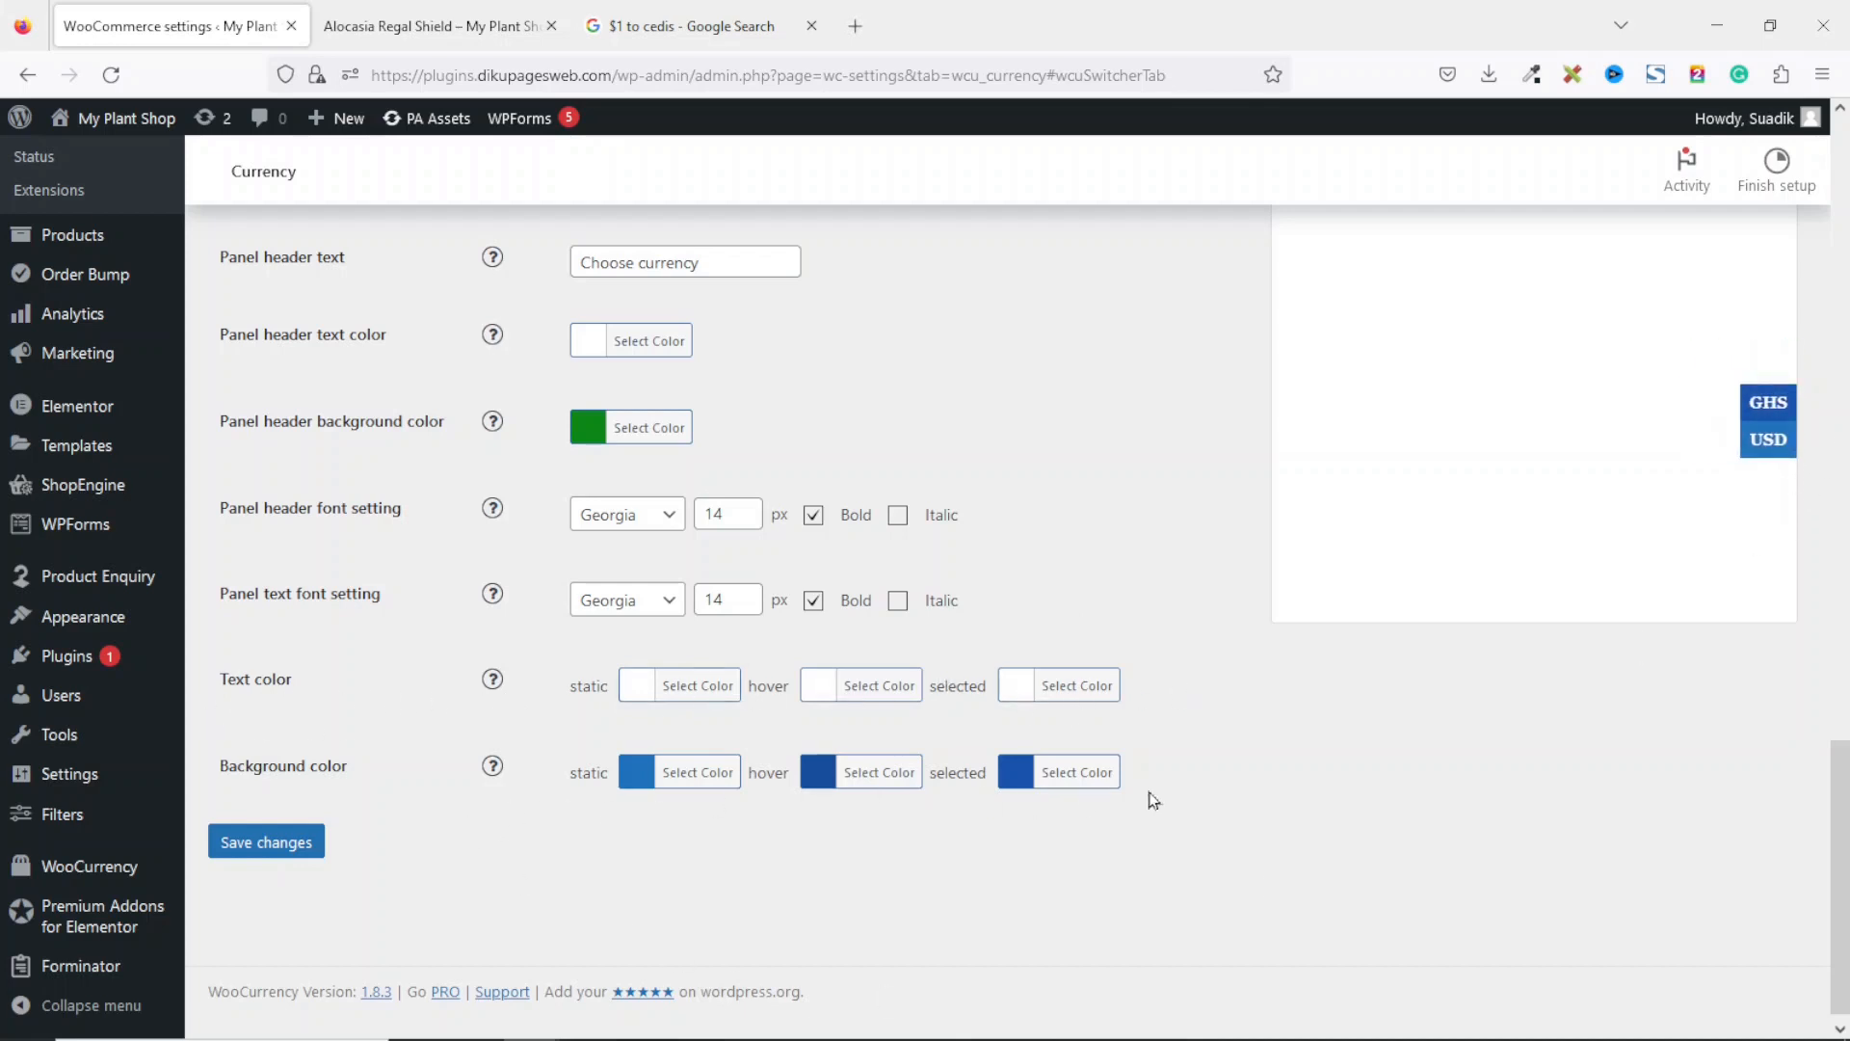
Step: Set the switcher's static background color to #0d8717 using the copied hex code
click(701, 772)
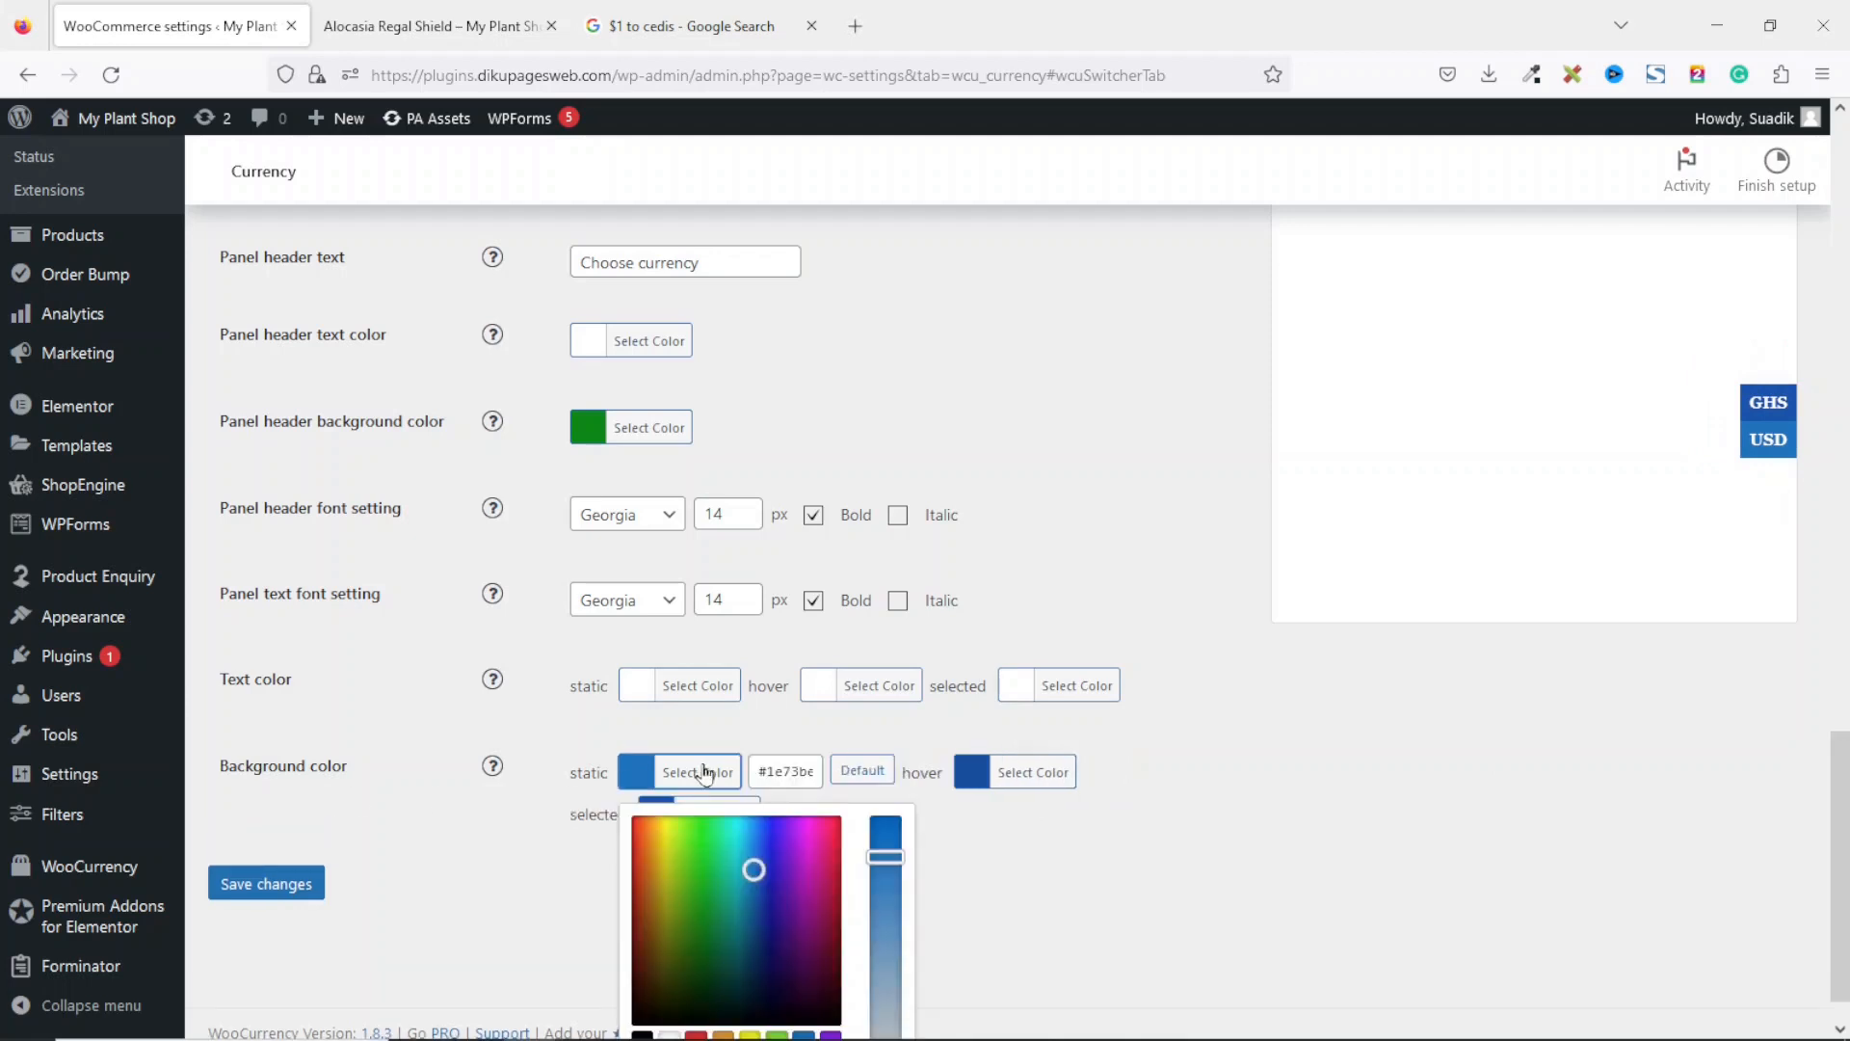
double_click(797, 777)
key(ctrl+v)
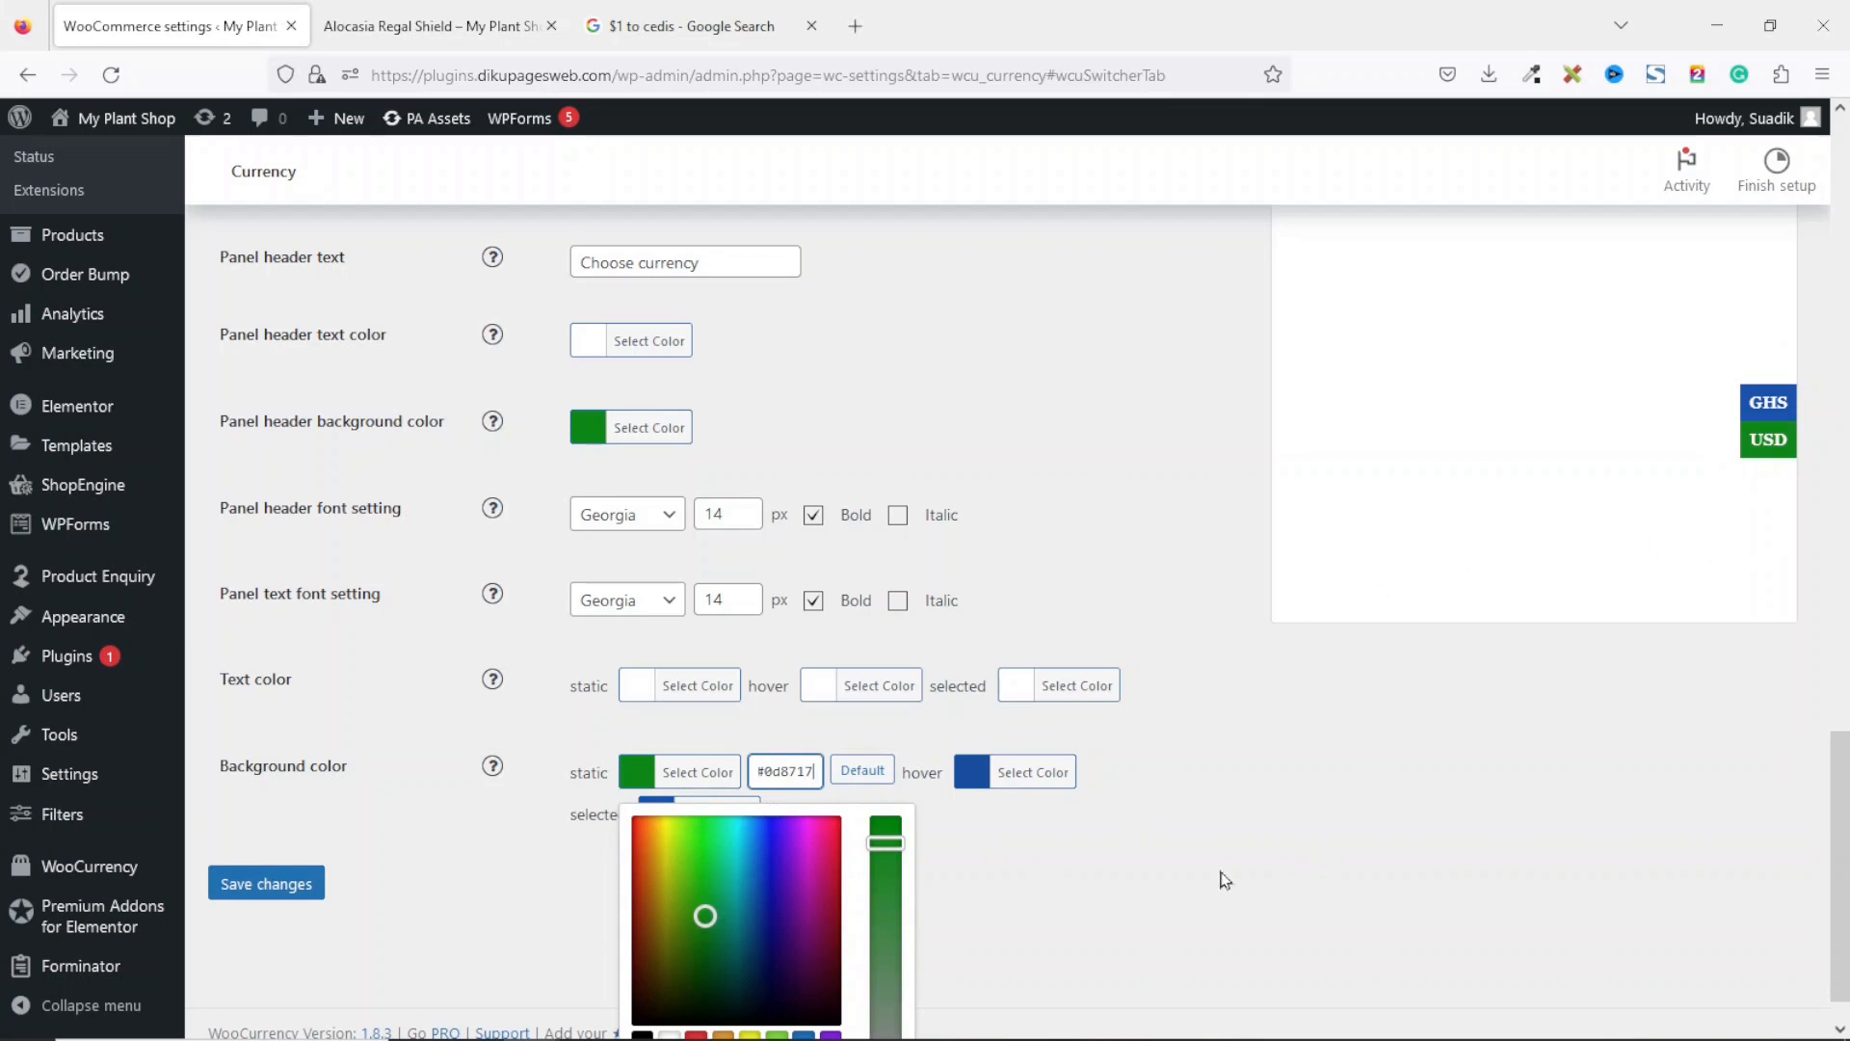
click(1130, 933)
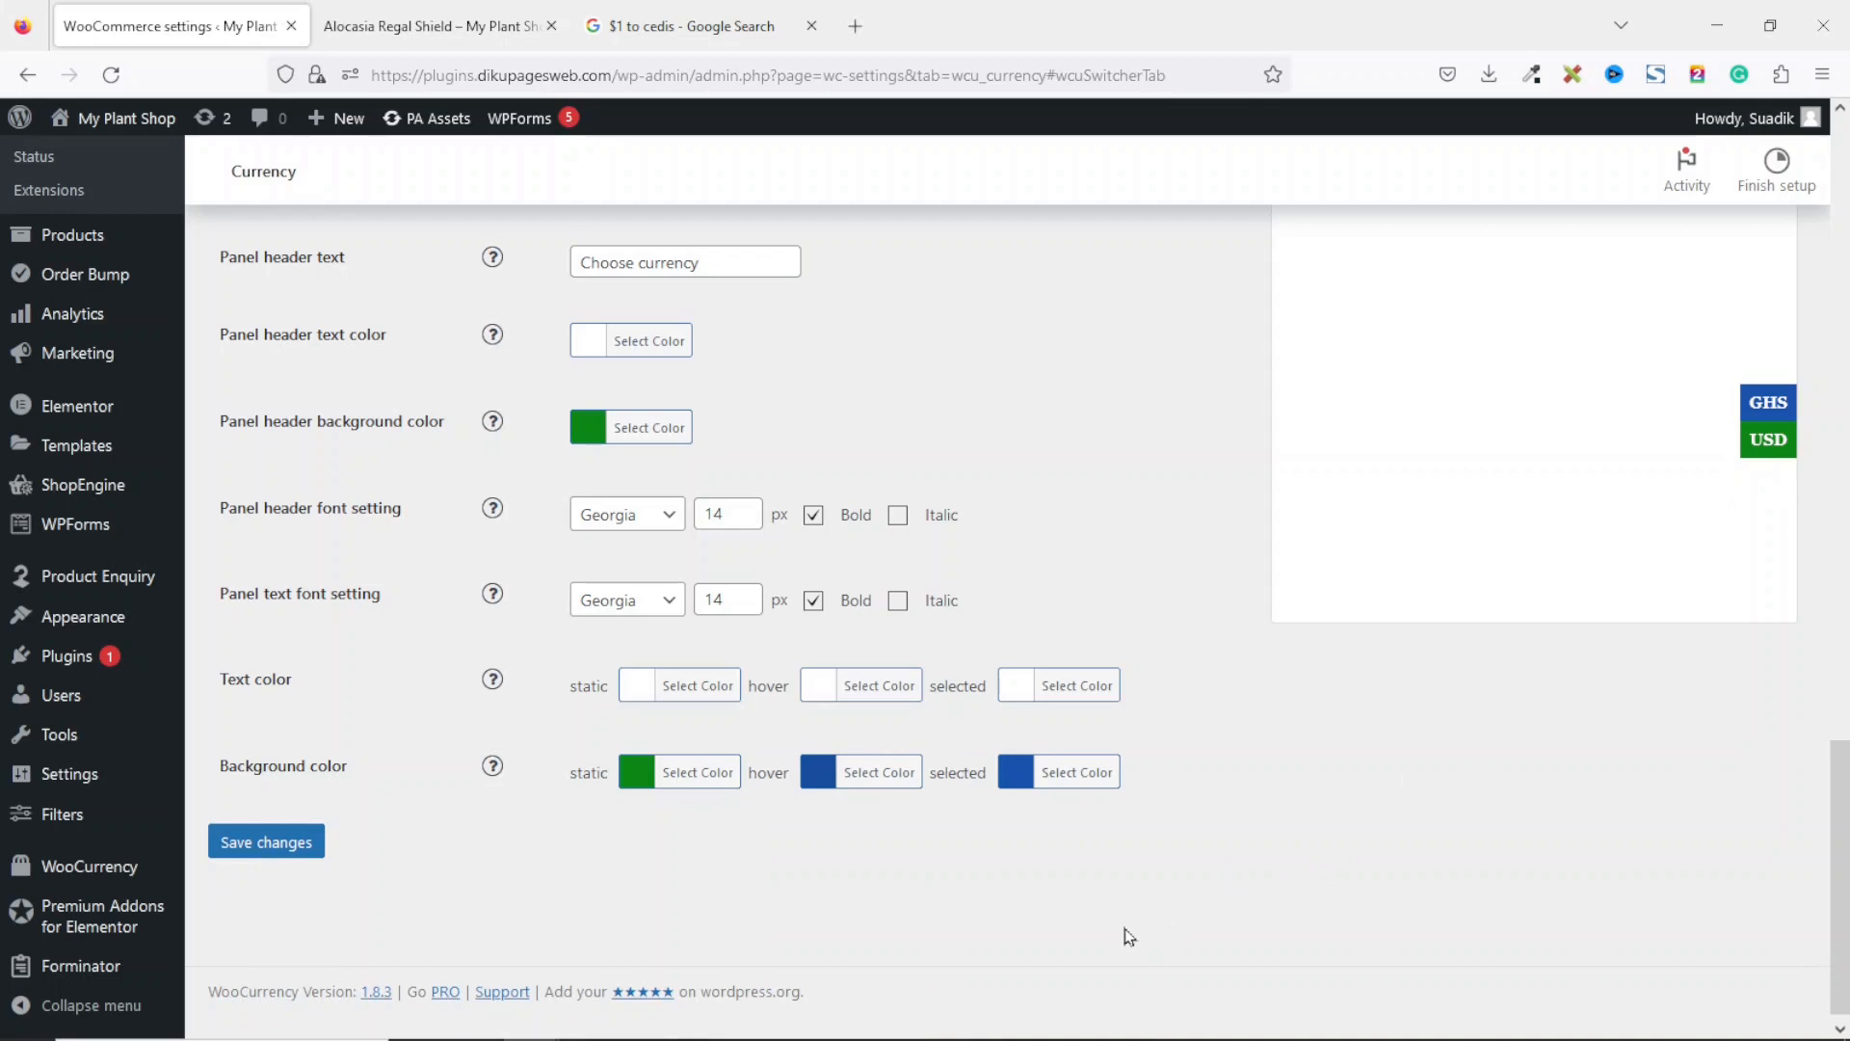
Step: Set the switcher's hover background color to the darker green #006b13 and copy its hex code
click(868, 774)
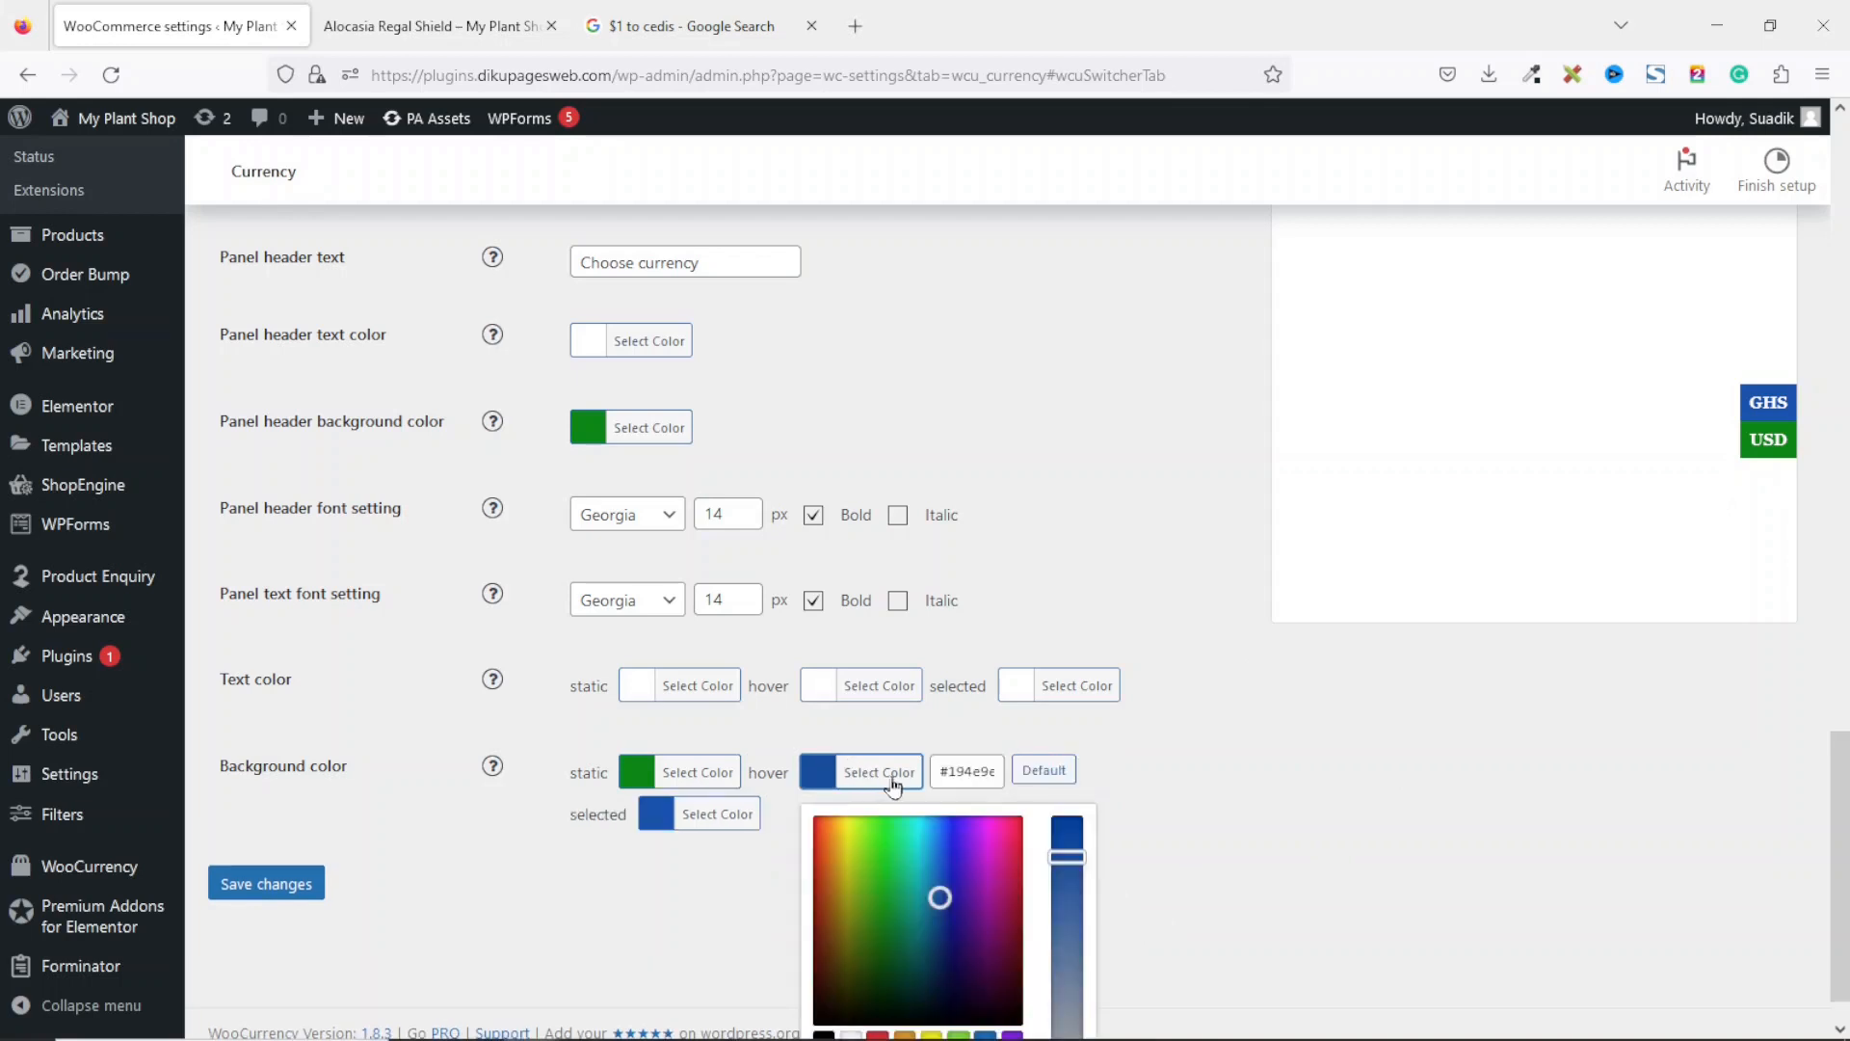
double_click(970, 761)
key(ctrl+v)
drag(1073, 845, 1068, 820)
double_click(970, 764)
key(ctrl+c)
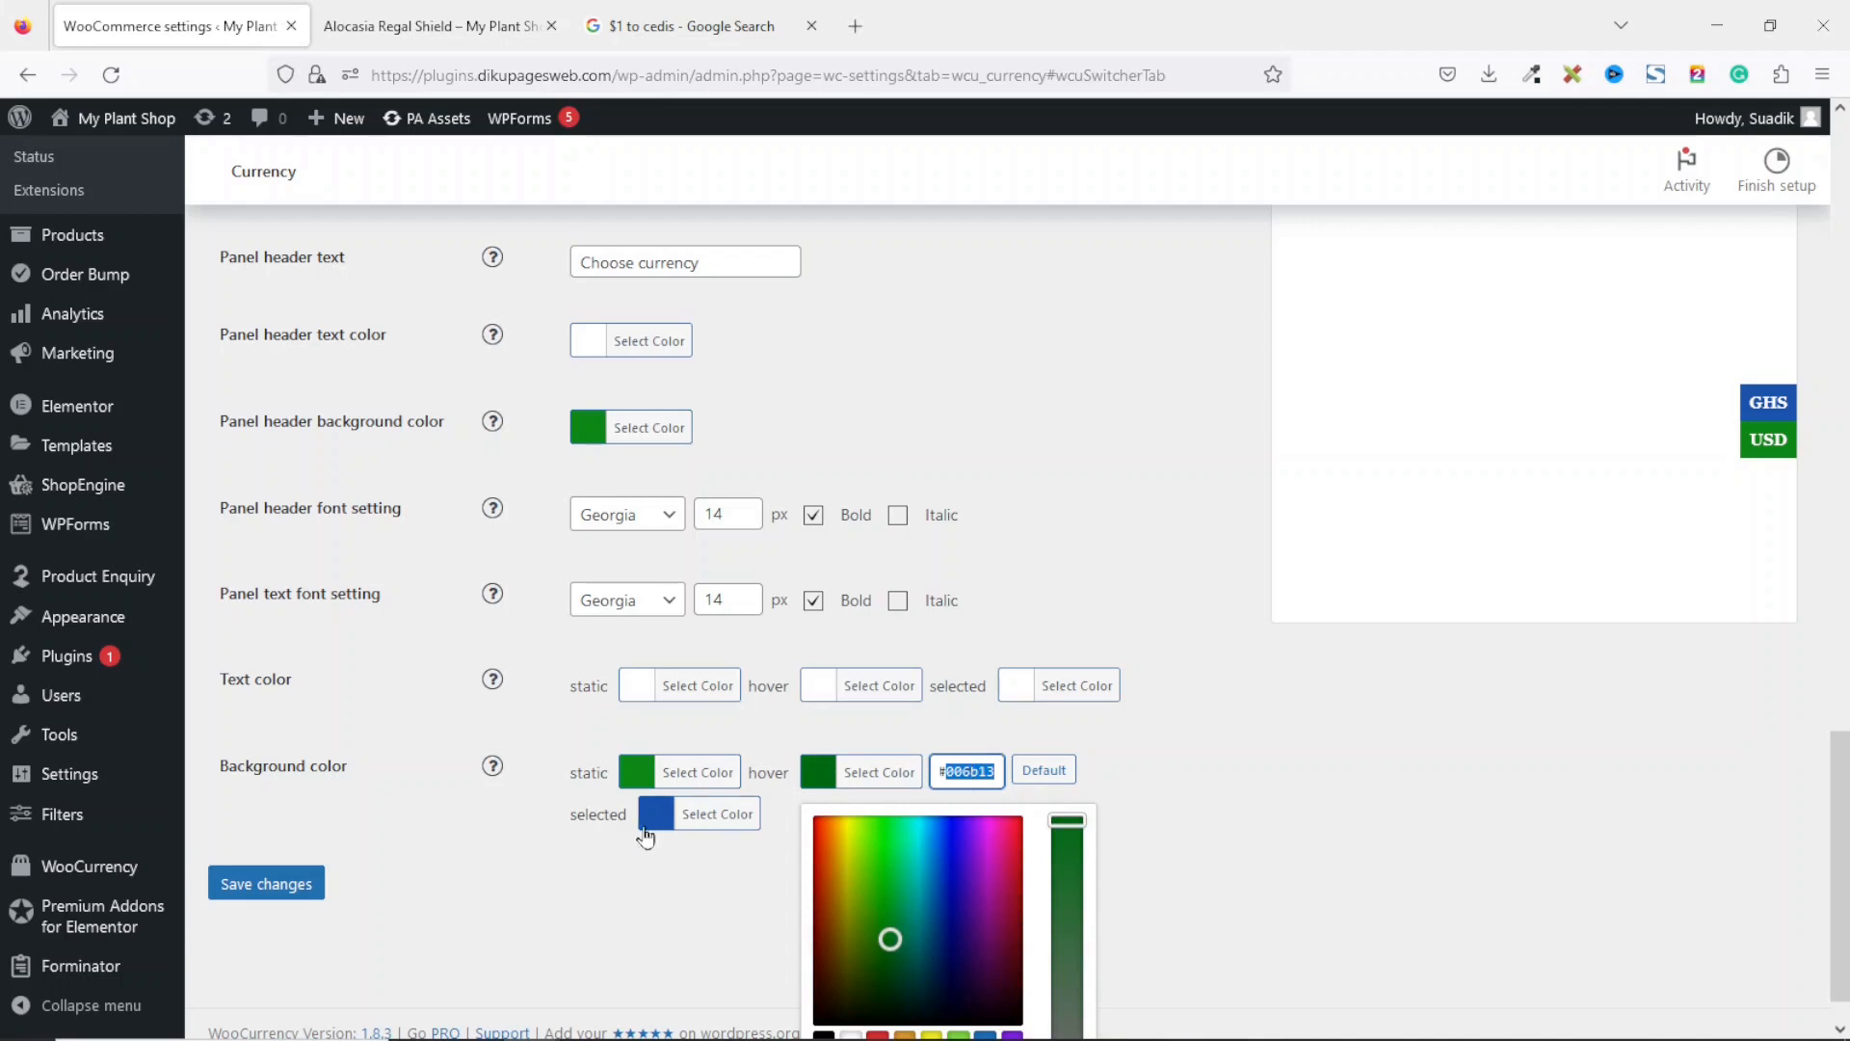
click(1201, 804)
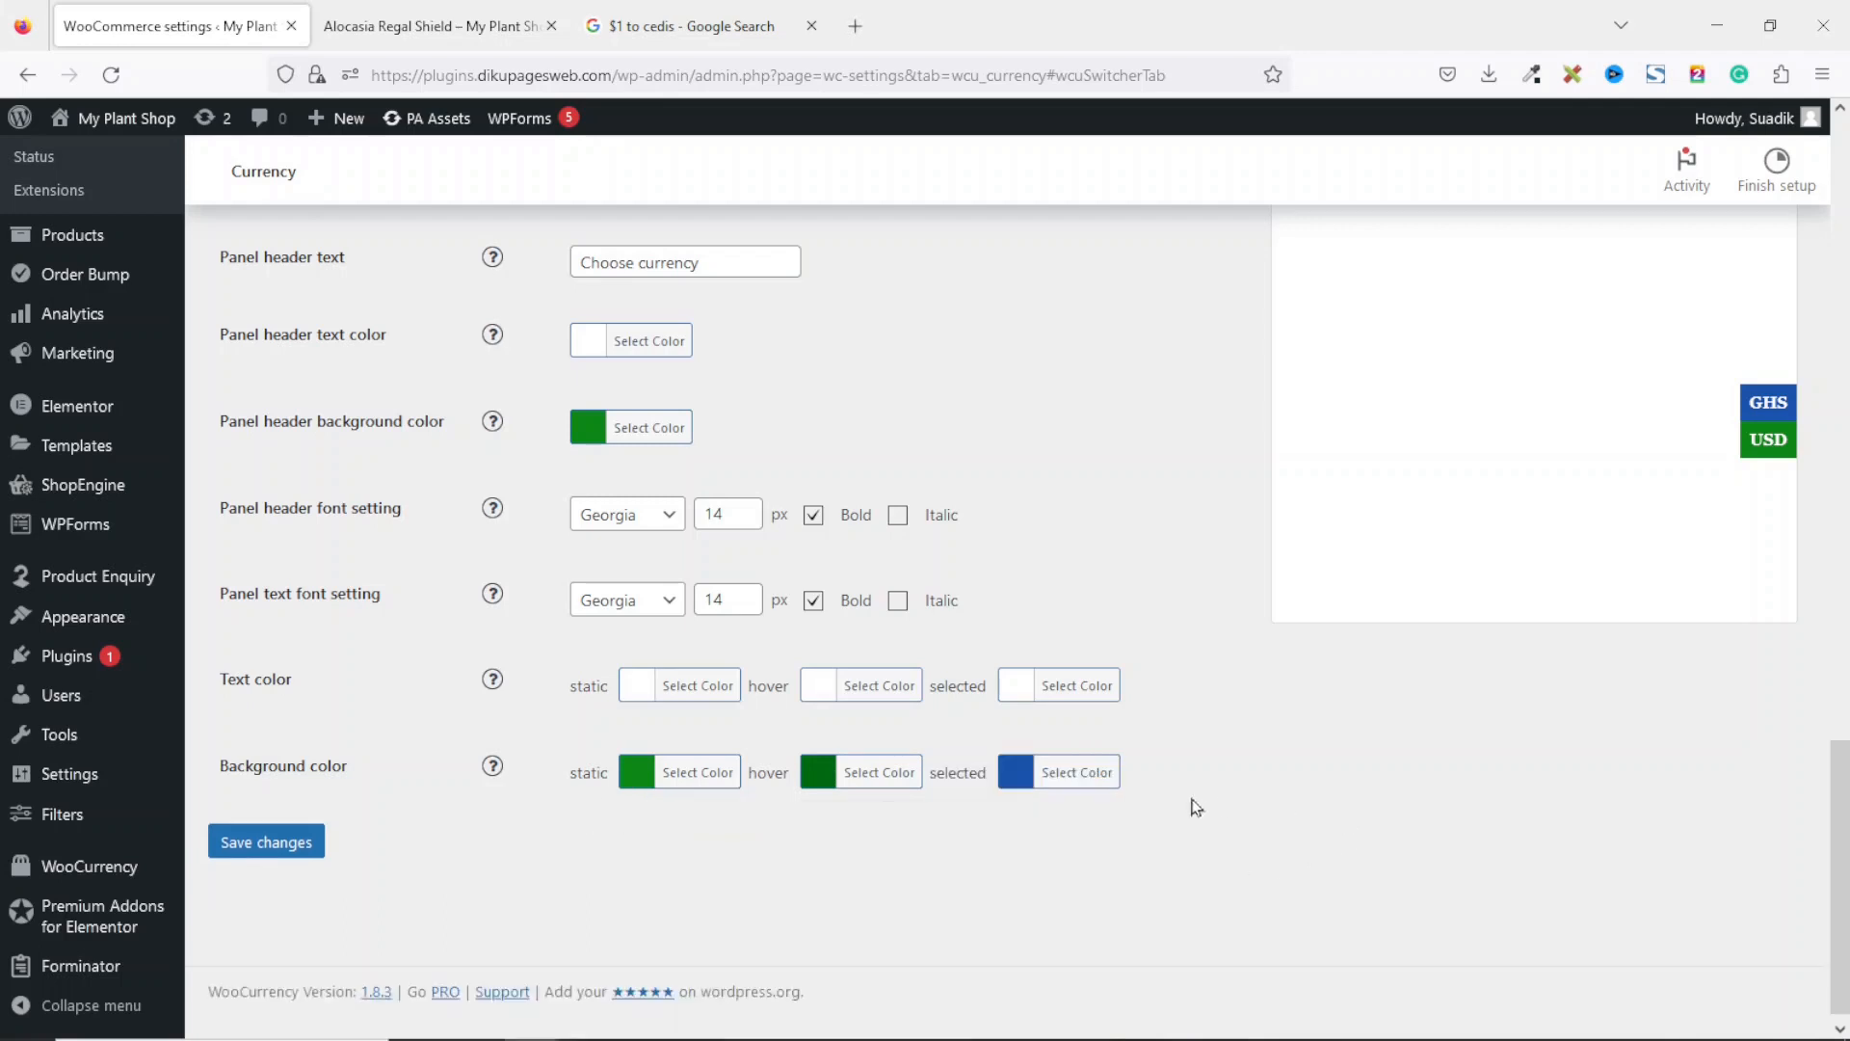
Step: Set the switcher's selected background color to the copied #006b13 and save the design changes
click(1075, 773)
double_click(809, 812)
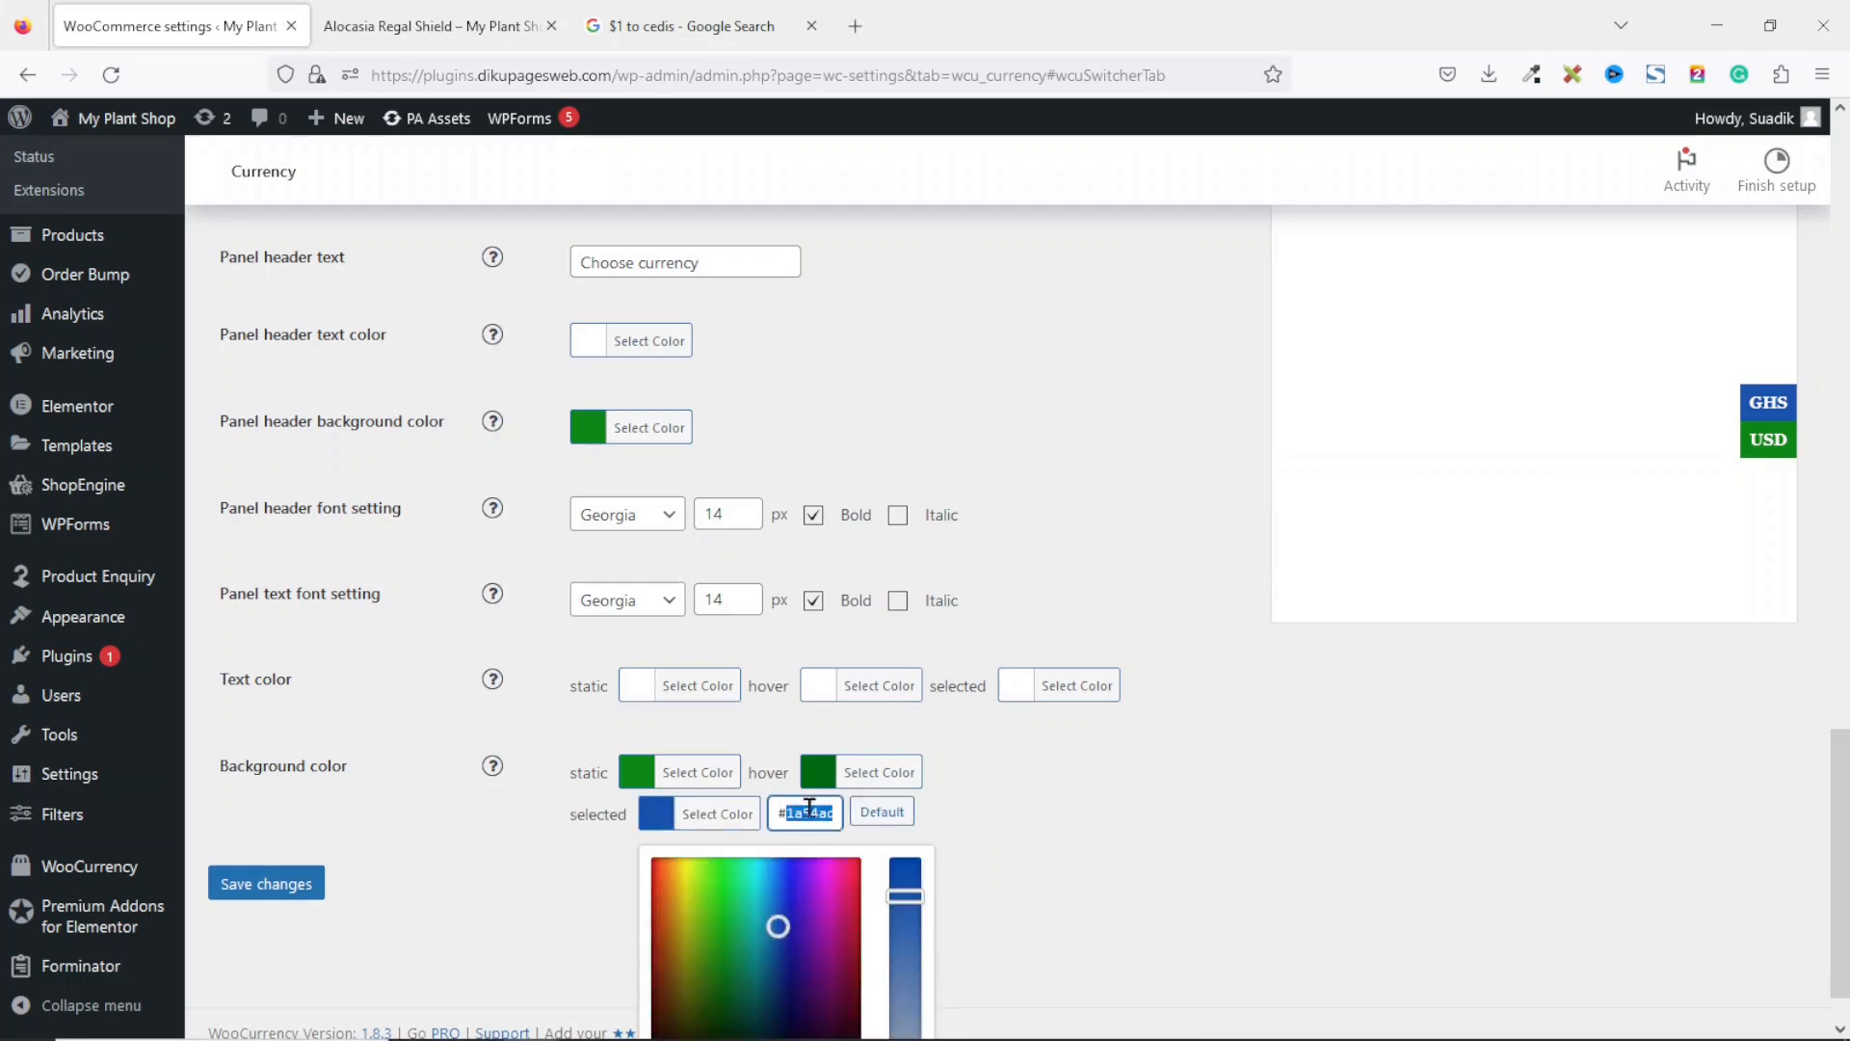
key(ctrl+v)
click(1107, 858)
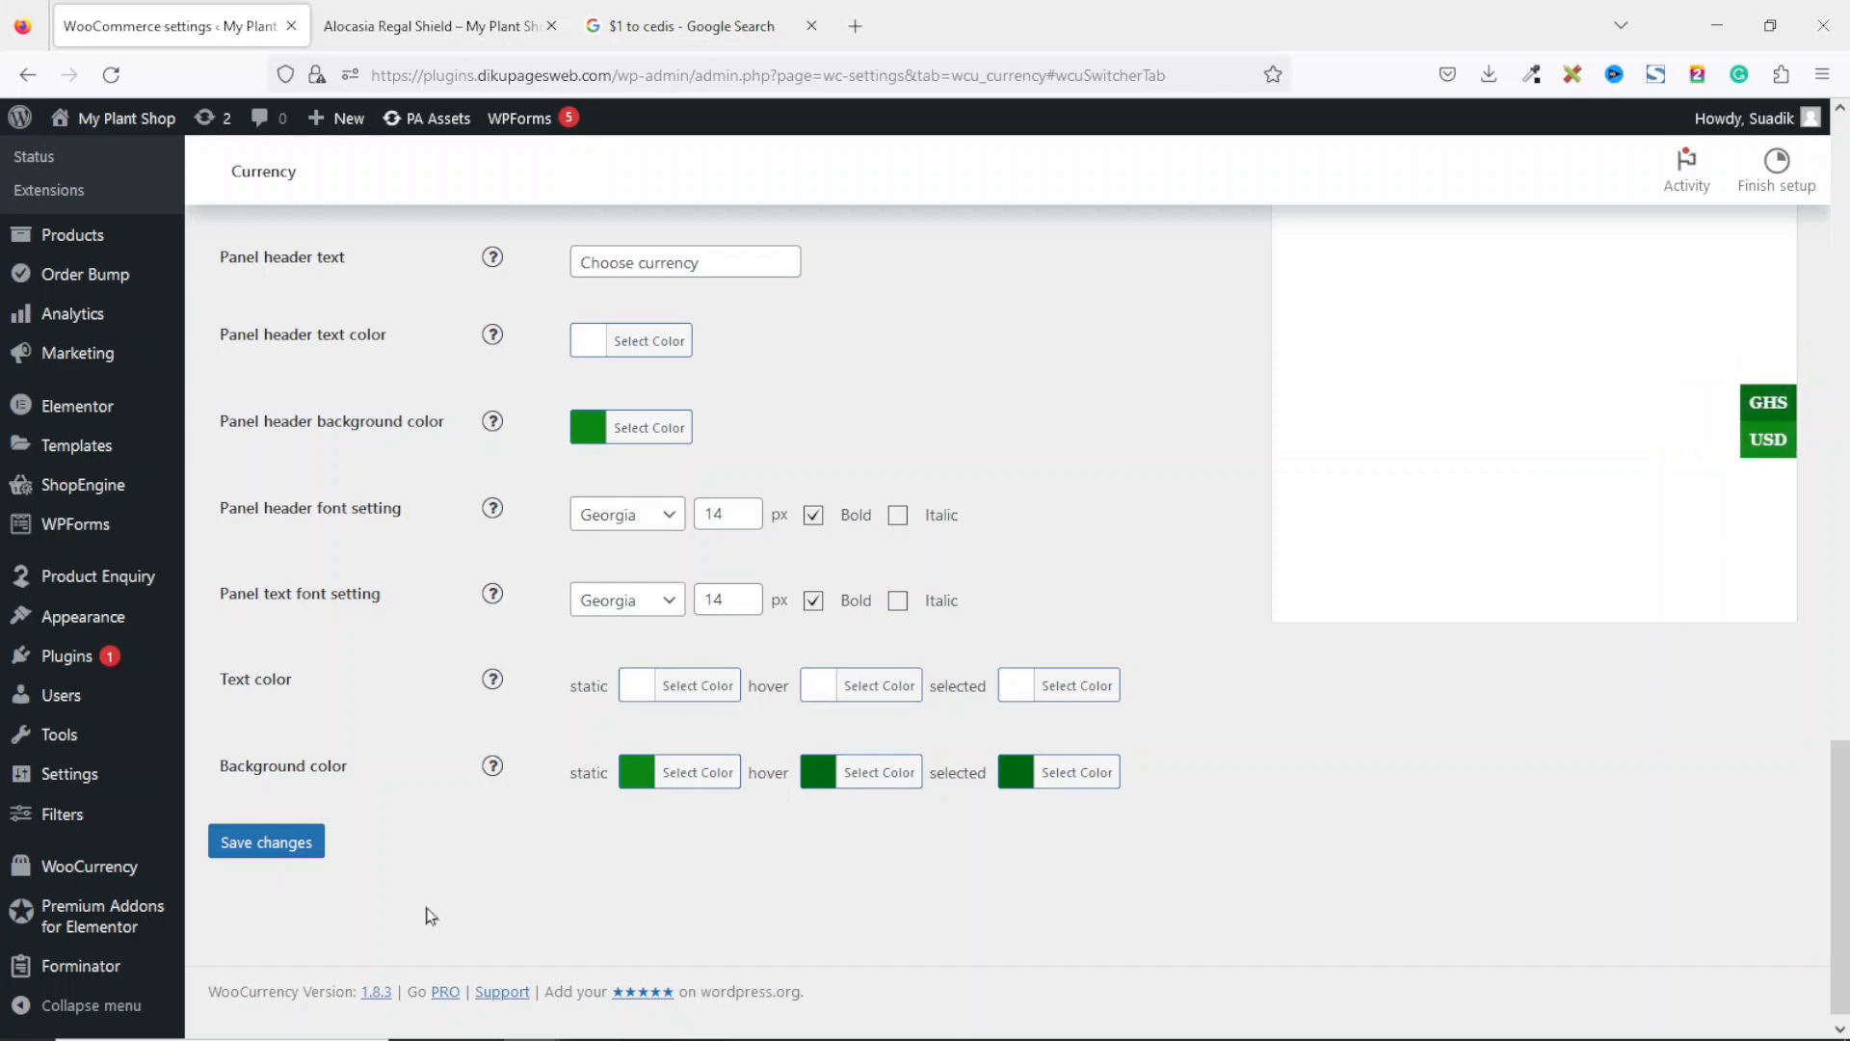
click(285, 846)
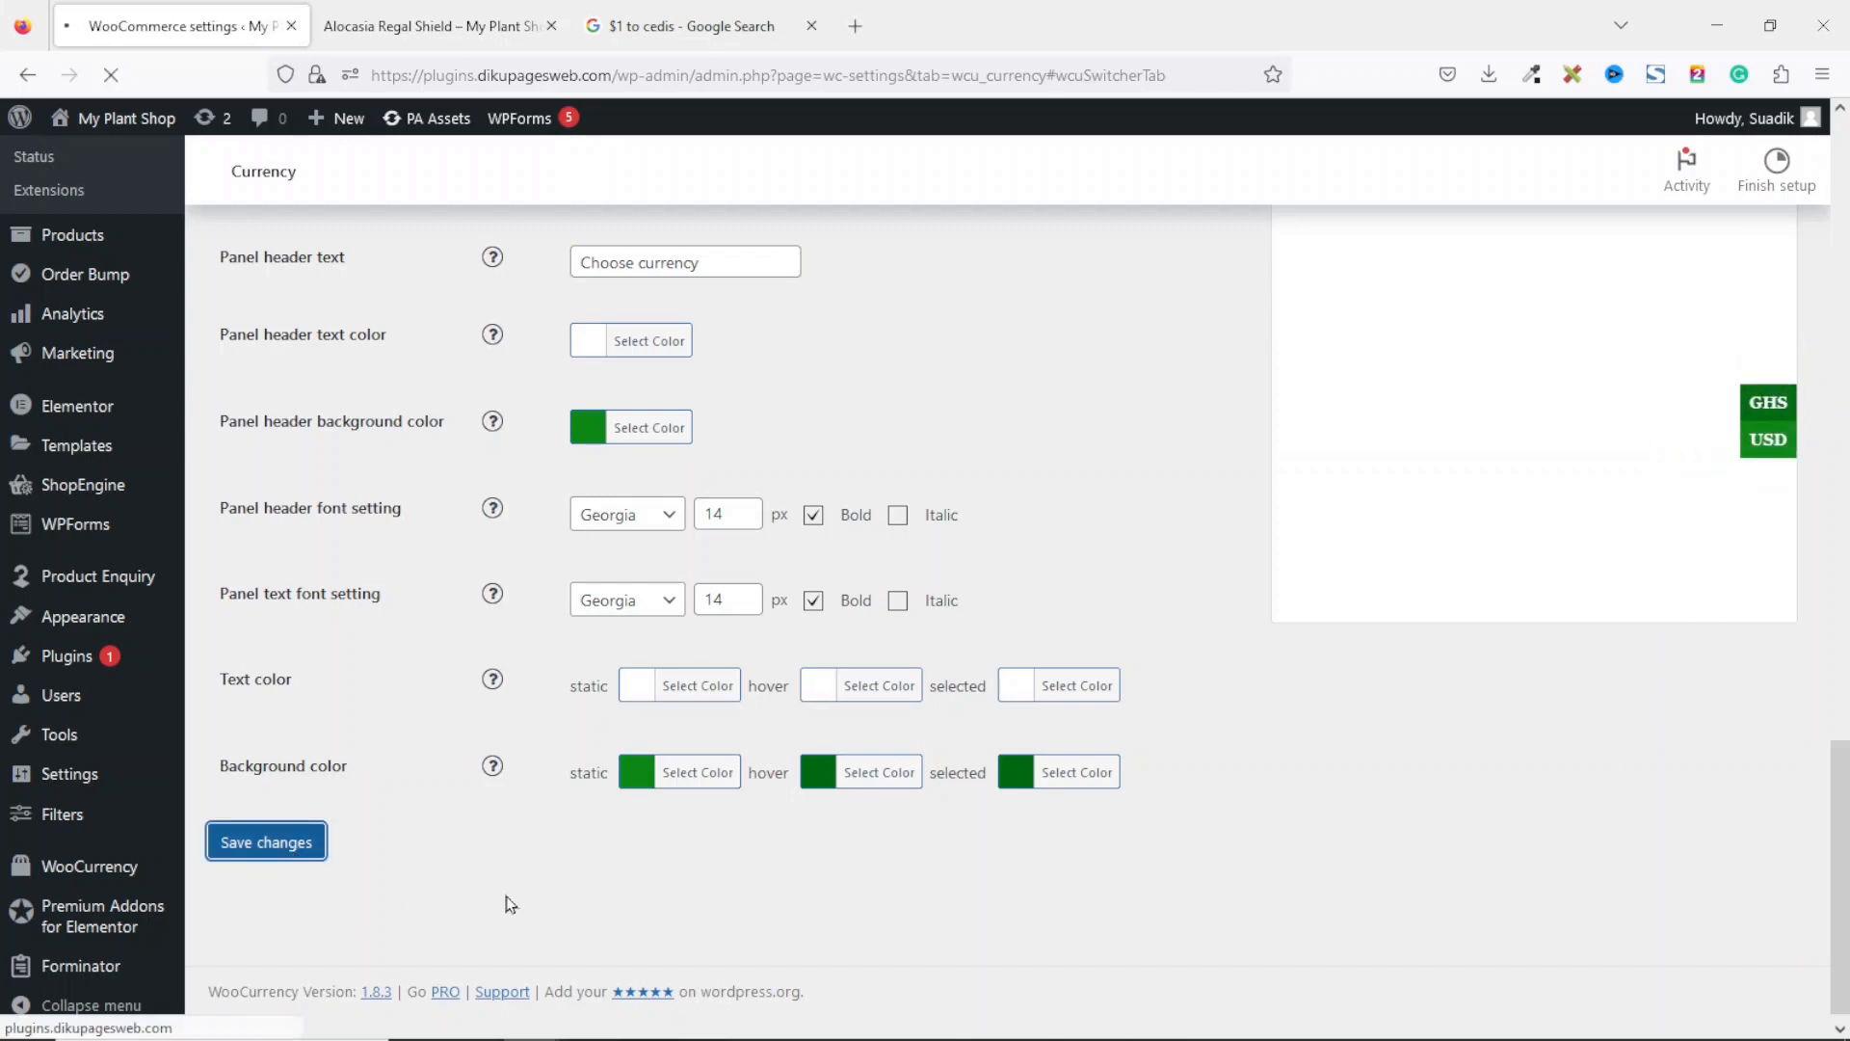
Step: Reload the storefront product page to check the restyled switcher, and look for it on the About and FAQs pages
click(447, 23)
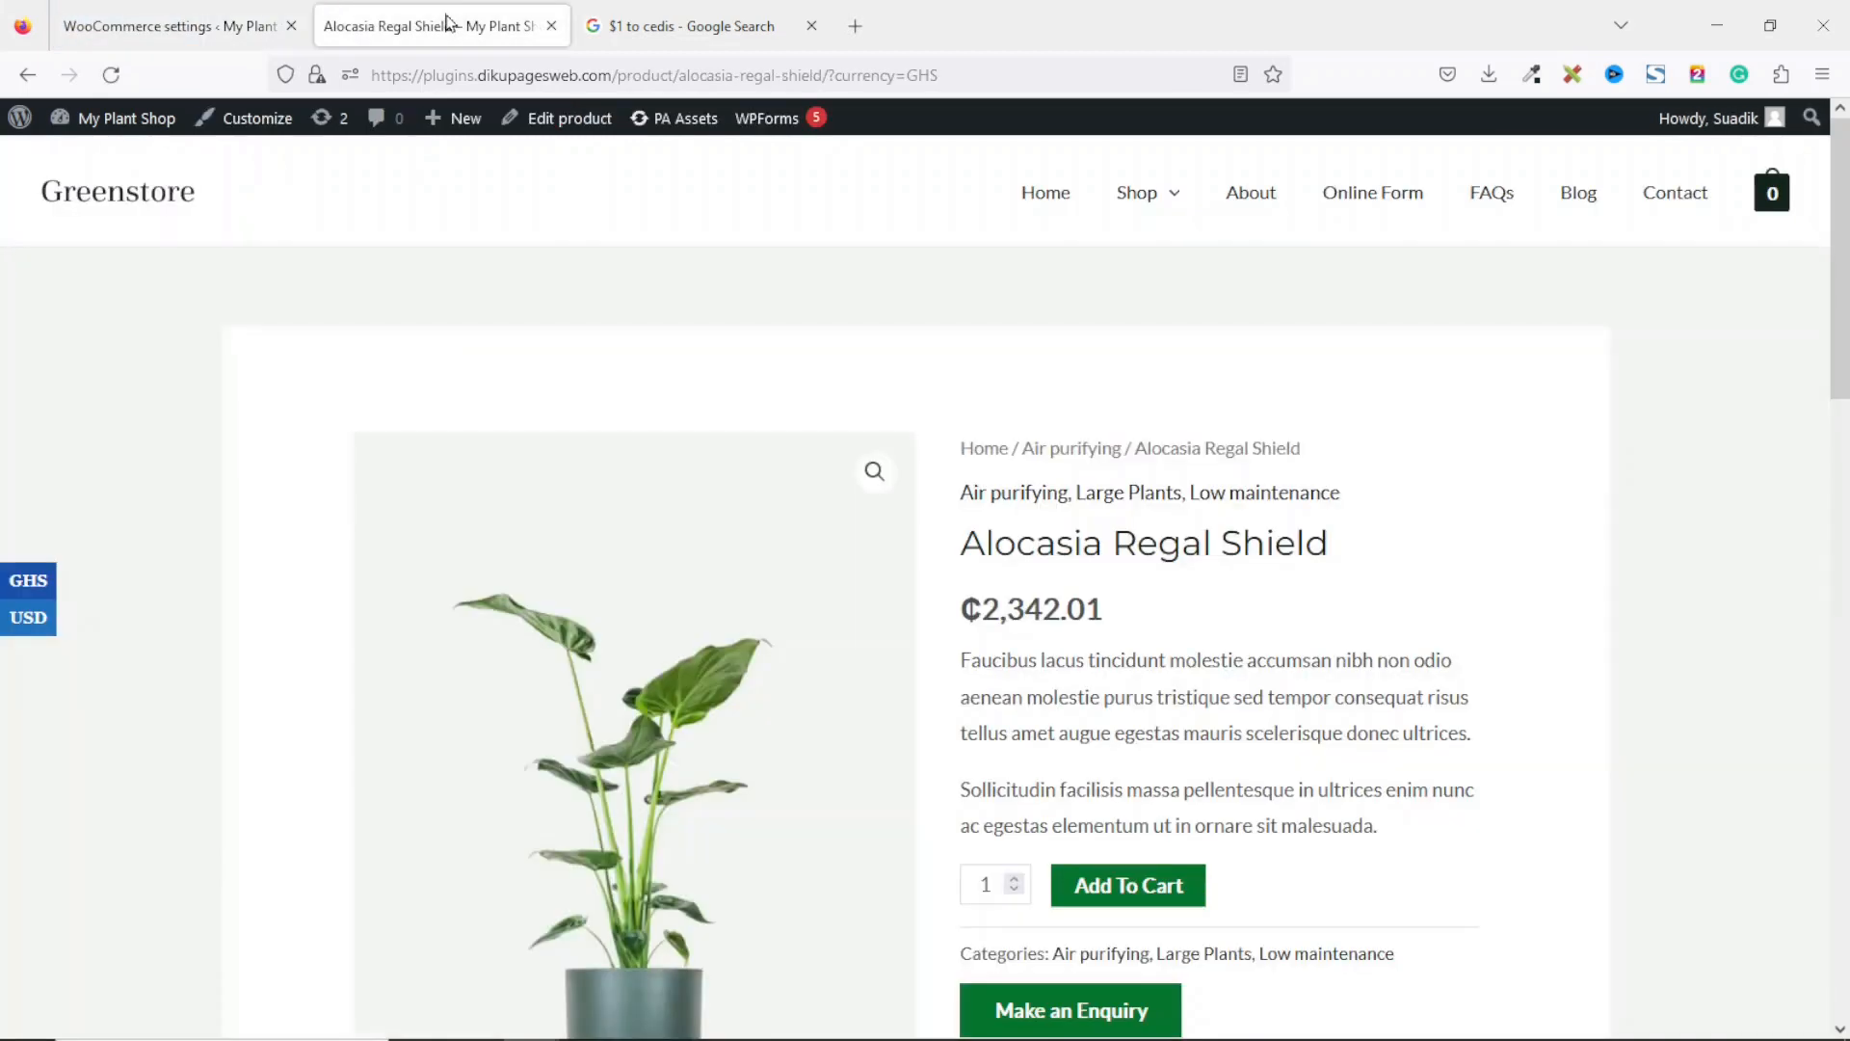
click(114, 76)
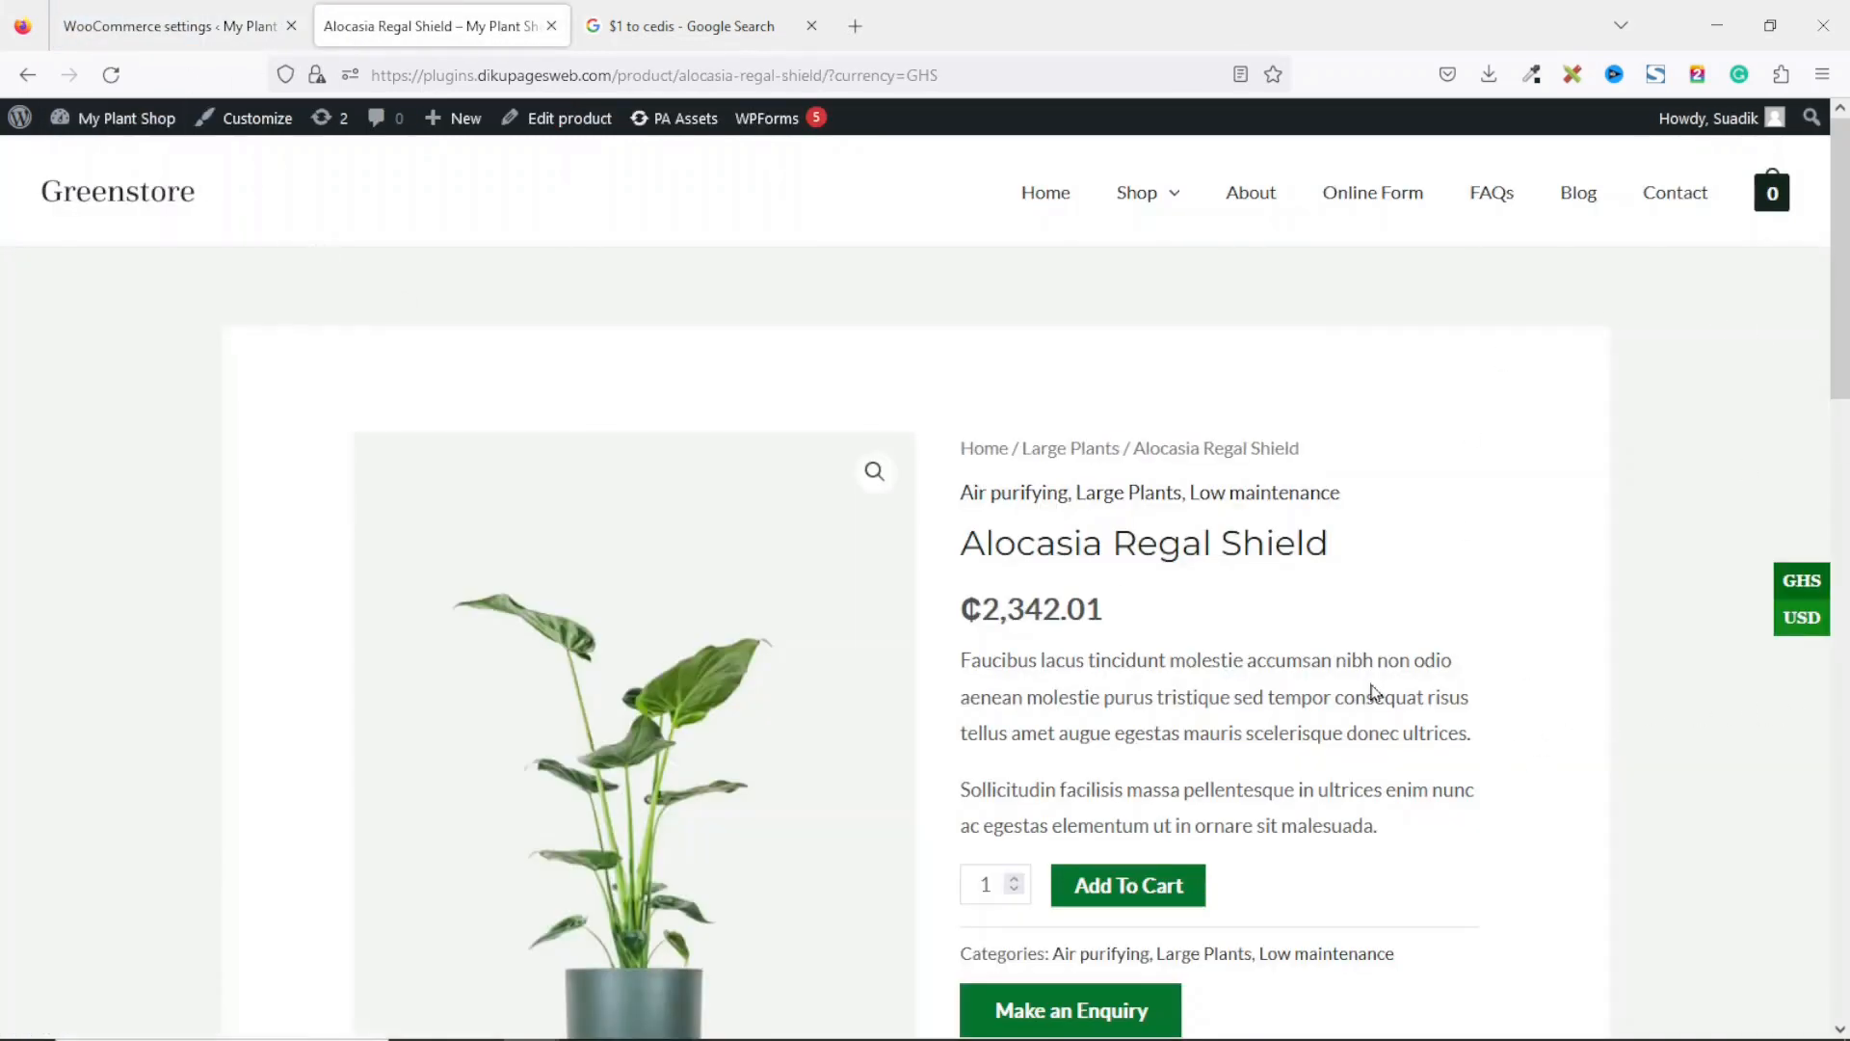
mouse_move(1800, 618)
mouse_move(1798, 593)
click(1249, 191)
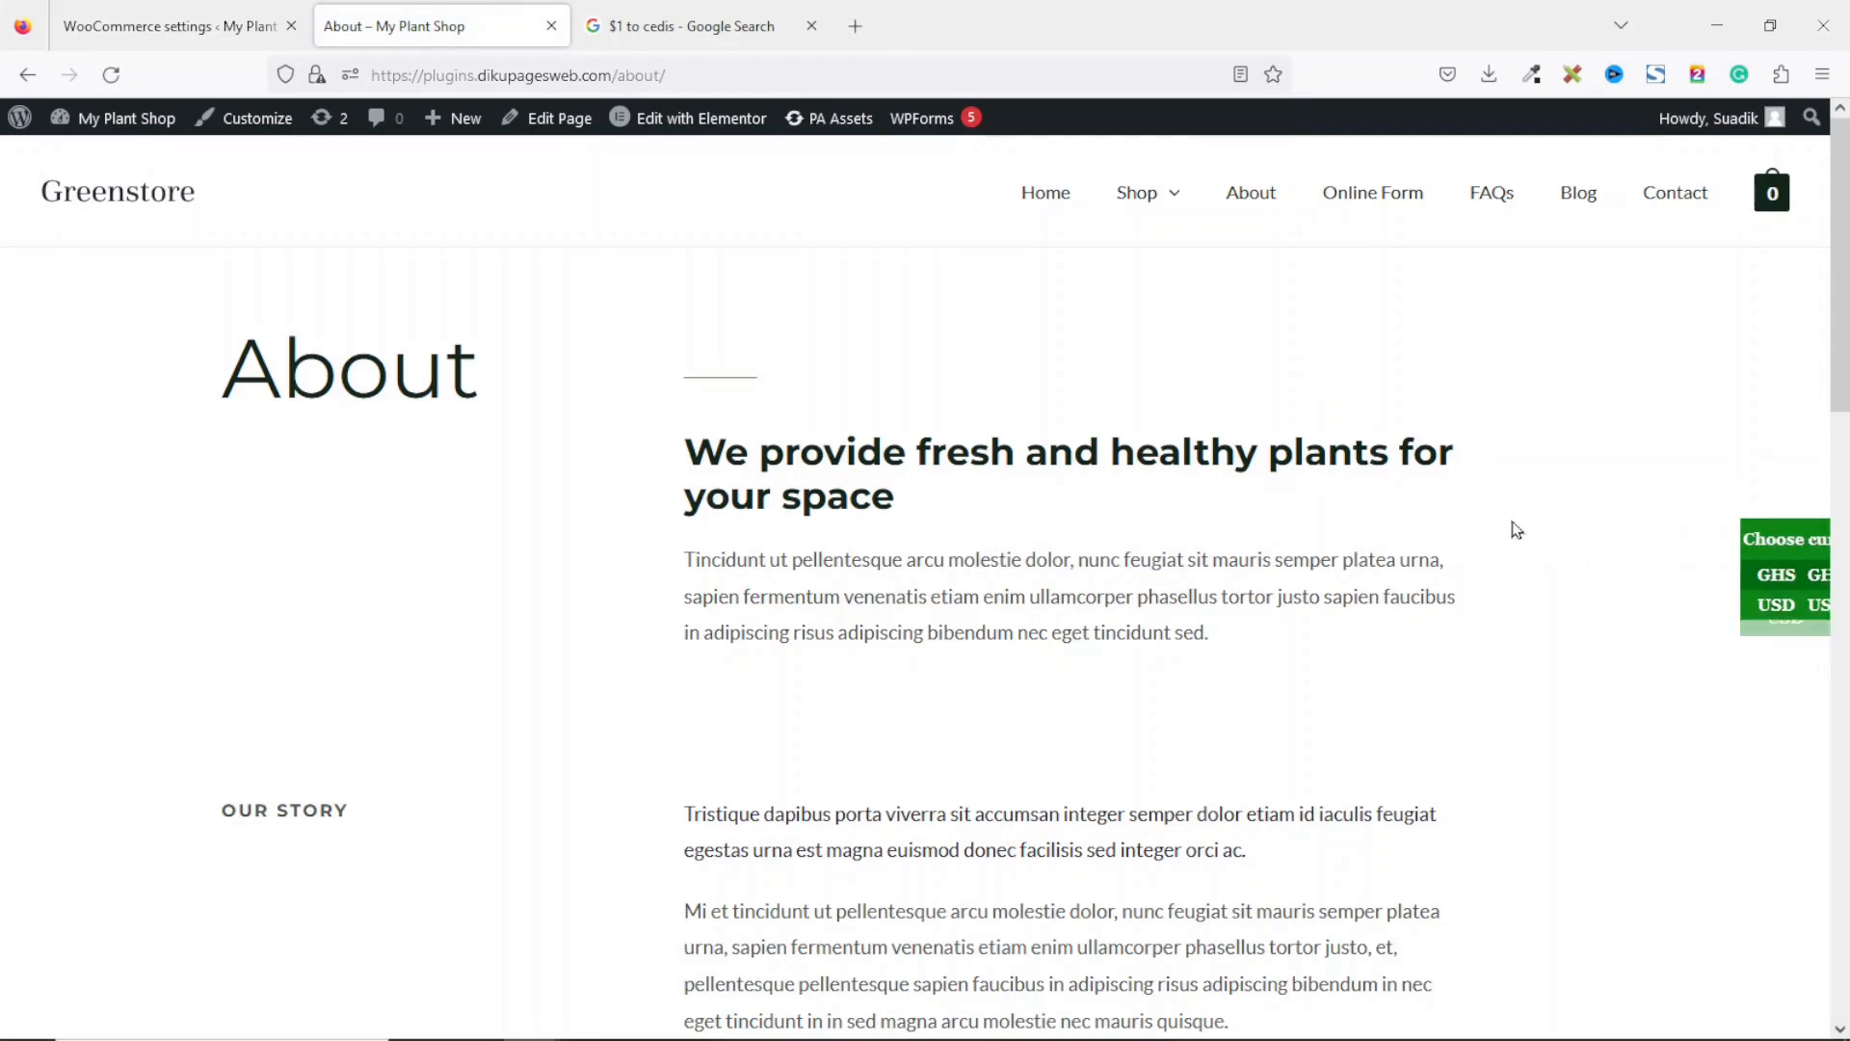
click(1481, 195)
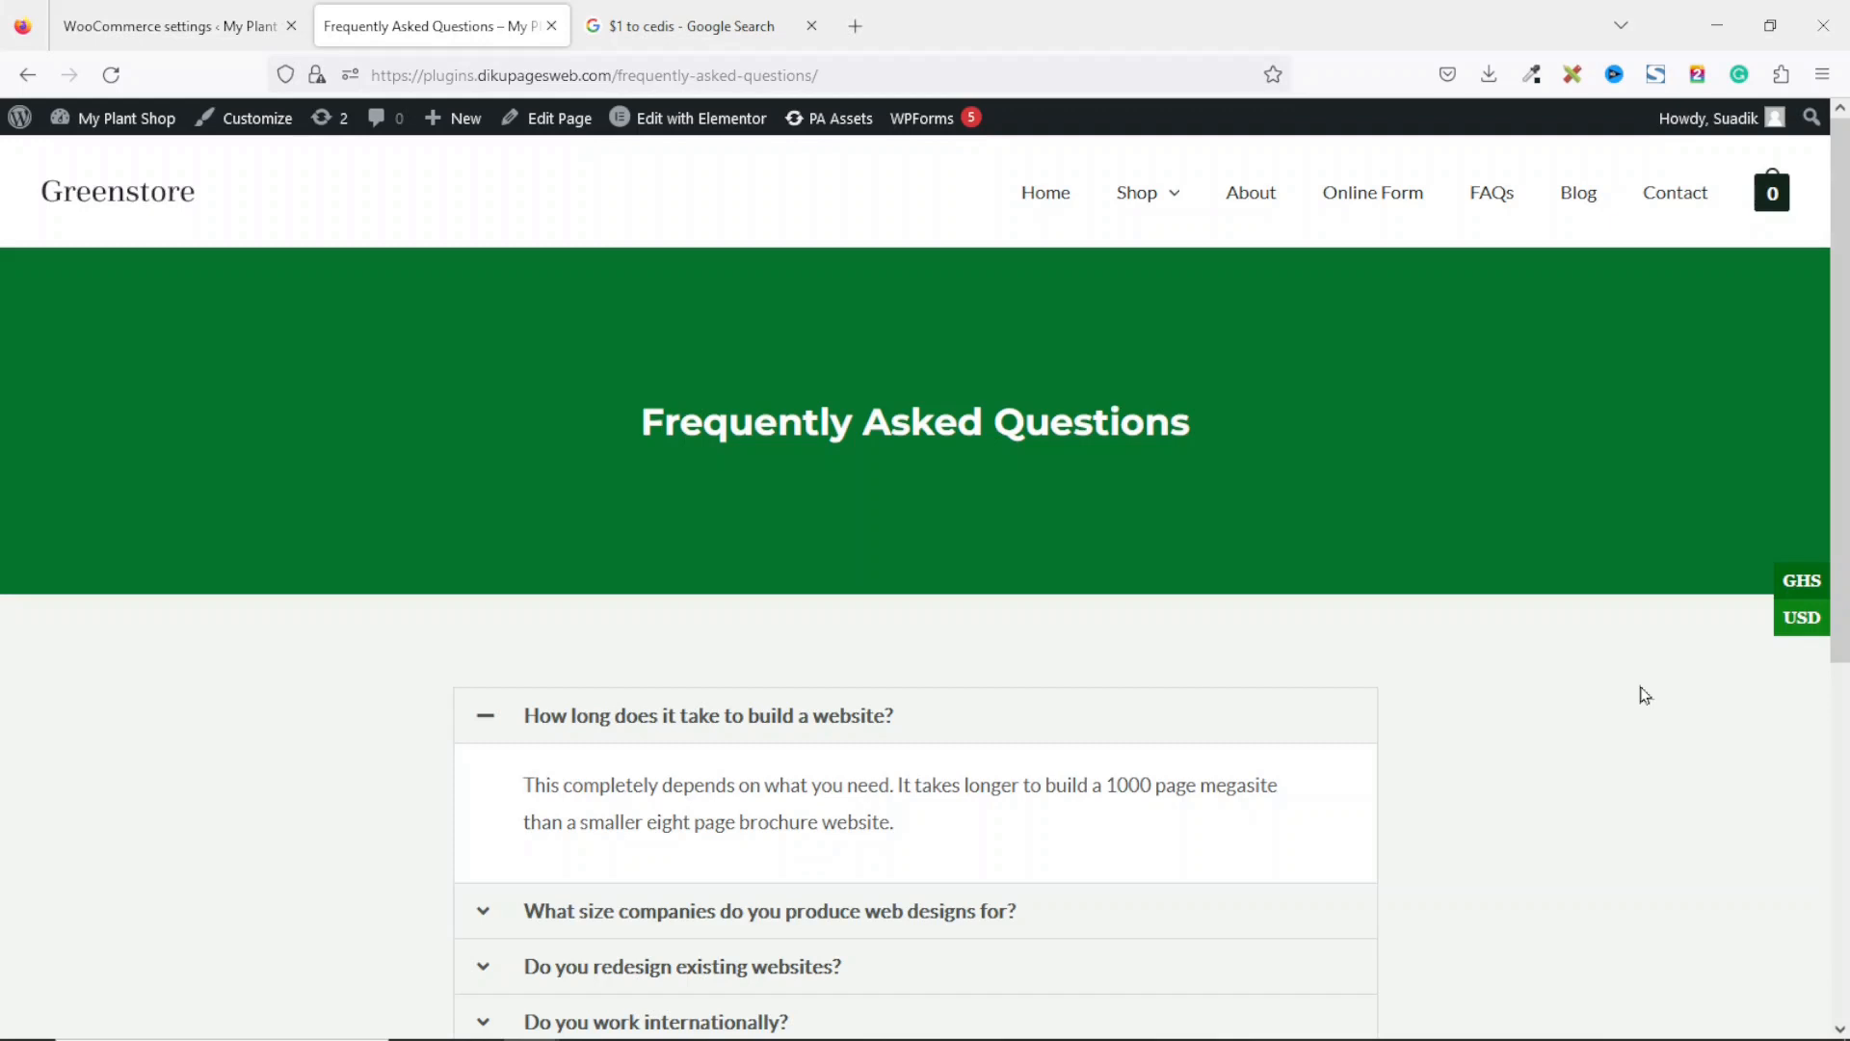
Step: Open the frontend switcher's display rules in the WooCommerce settings and review the Show on and Display everywhere options
click(217, 17)
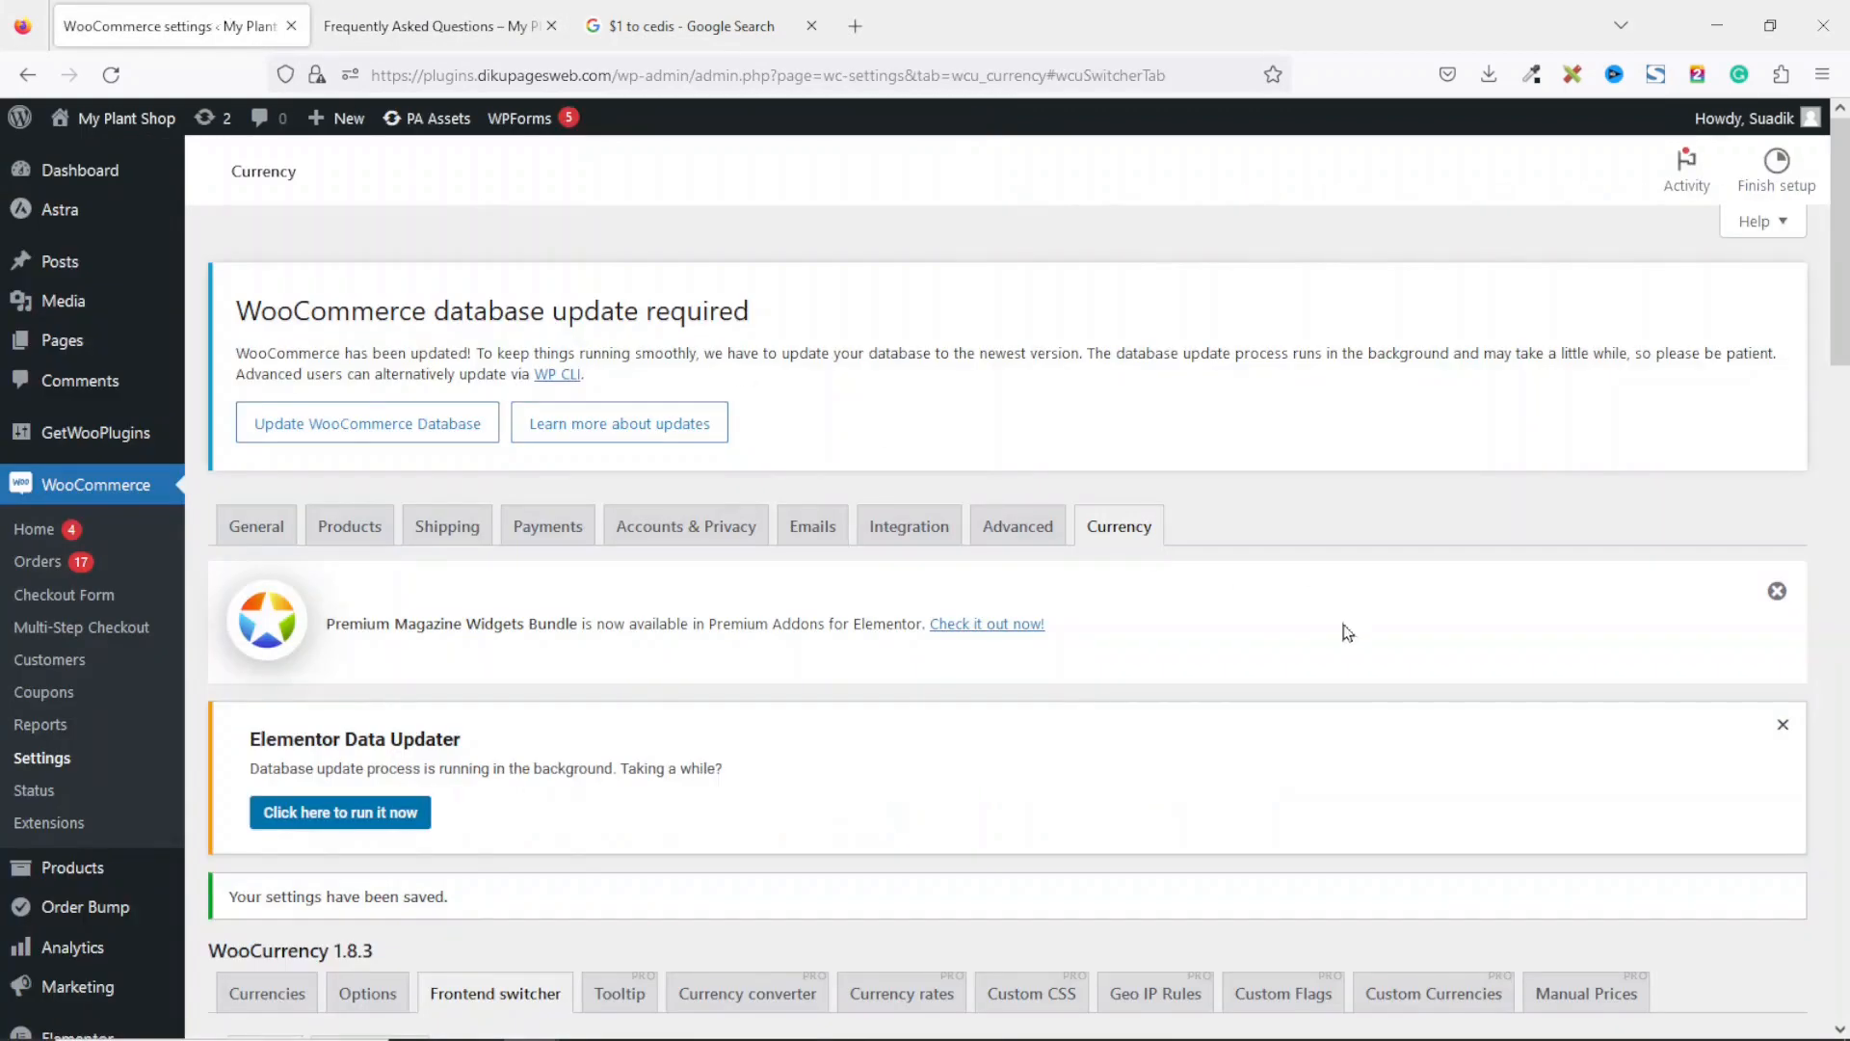
scroll(1341, 633, down, 2)
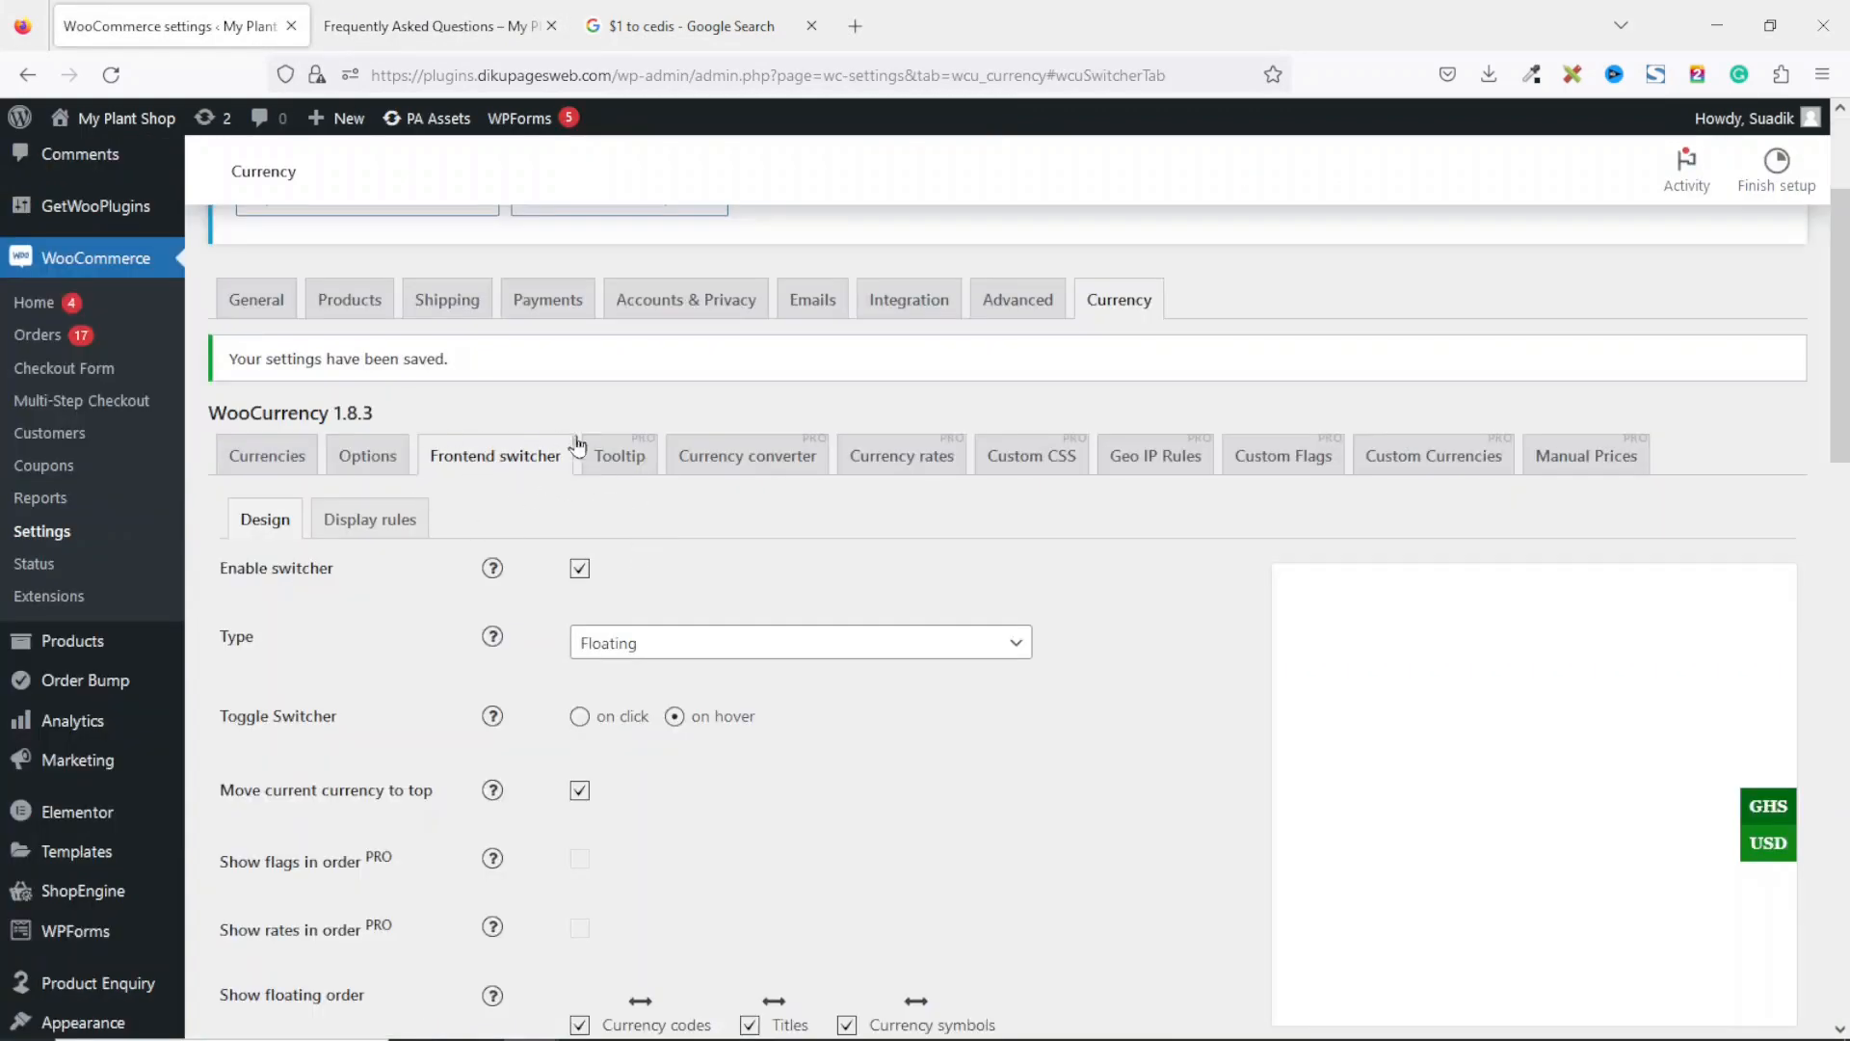
click(376, 537)
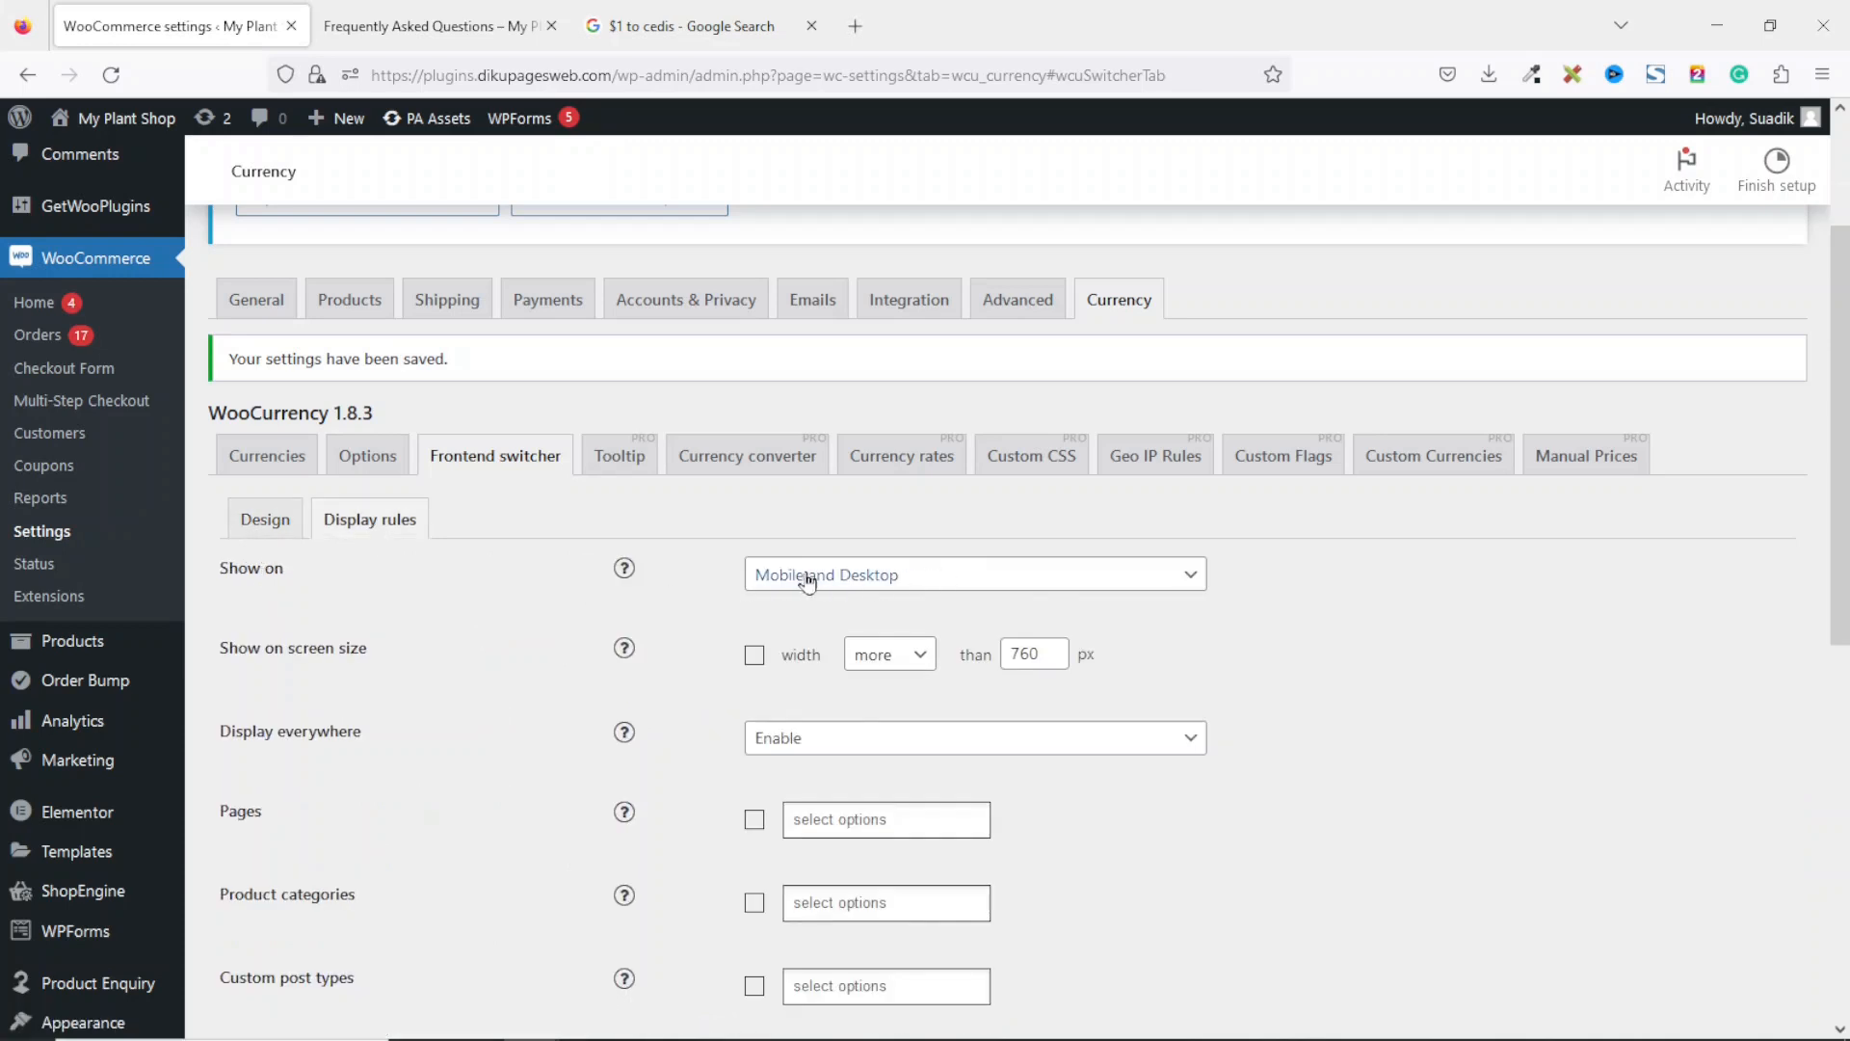
click(918, 577)
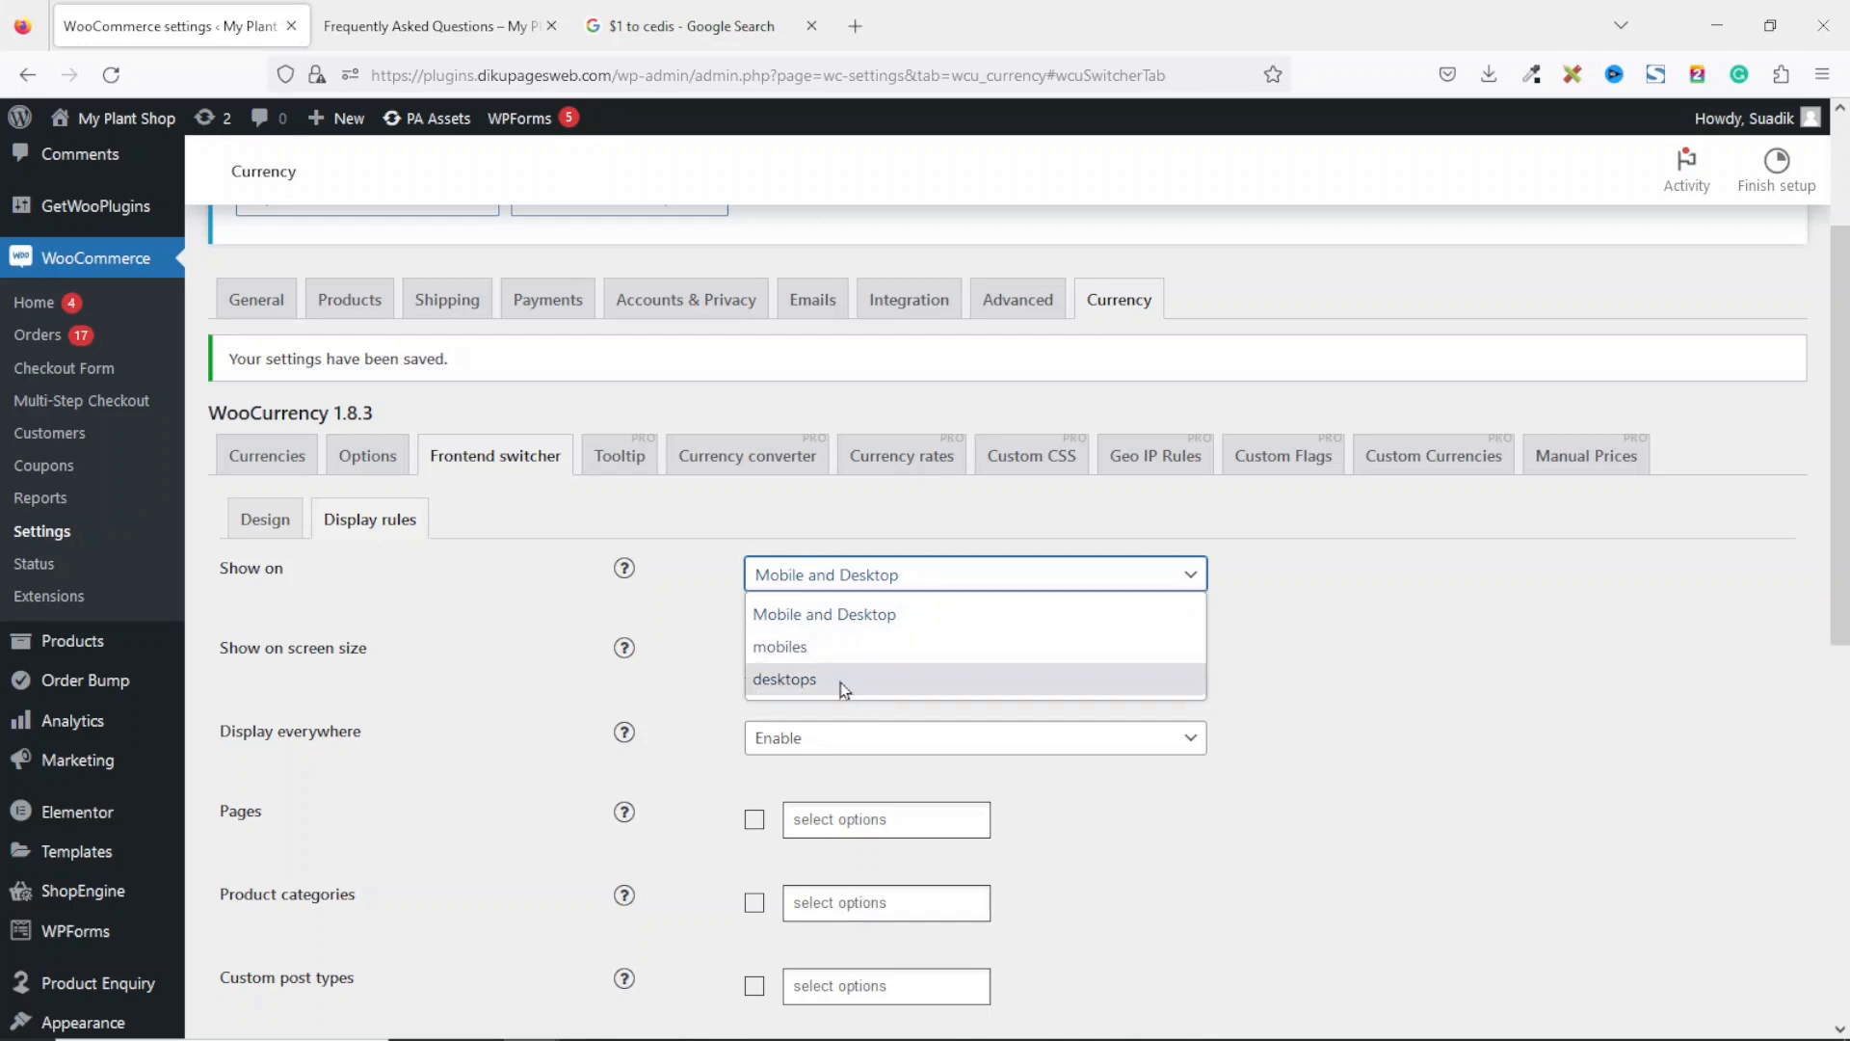
click(833, 621)
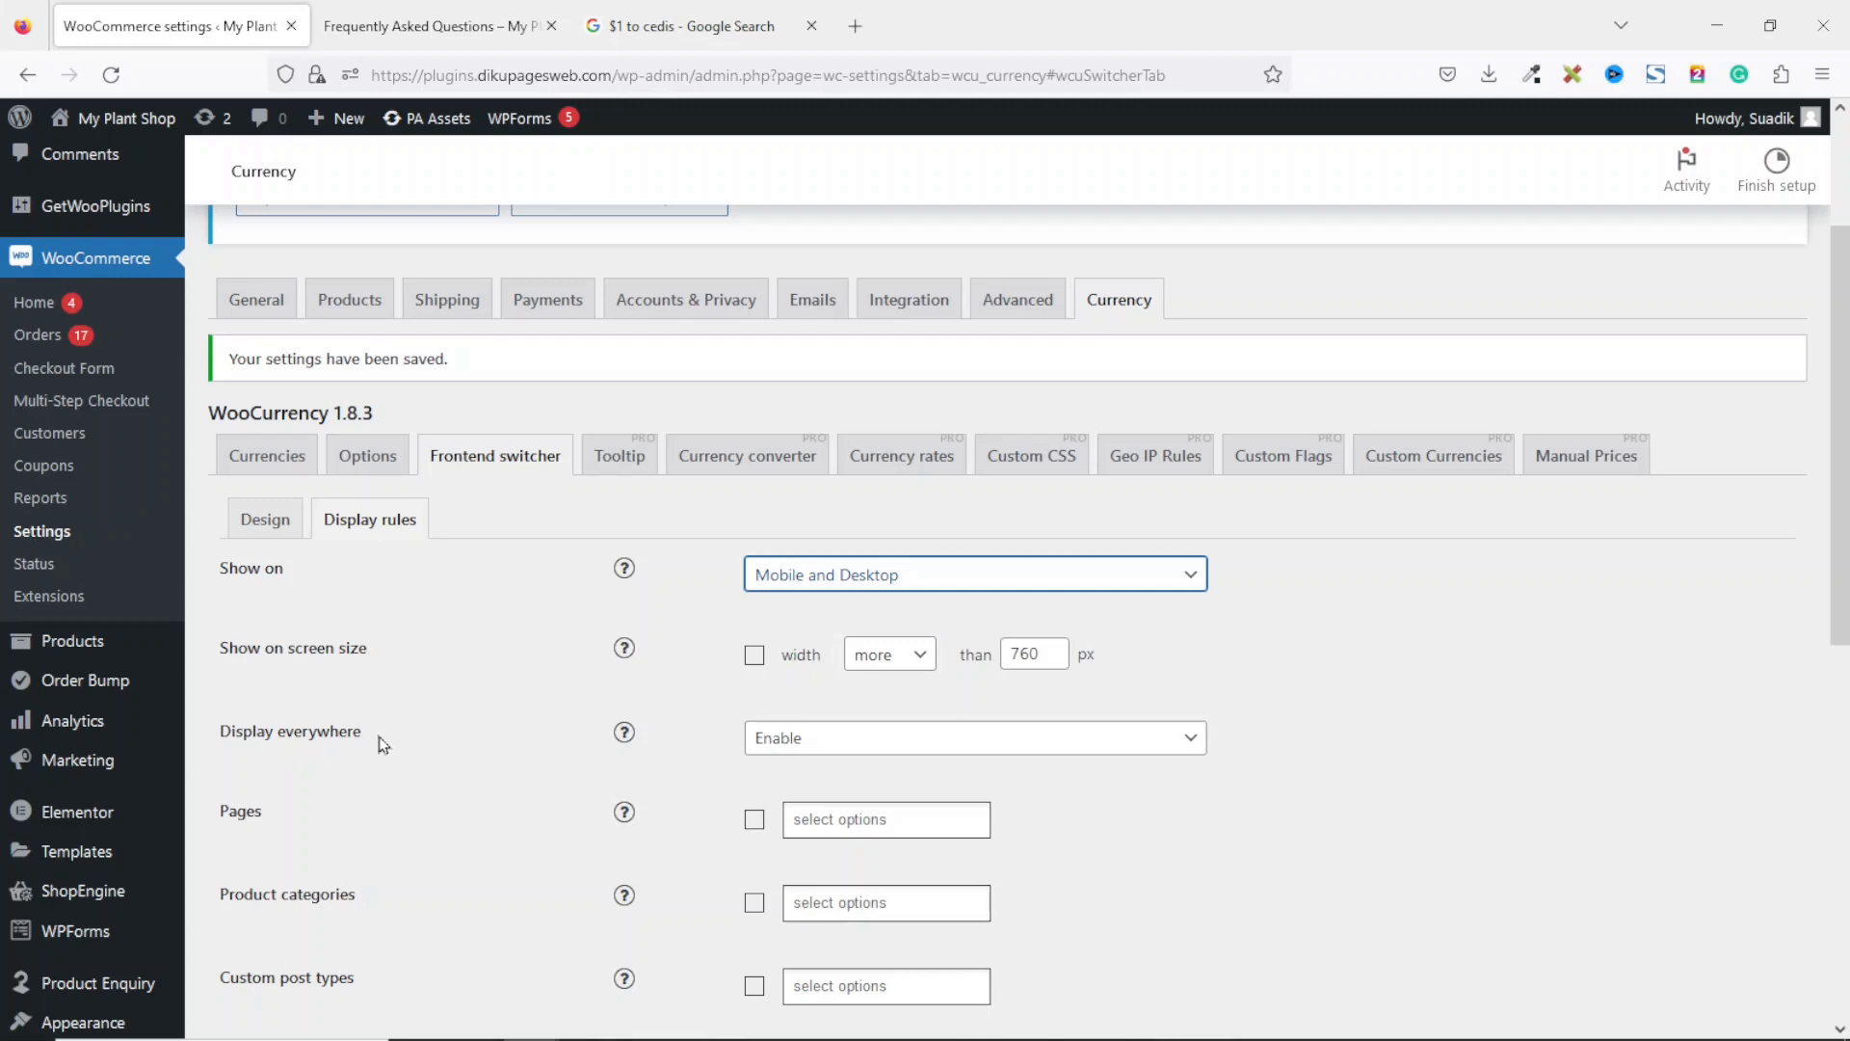
click(889, 740)
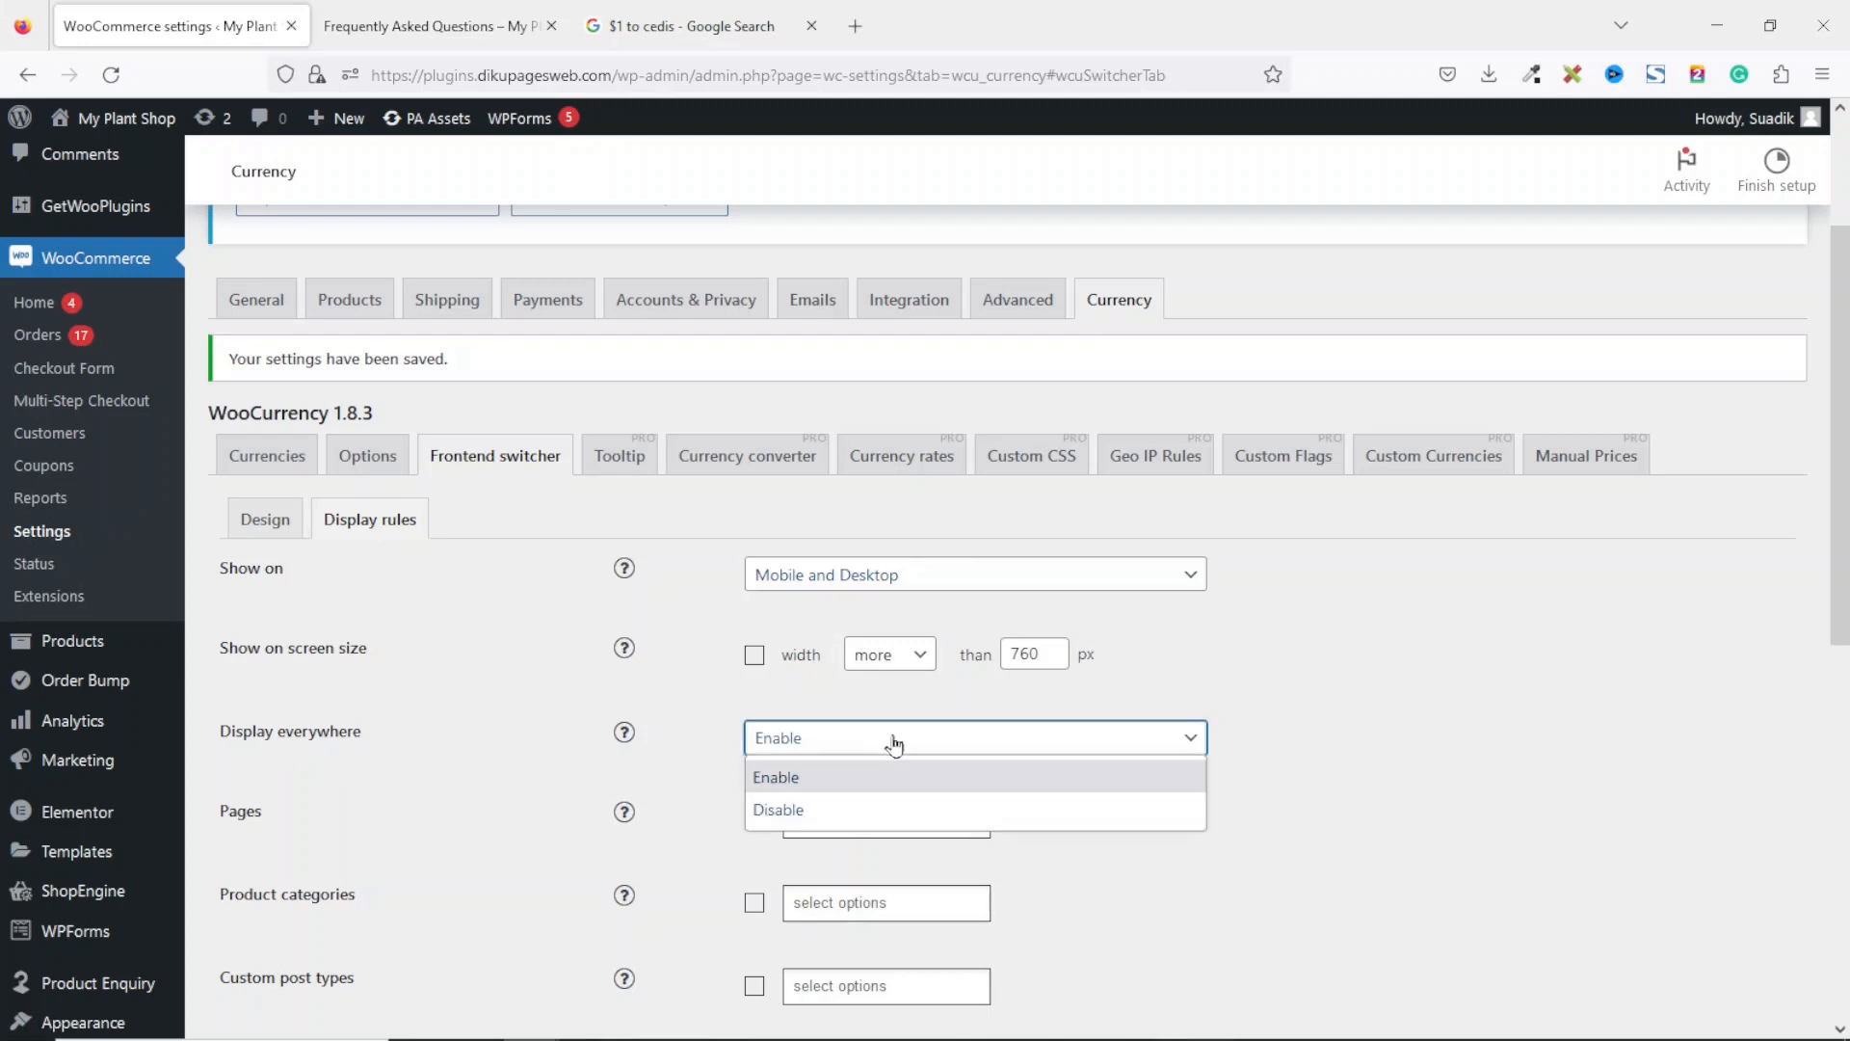
click(824, 785)
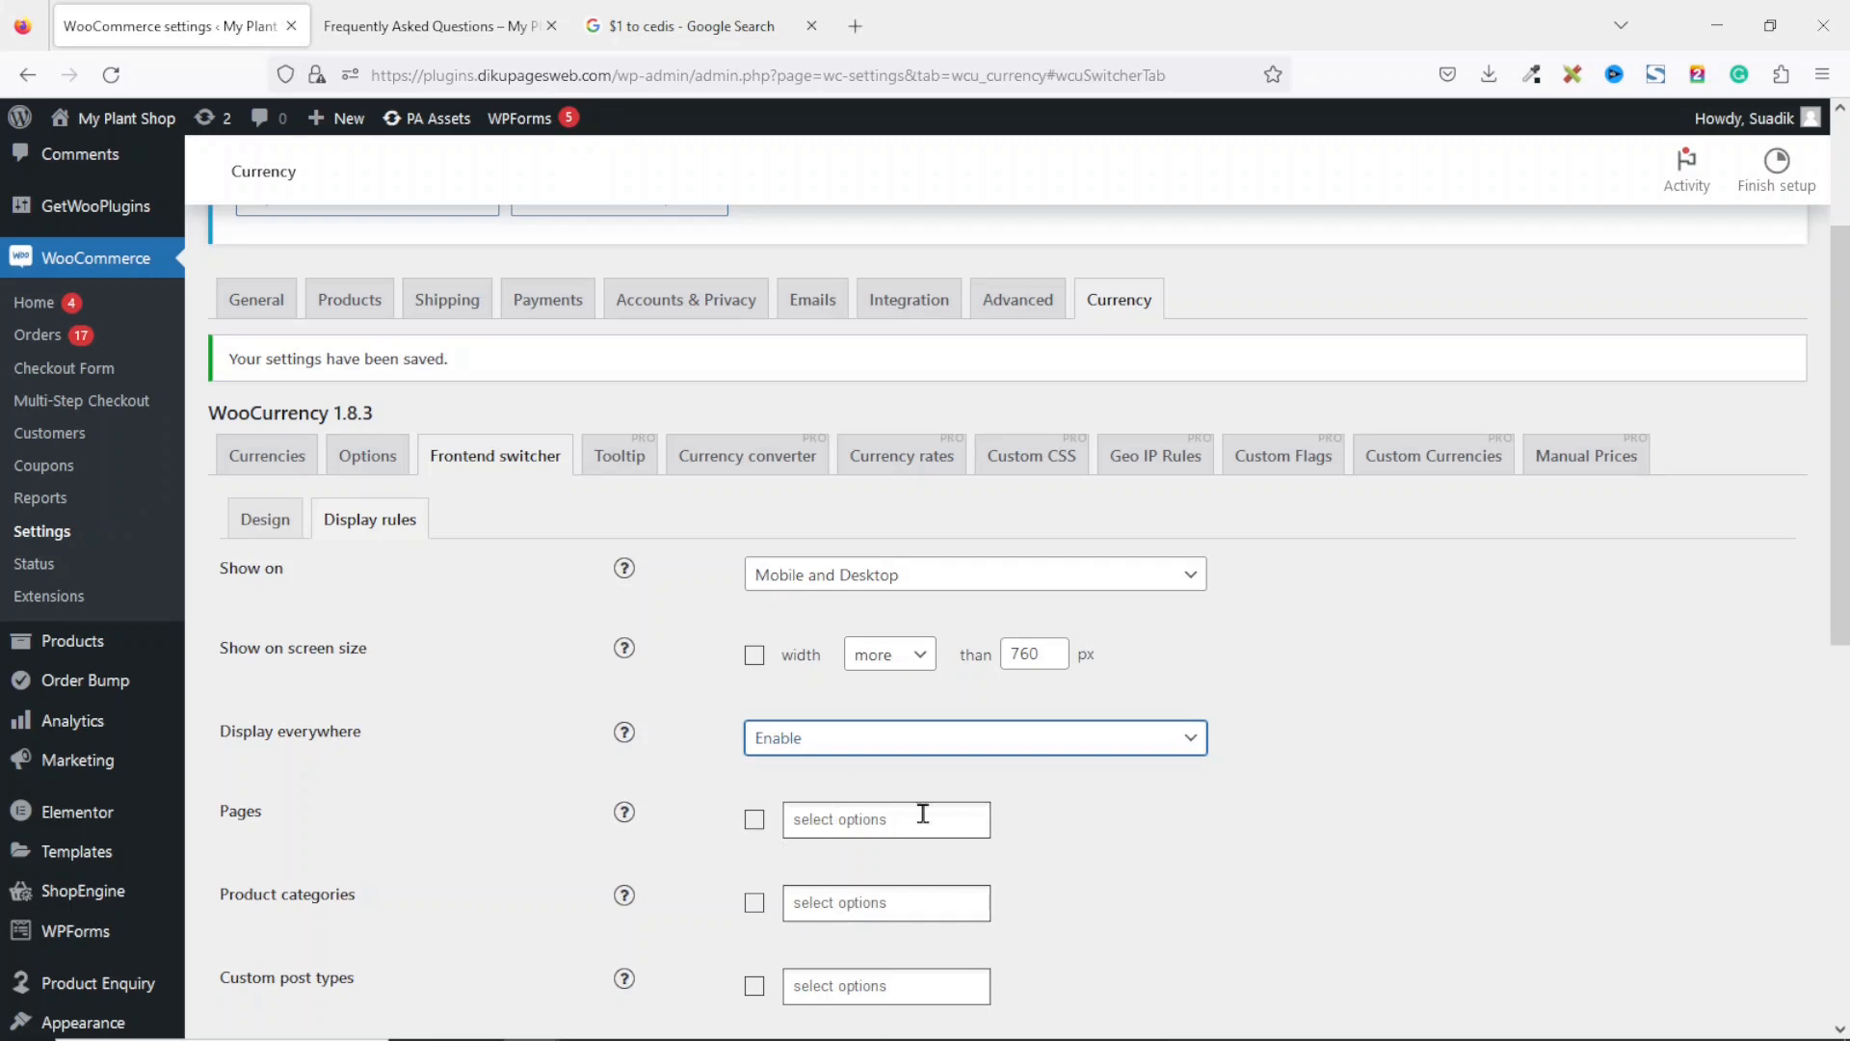
Step: Enable the Pages display rule, browse its list of pages, and set Display everywhere to Disable
click(756, 821)
click(858, 822)
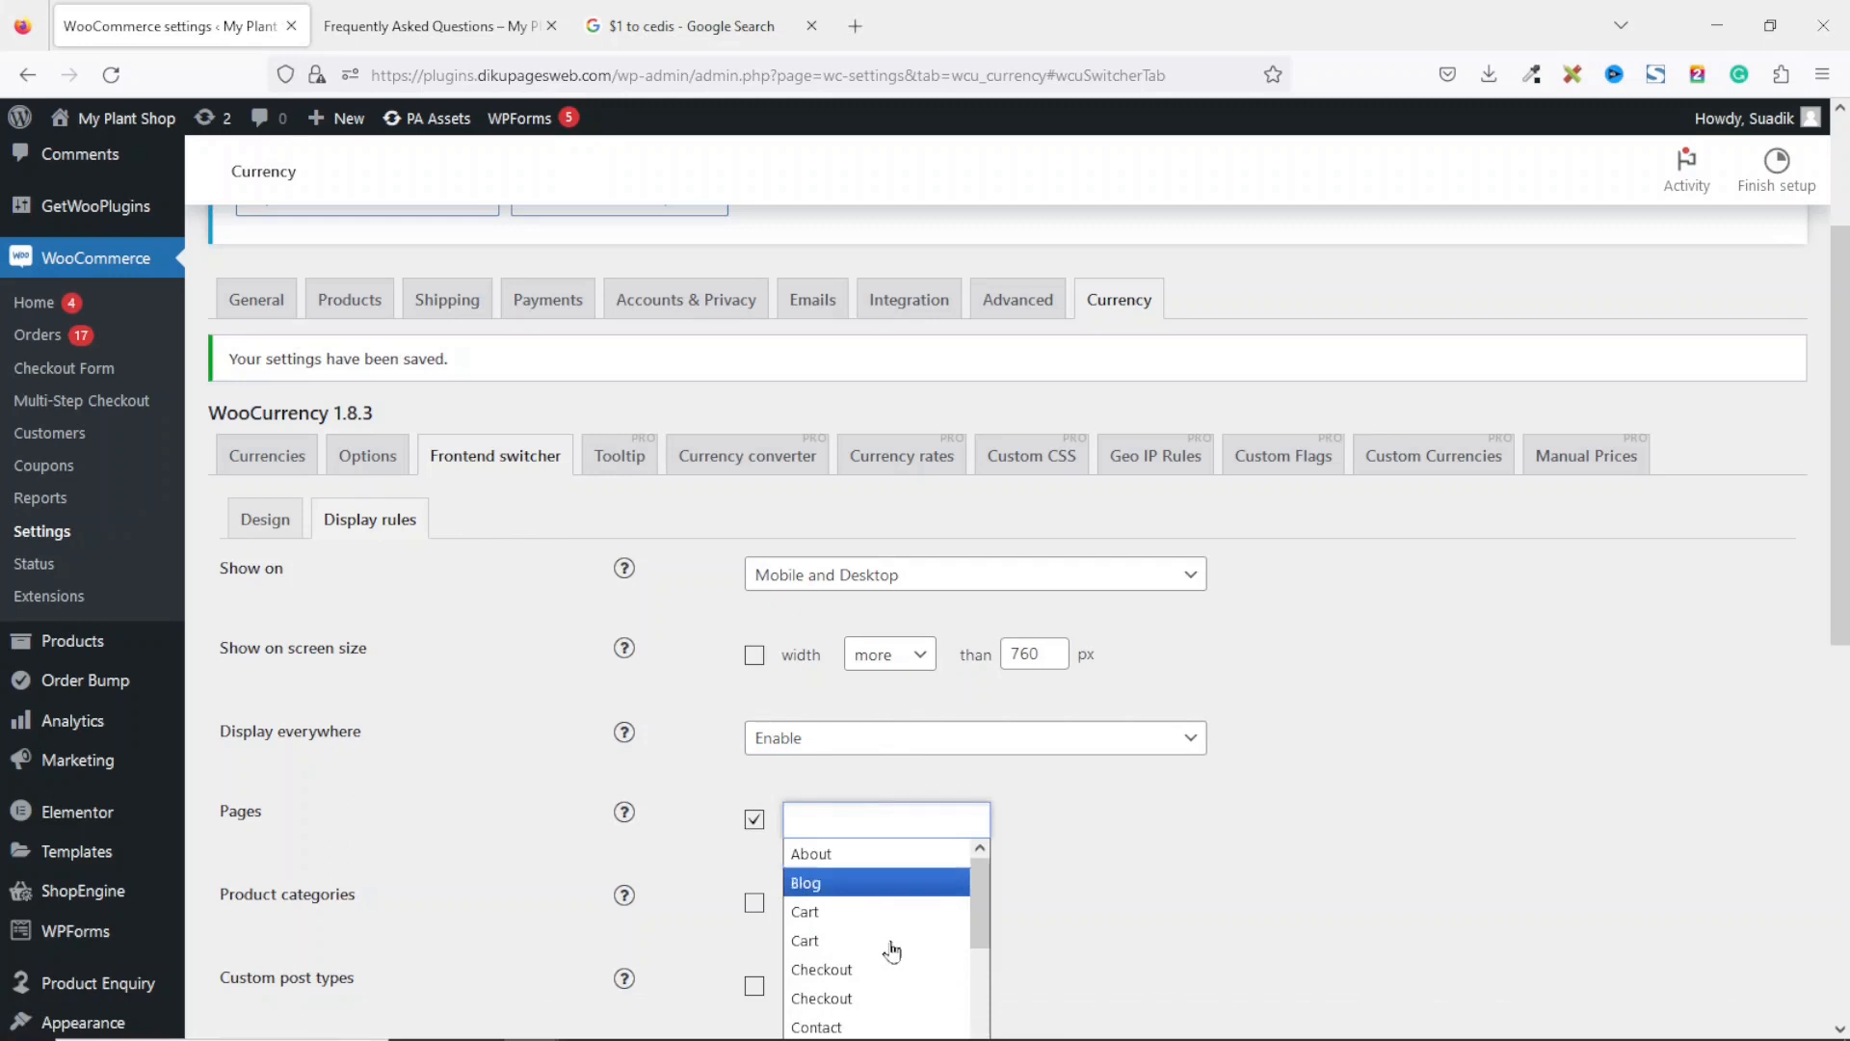
drag(980, 904, 986, 1033)
scroll(981, 1022, up, 5)
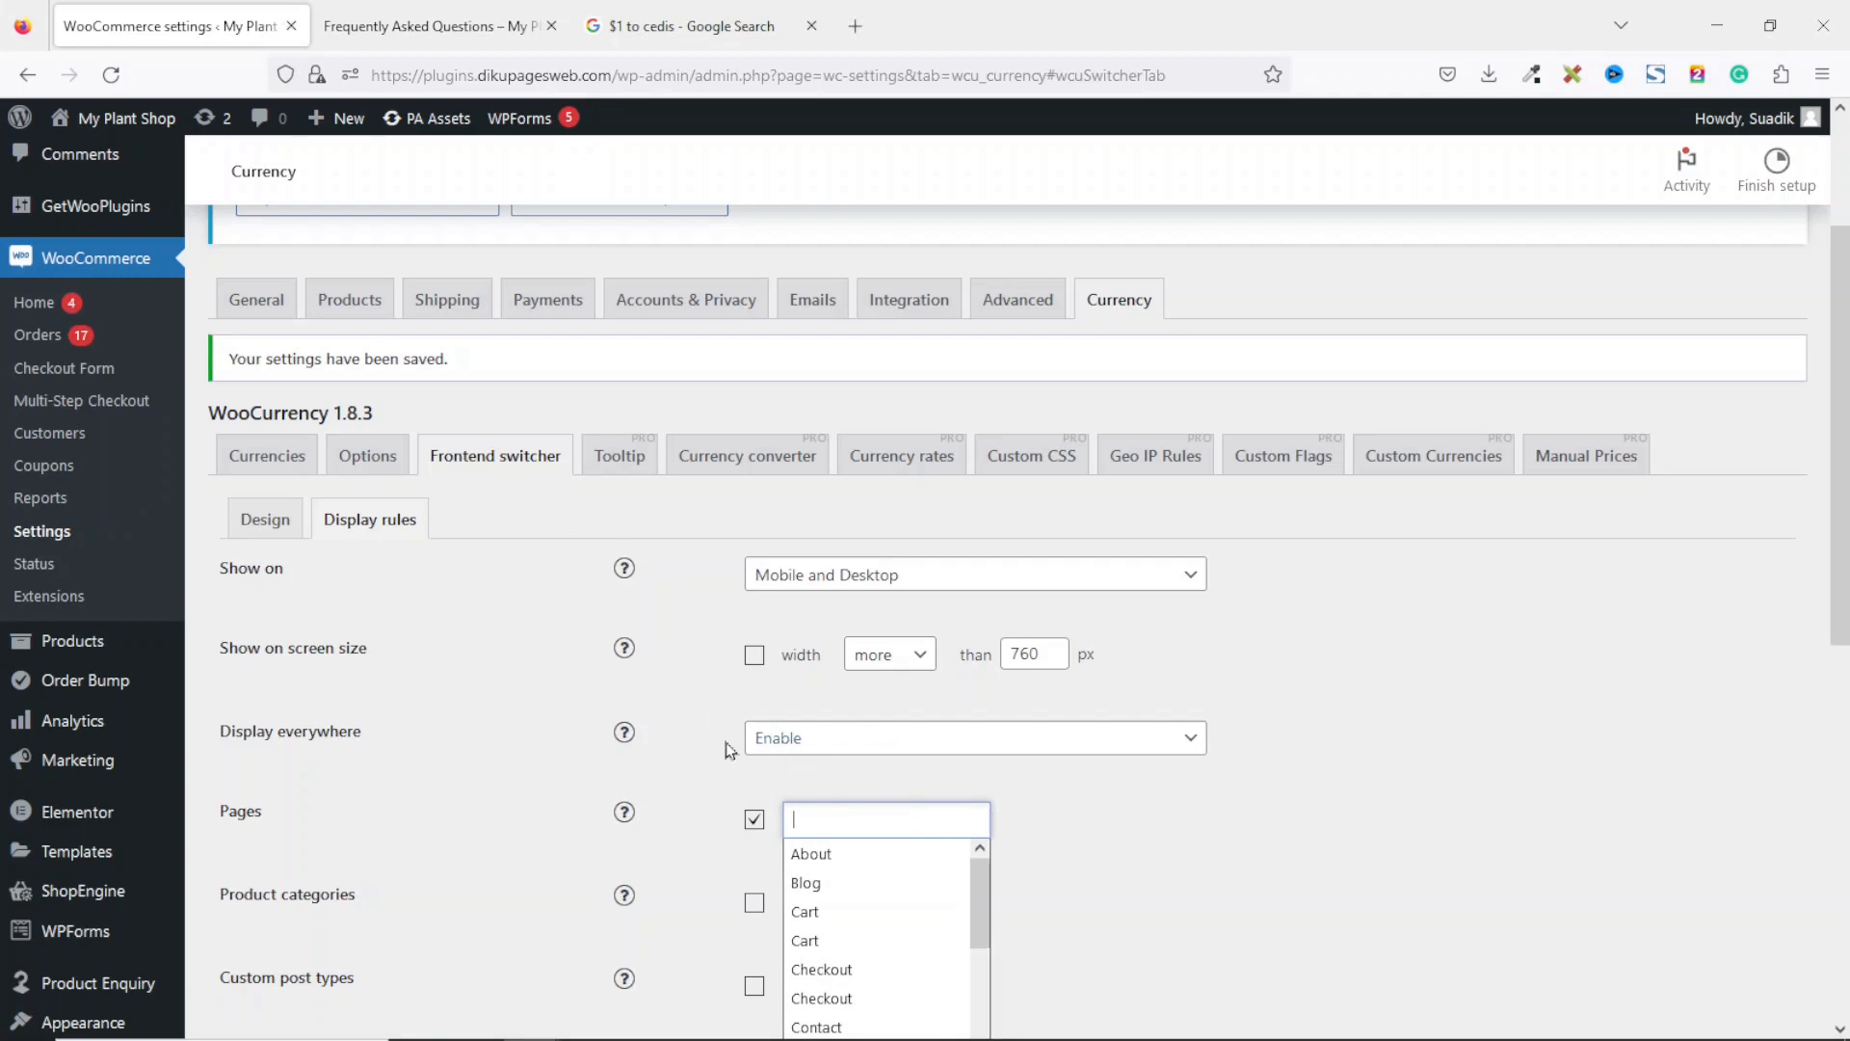
click(807, 747)
click(785, 817)
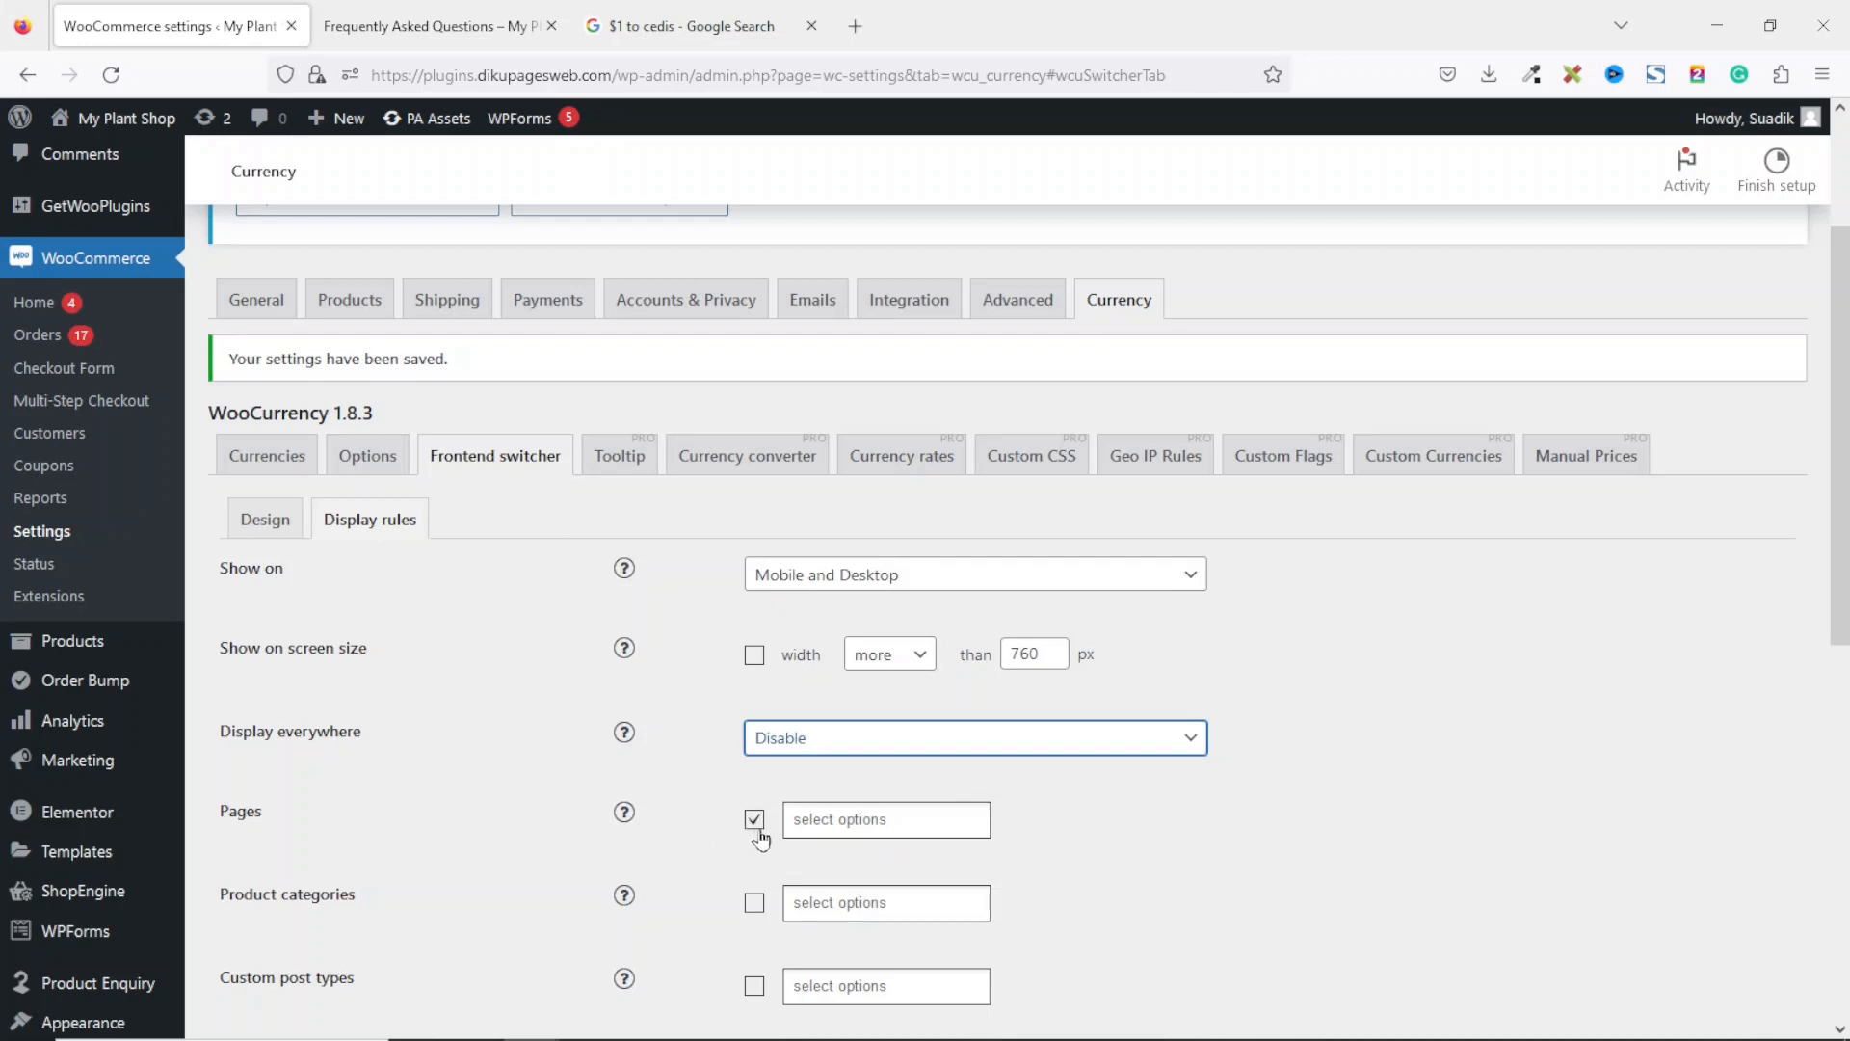
Step: Add Cart, Checkout and Shop to the Pages display rule of the frontend switcher
click(873, 821)
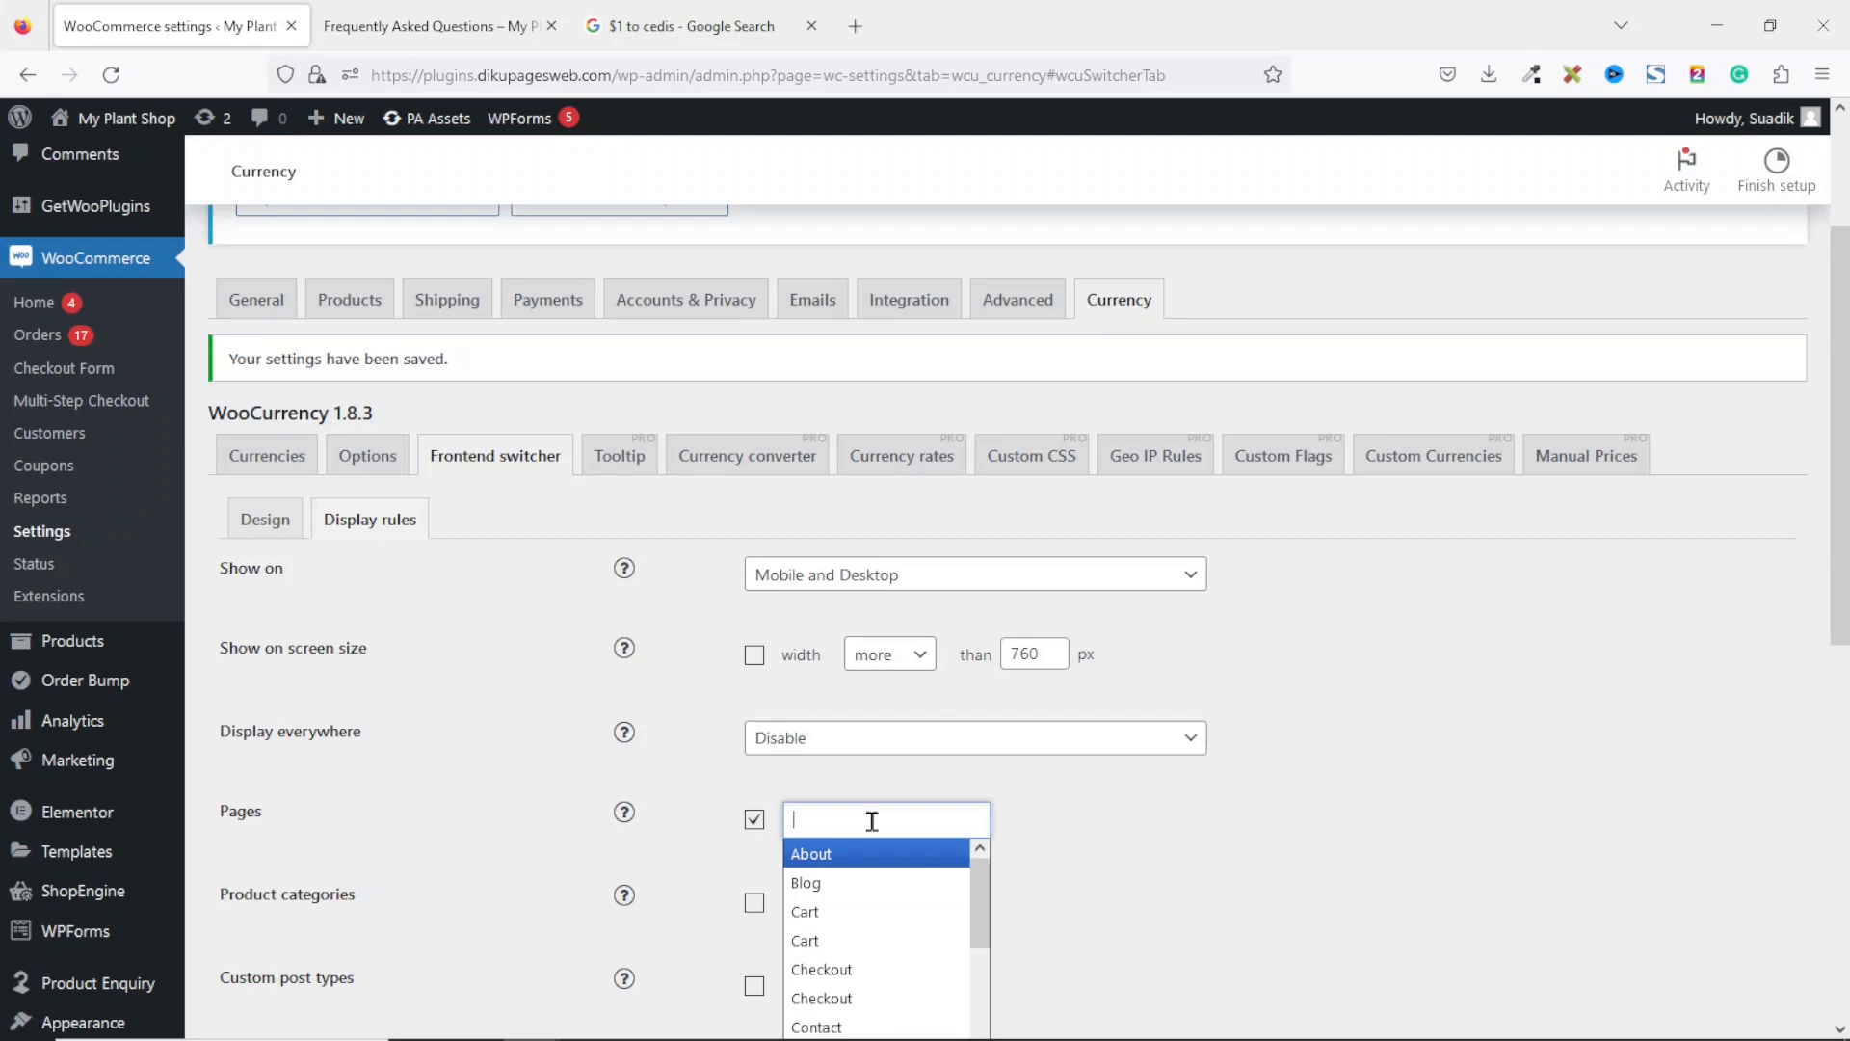
scroll(1106, 739, down, 3)
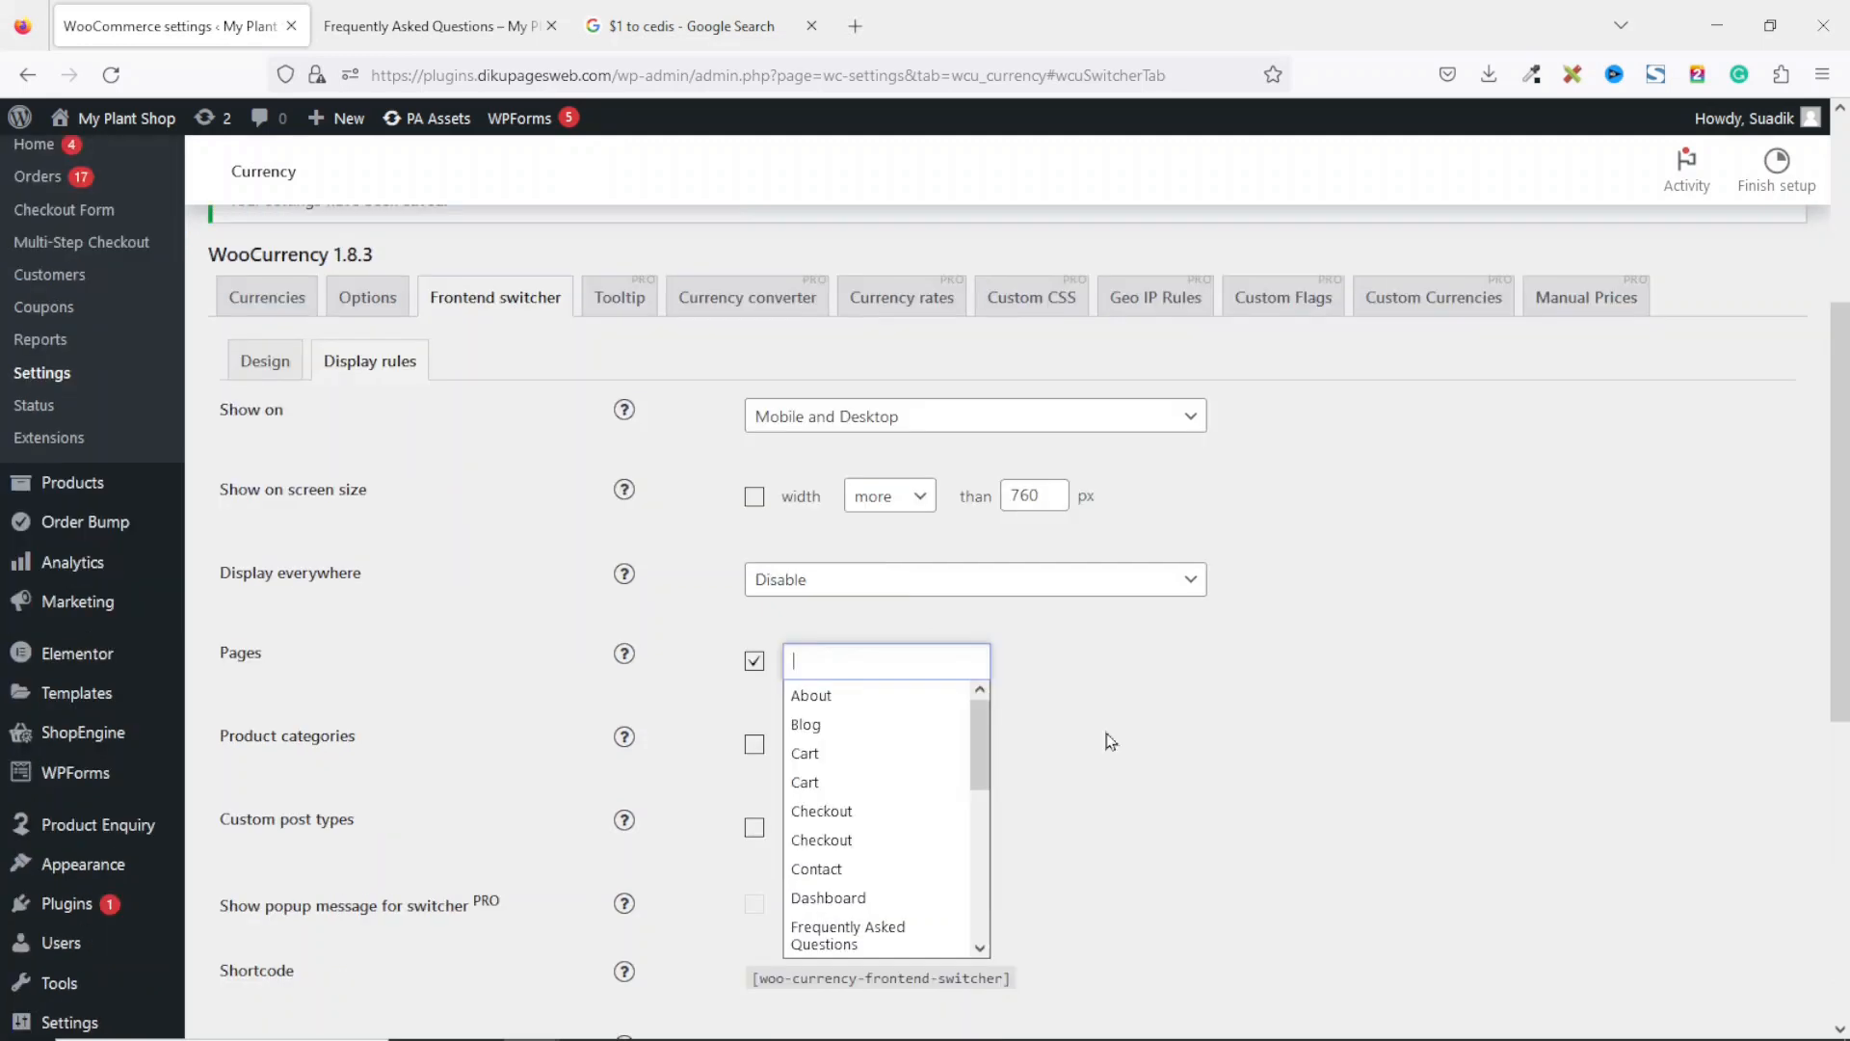
click(877, 766)
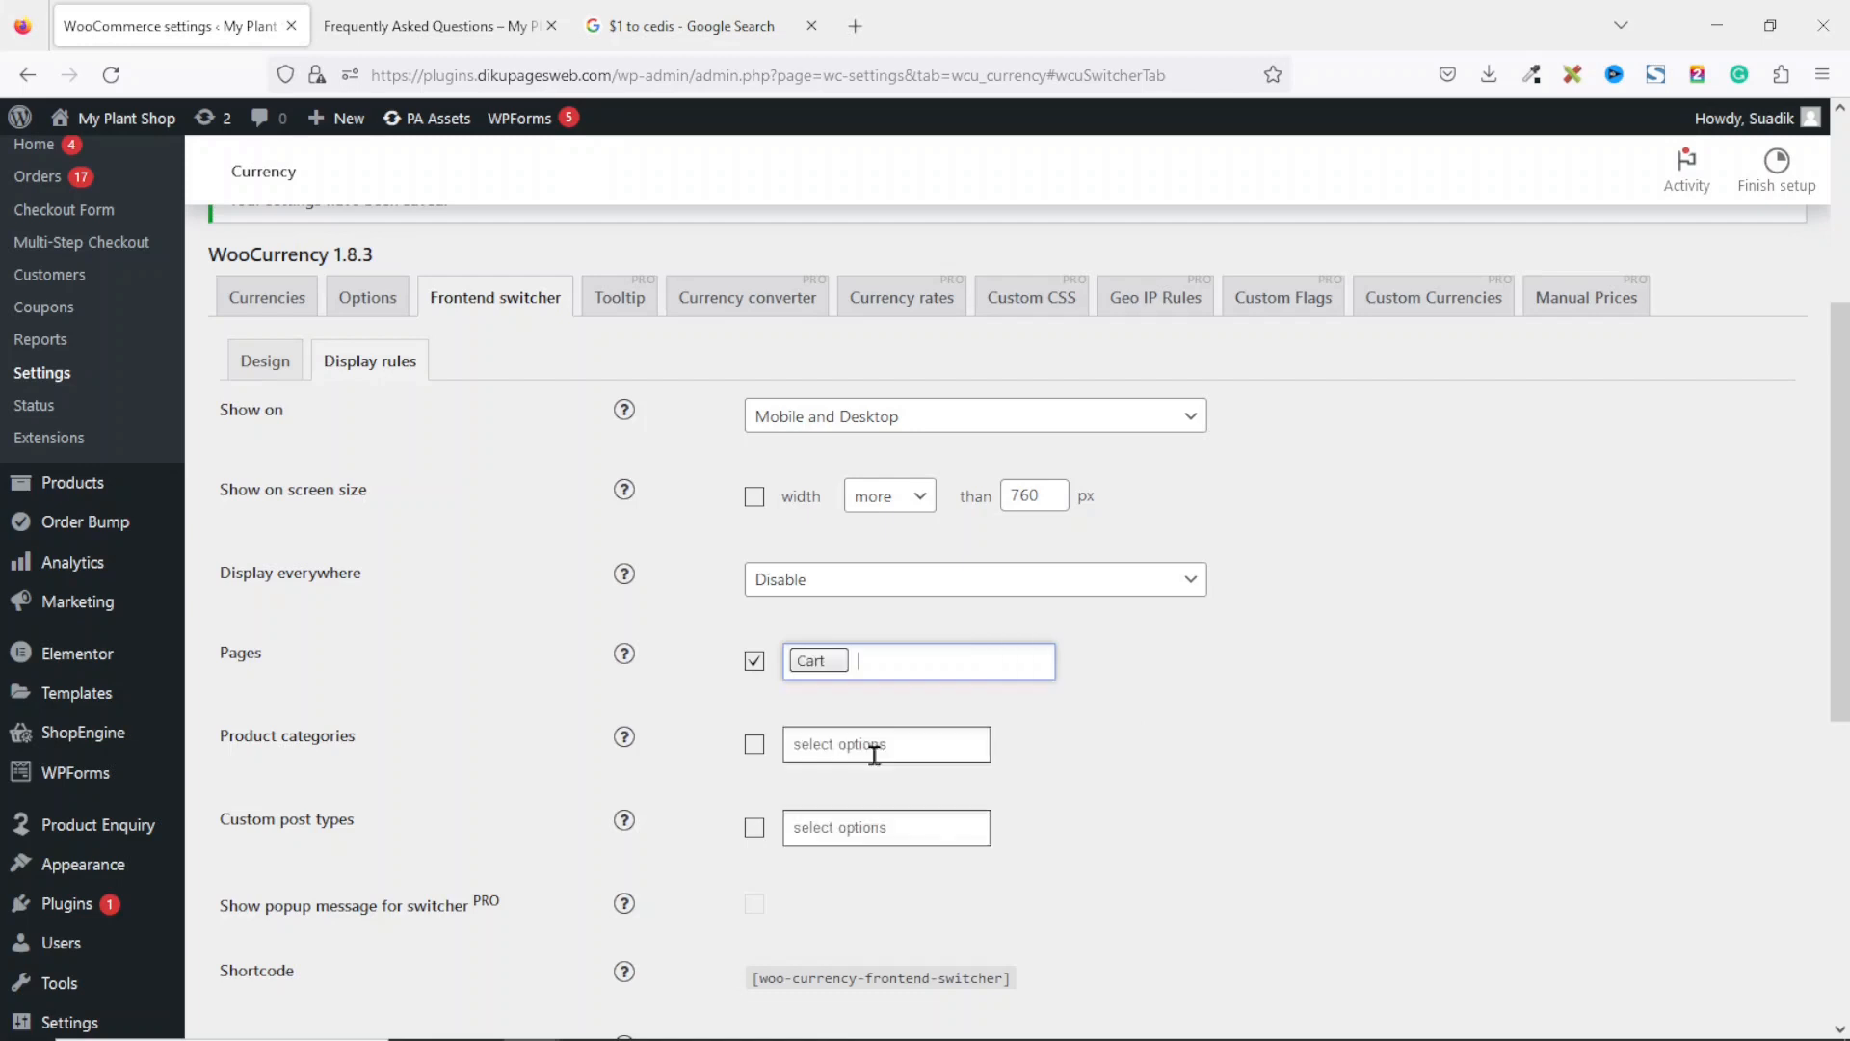
click(945, 661)
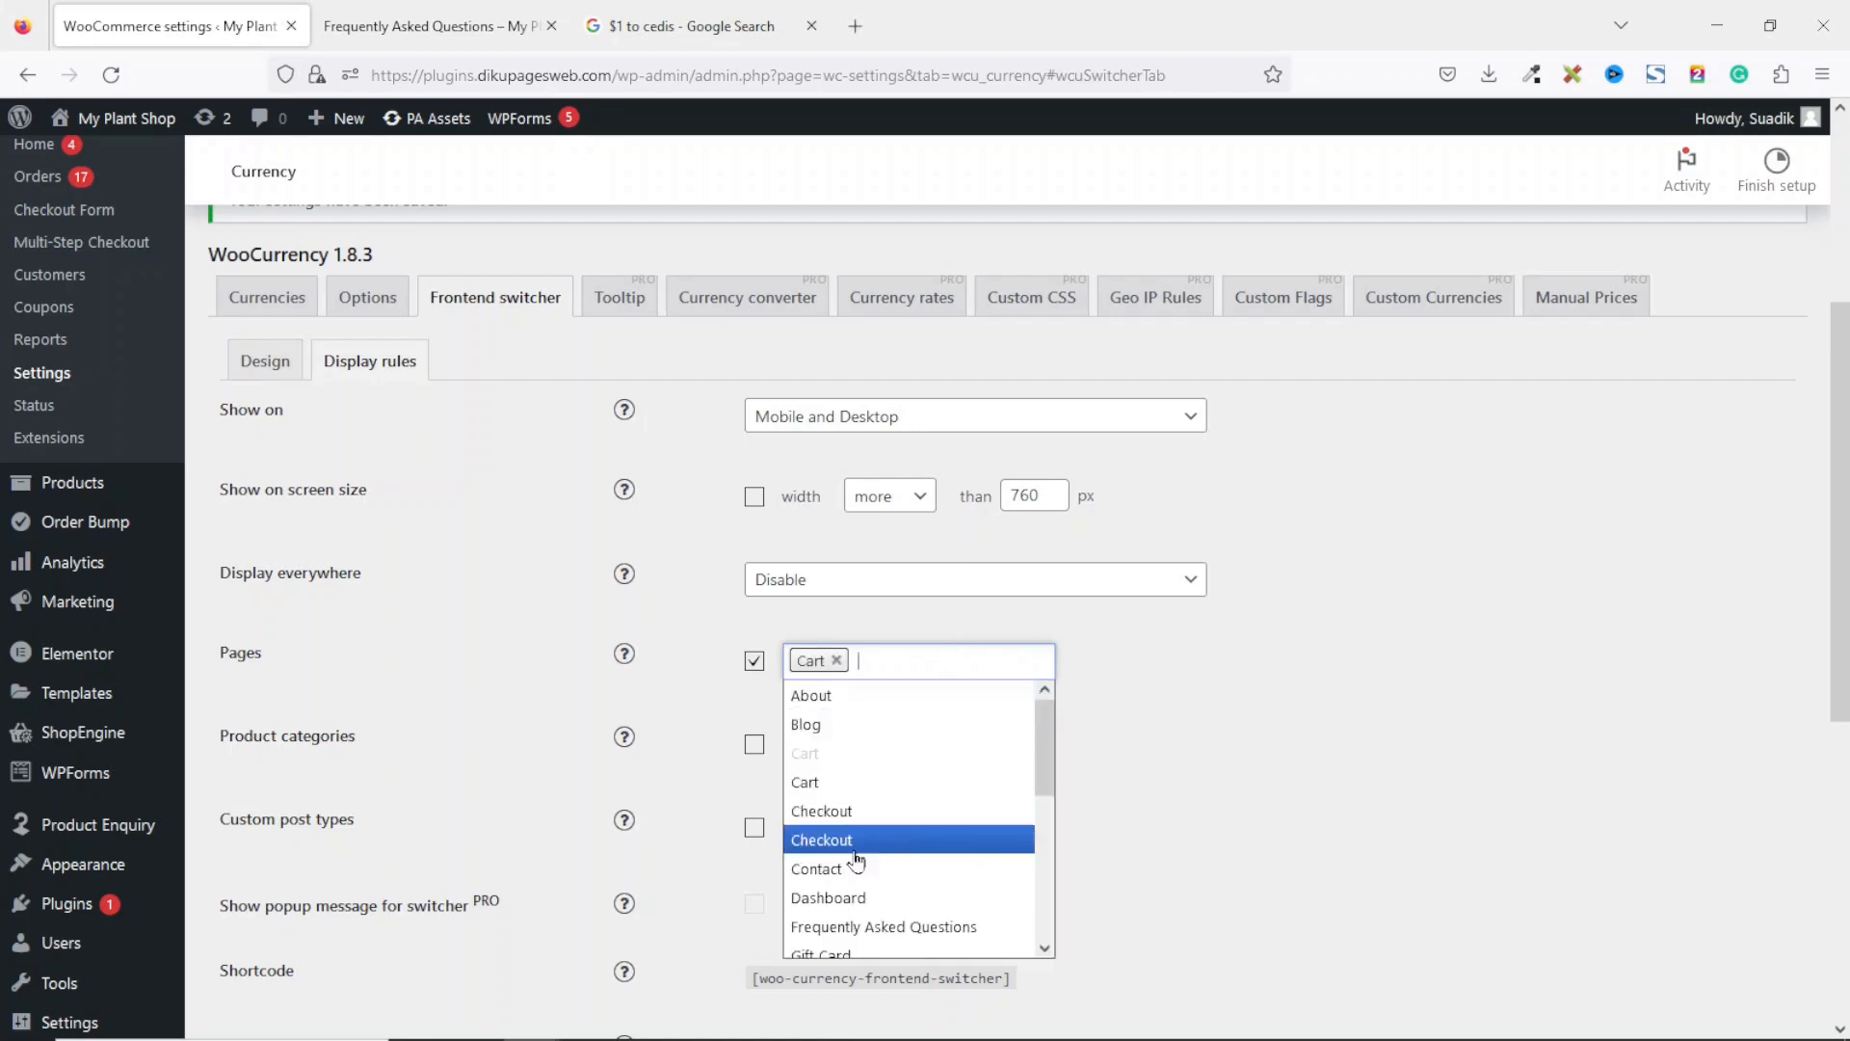
click(887, 837)
click(888, 821)
click(1189, 743)
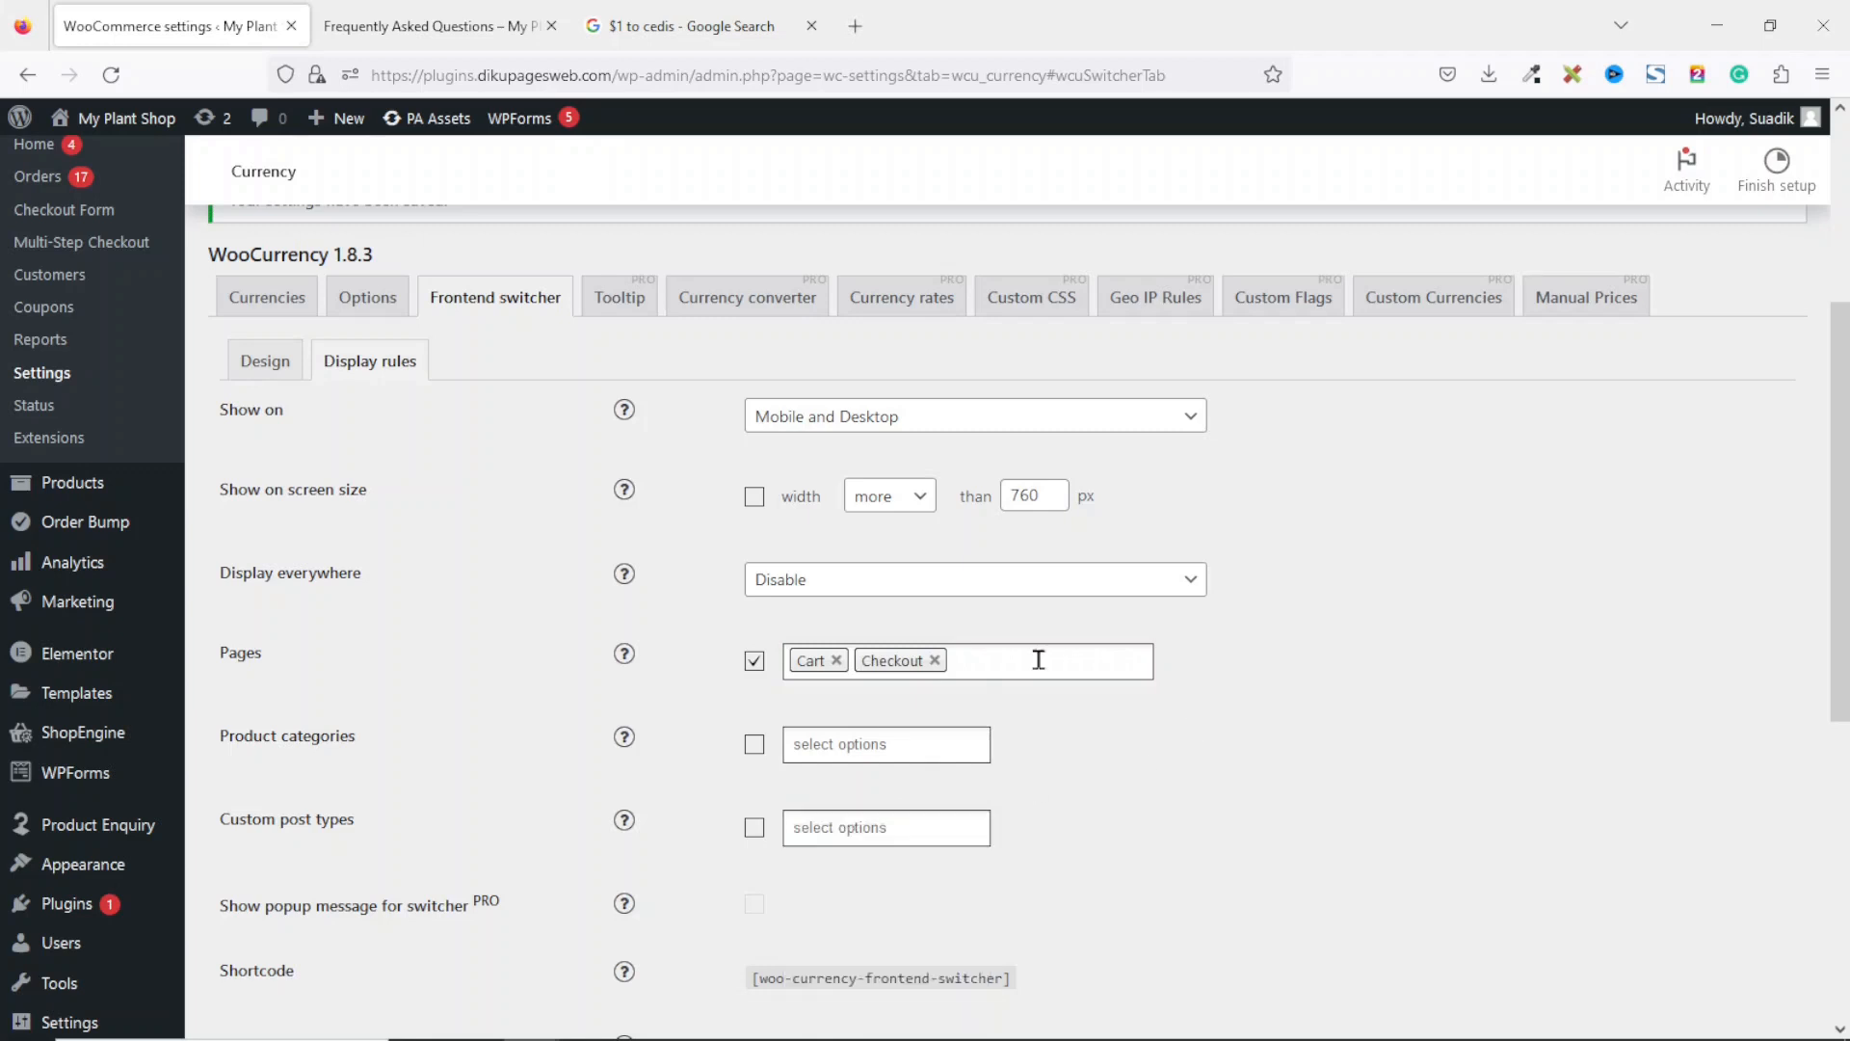
click(1038, 660)
drag(1144, 761, 1167, 994)
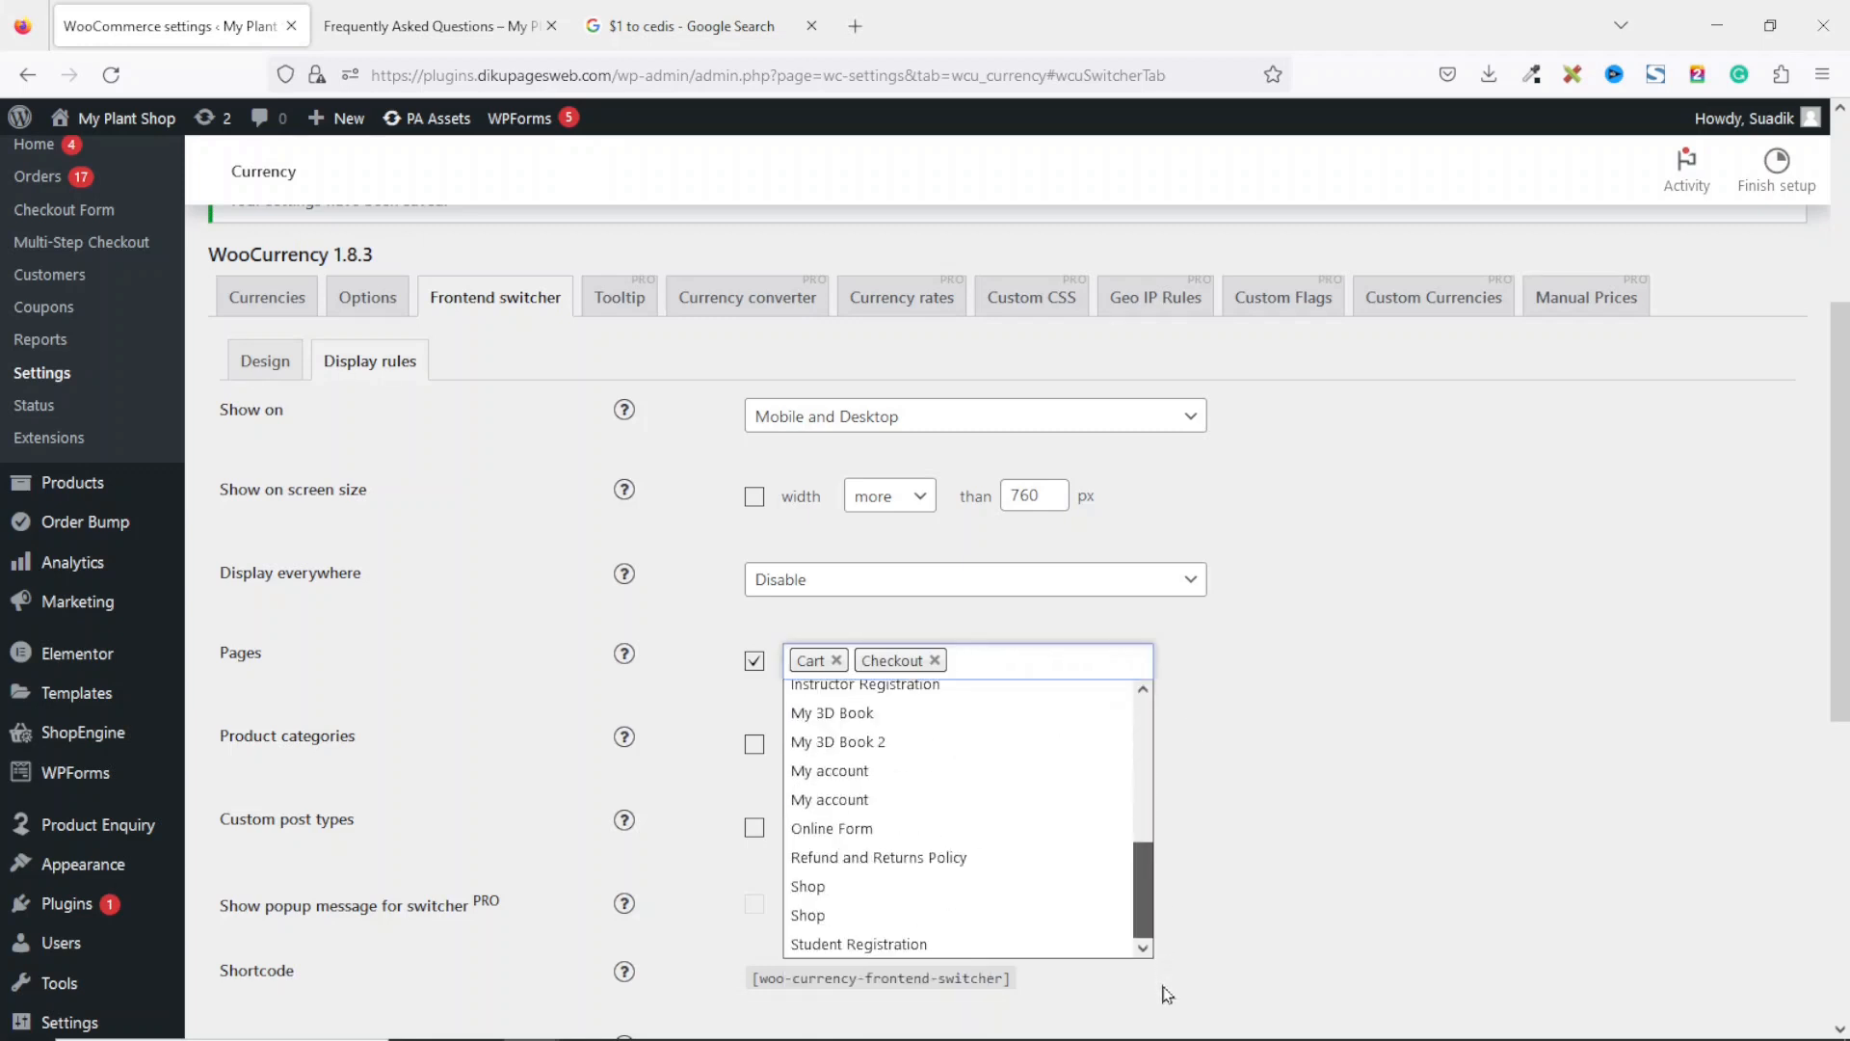
click(870, 886)
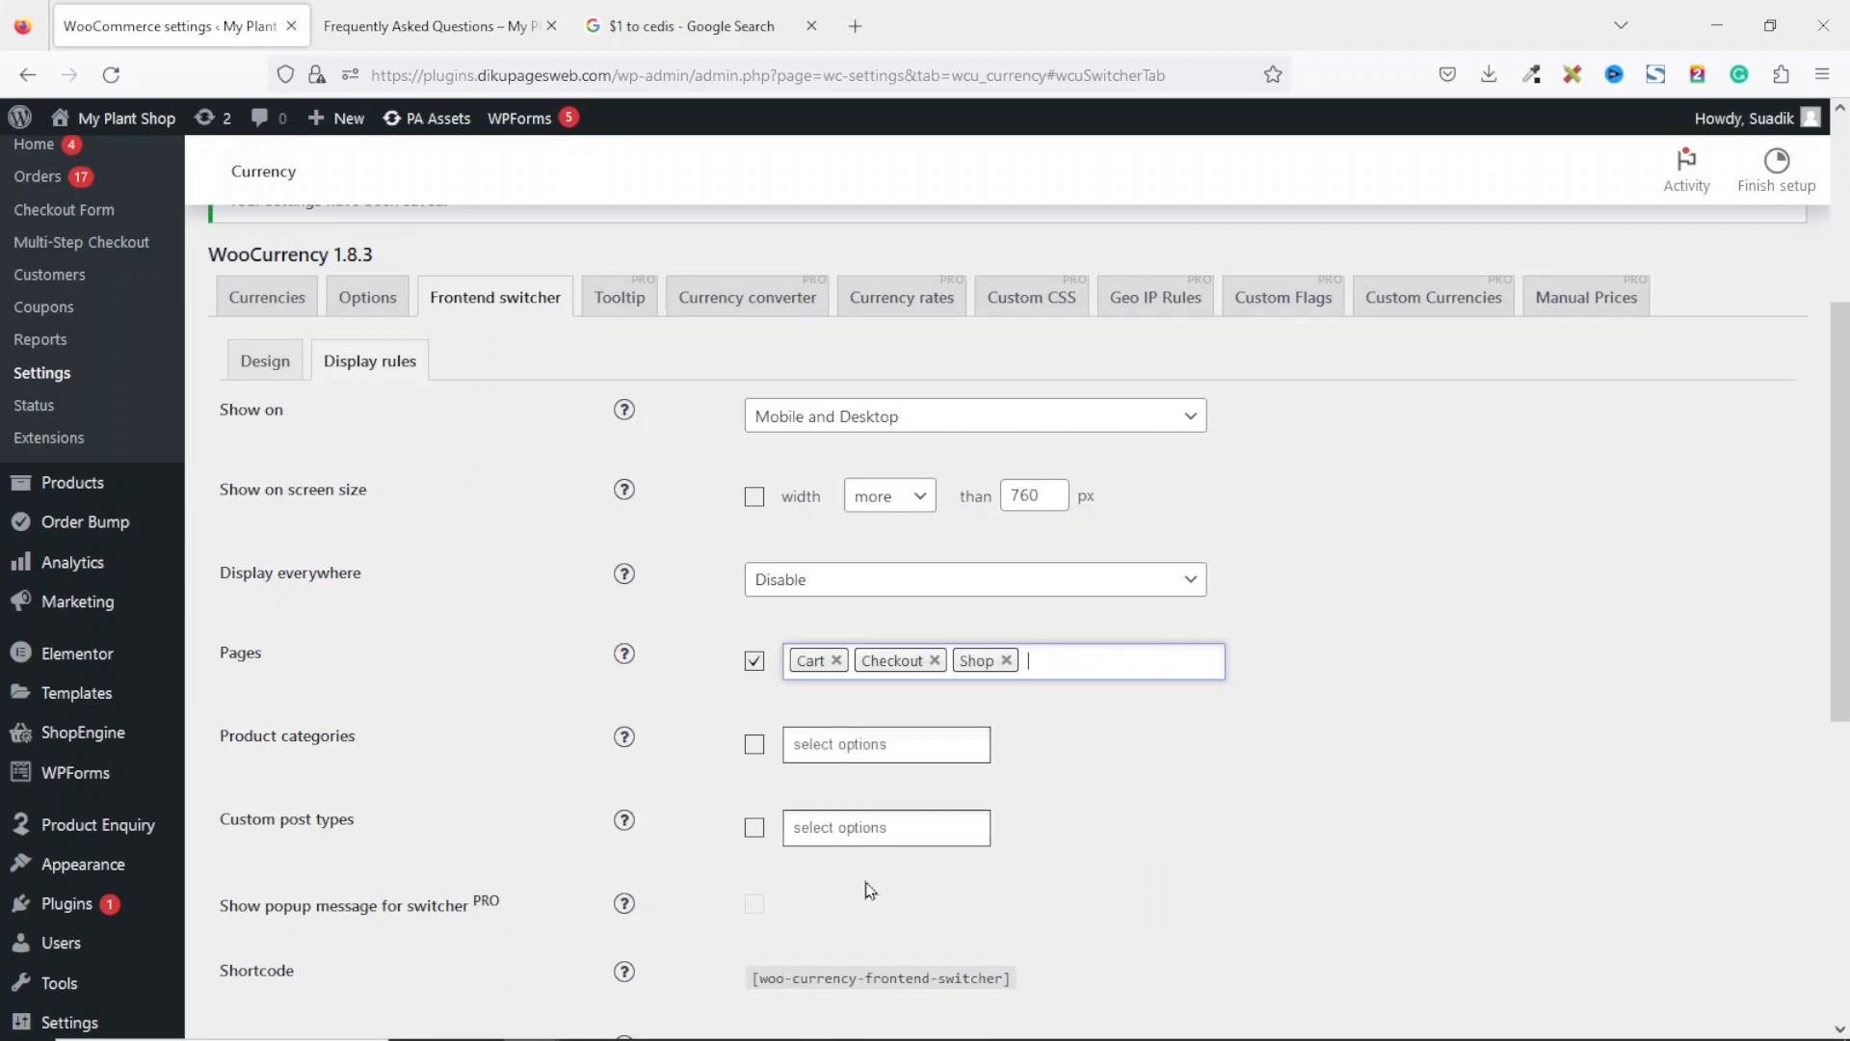
click(1217, 854)
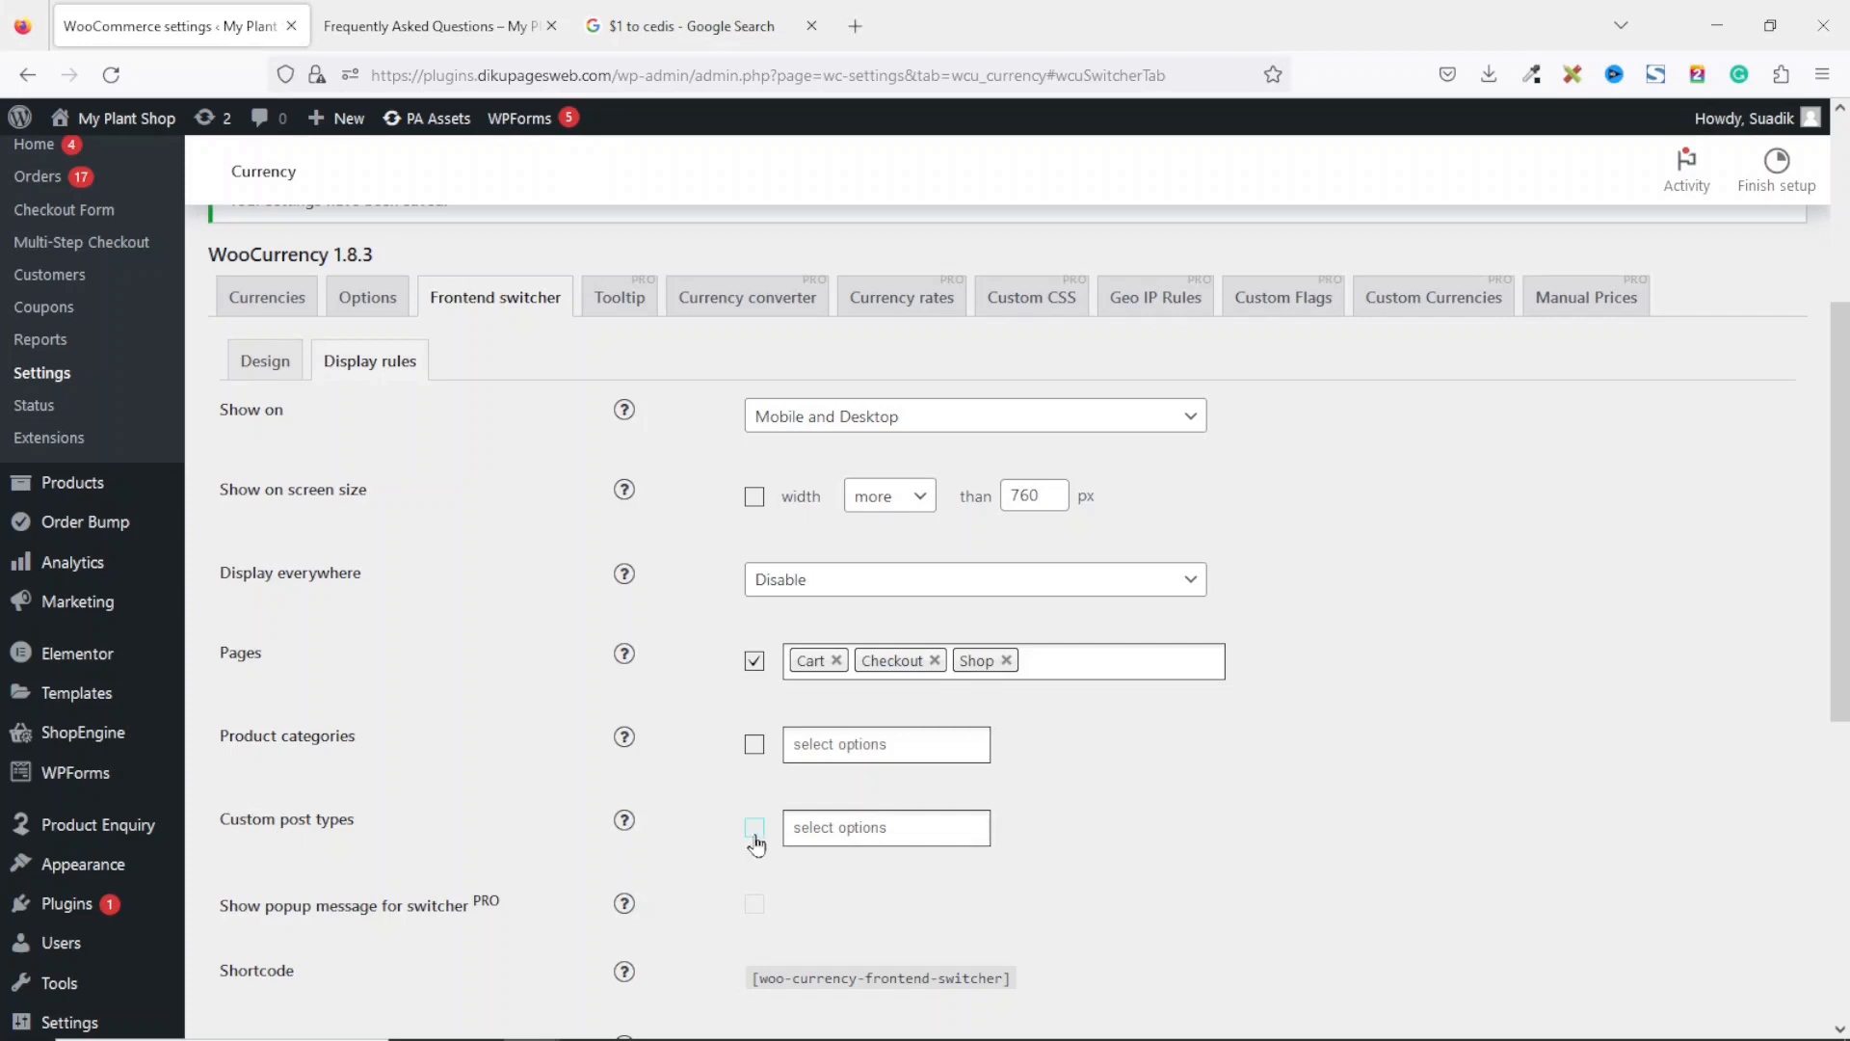
Step: Enable the Custom post types display rule for product and save the changes
click(931, 836)
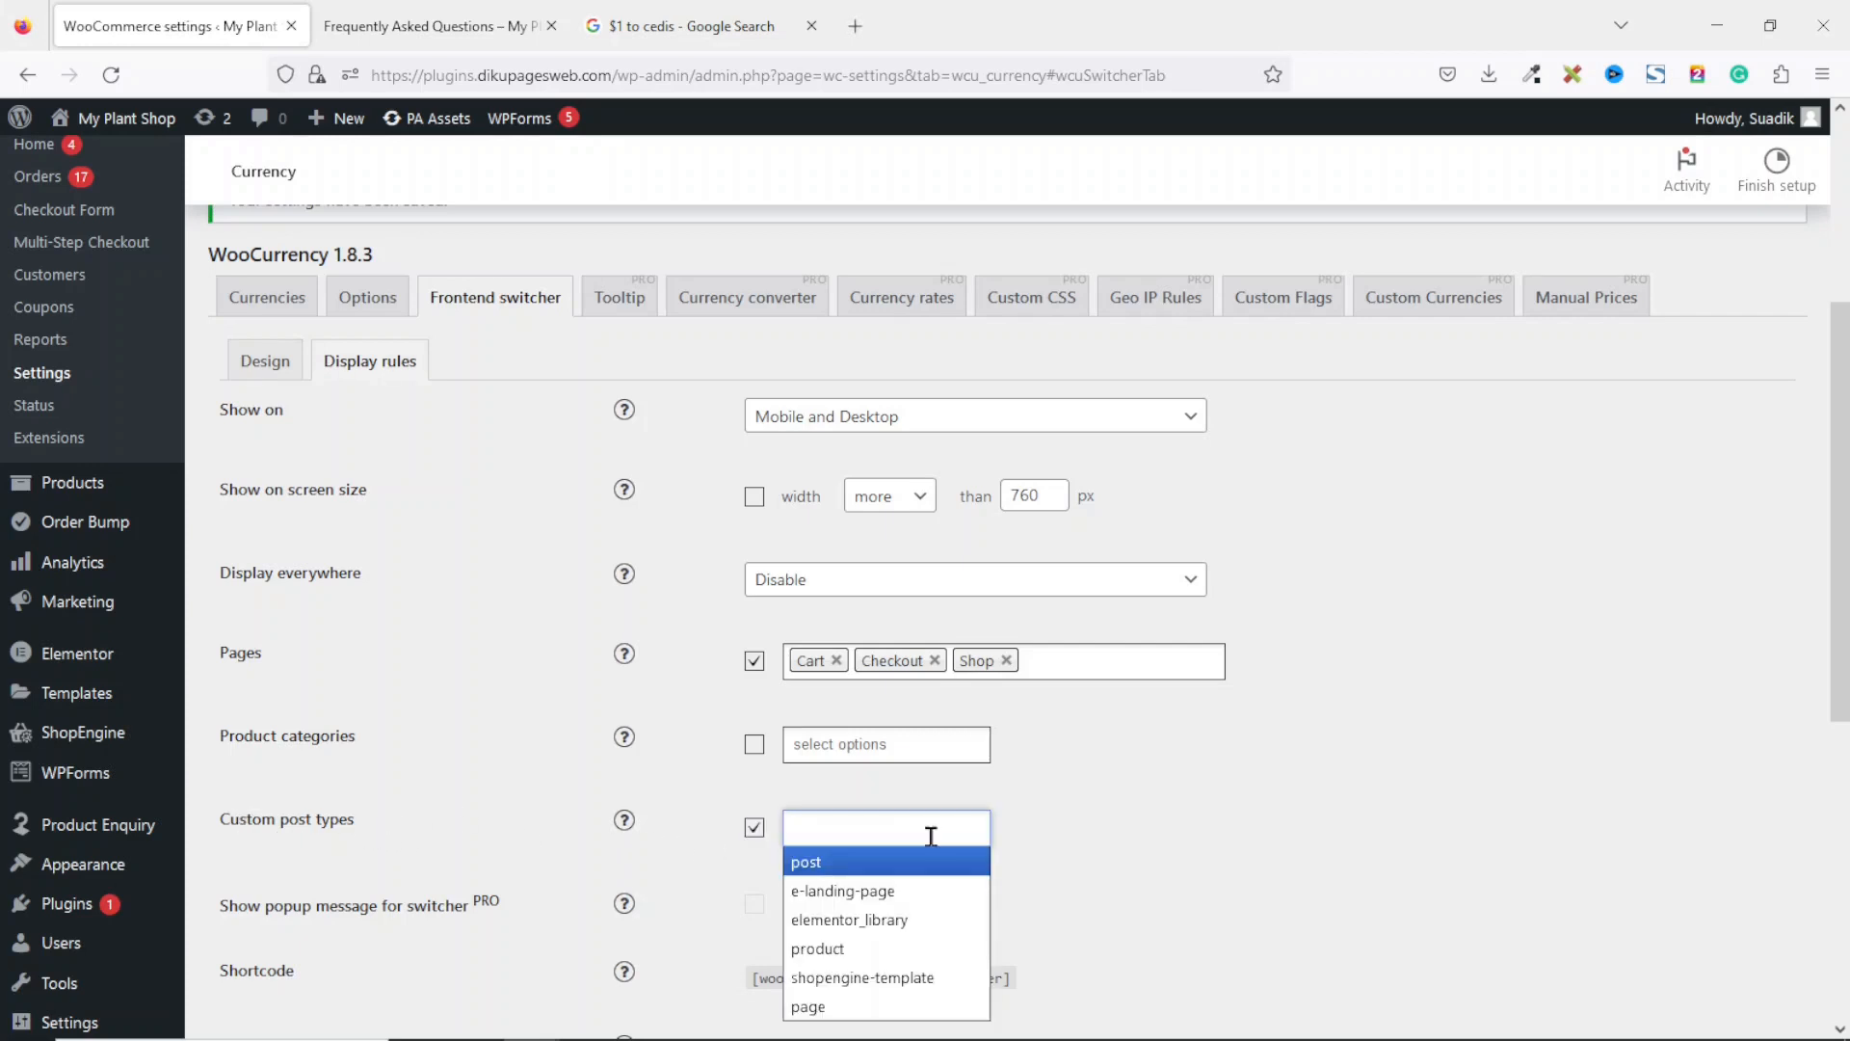
click(870, 949)
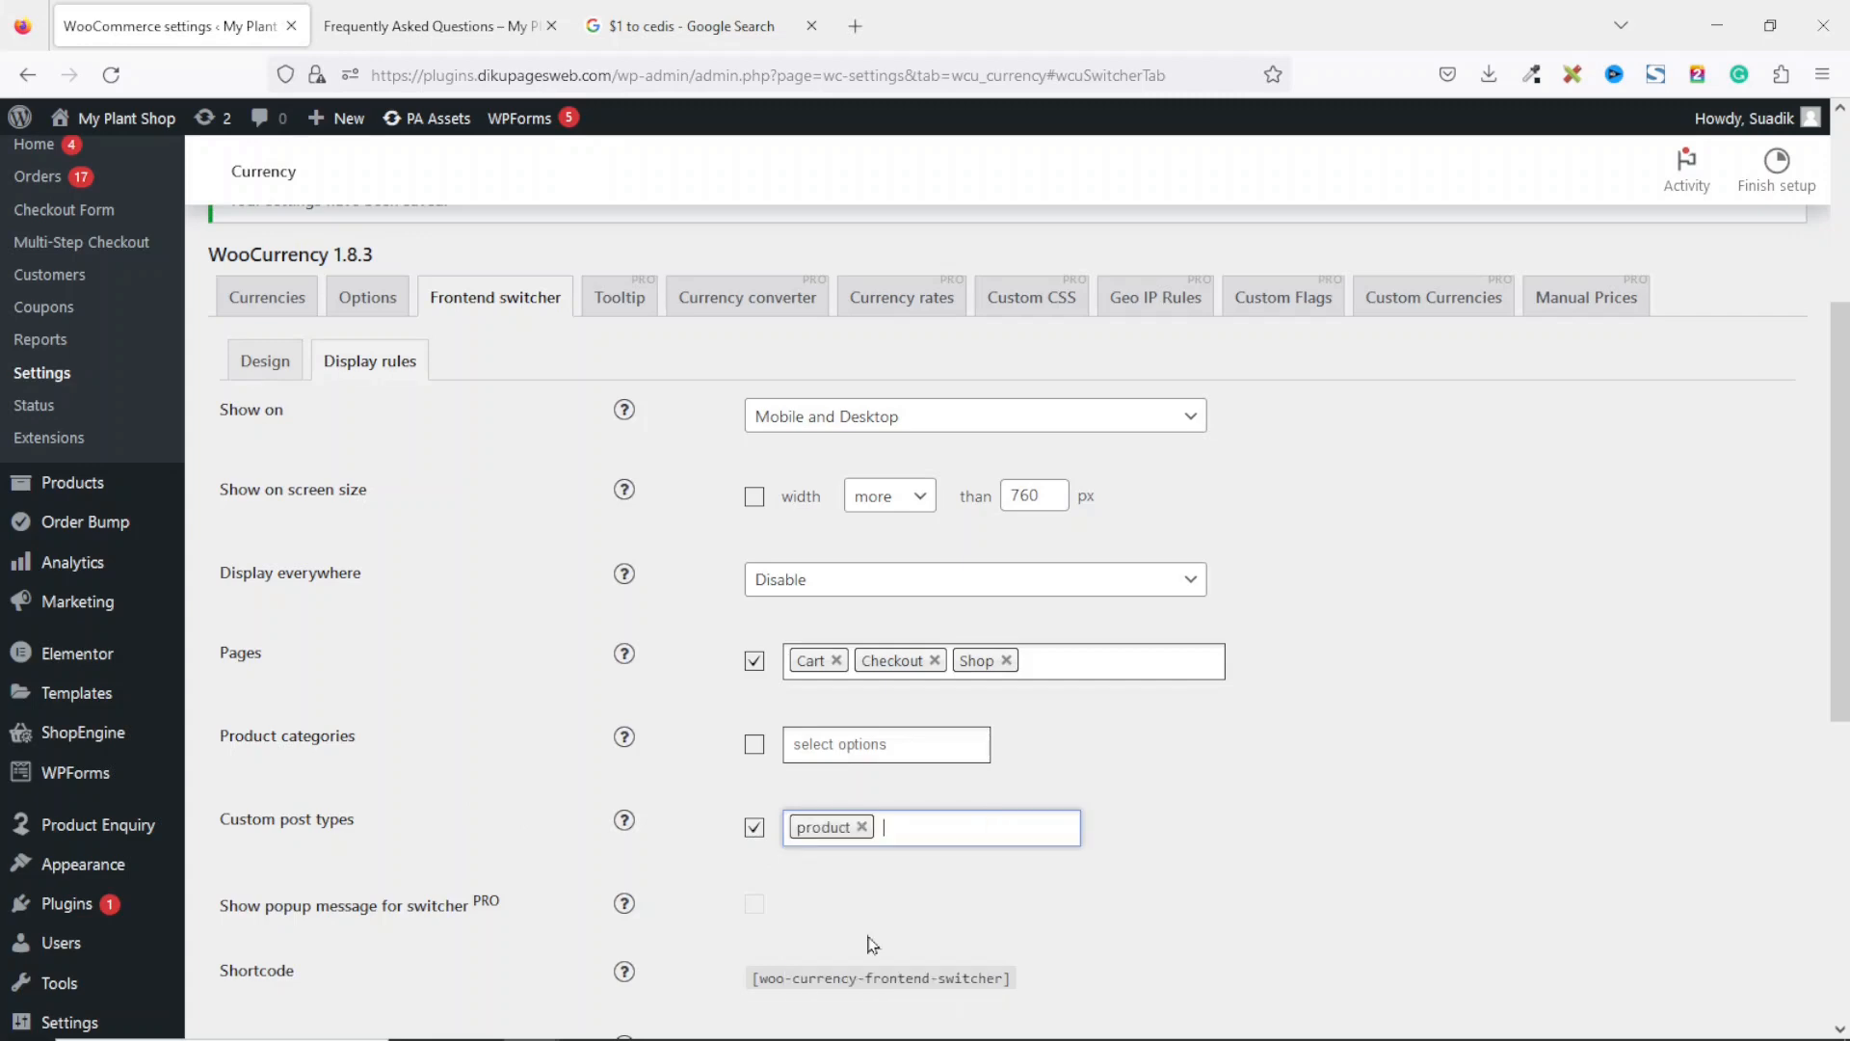
scroll(873, 945, down, 6)
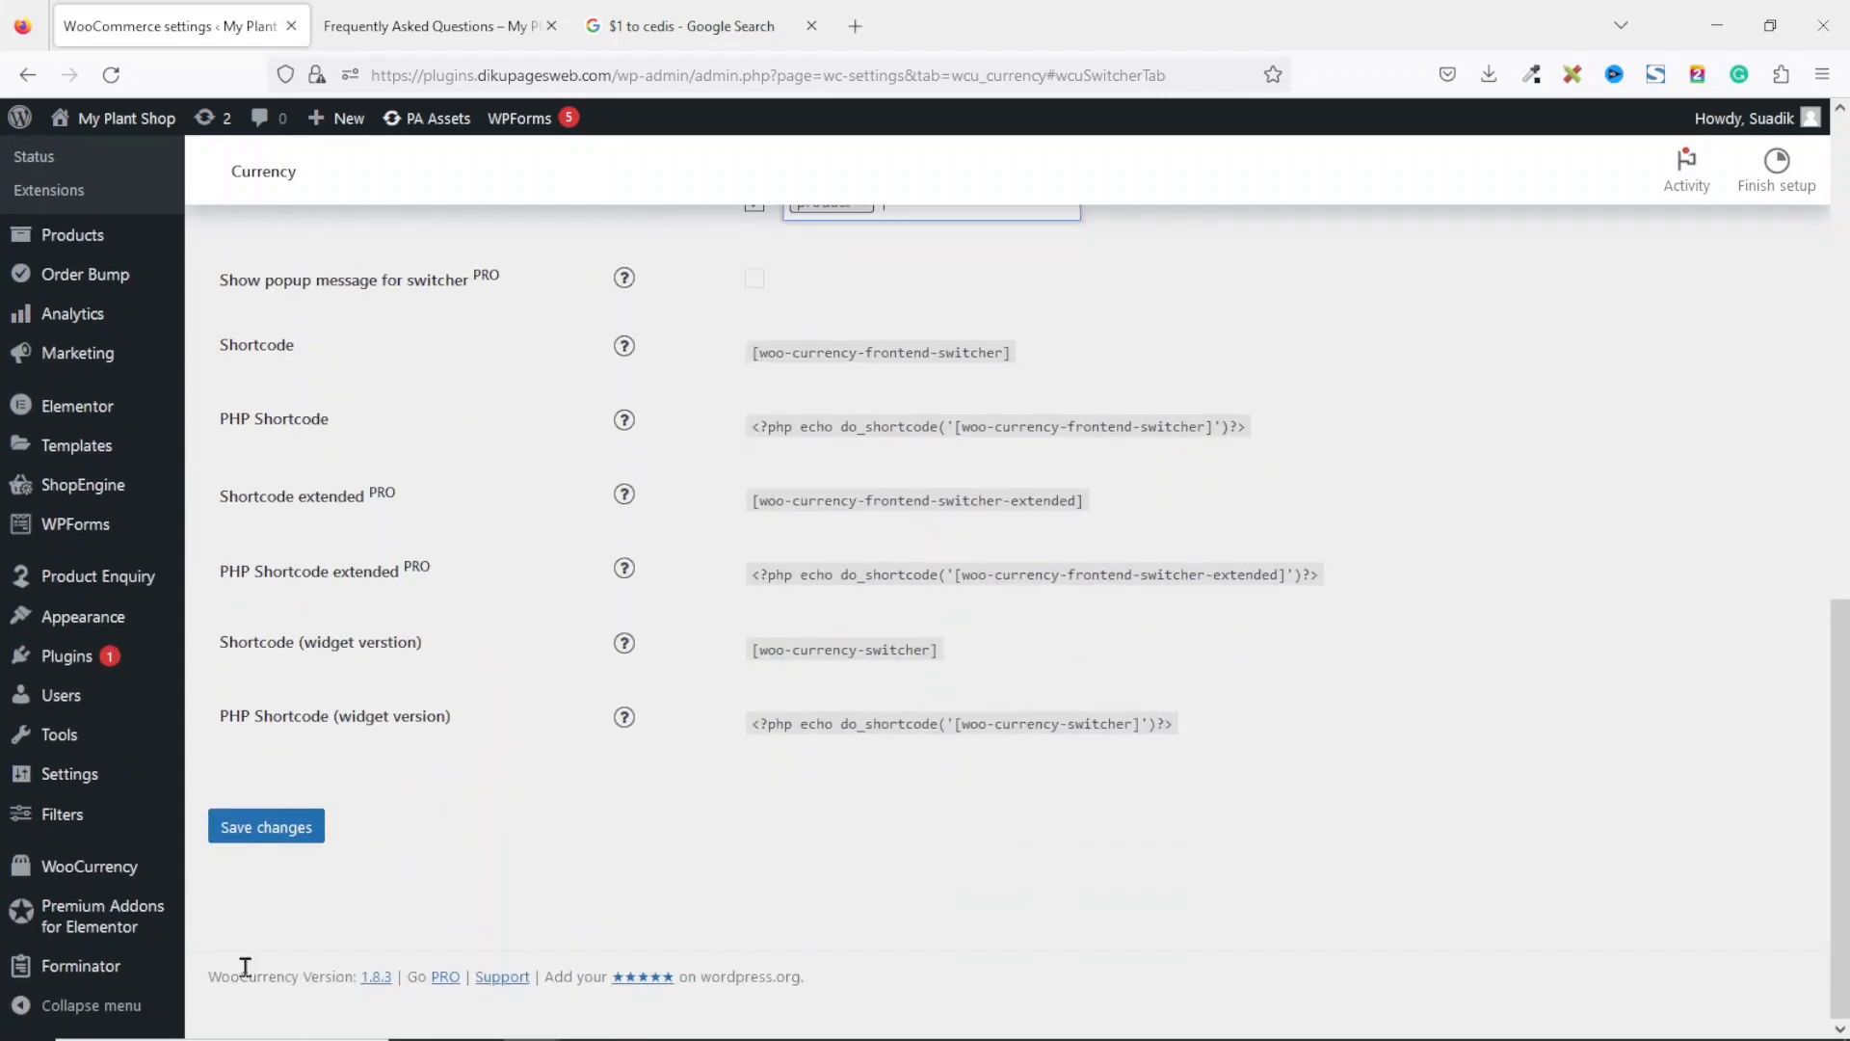
click(265, 829)
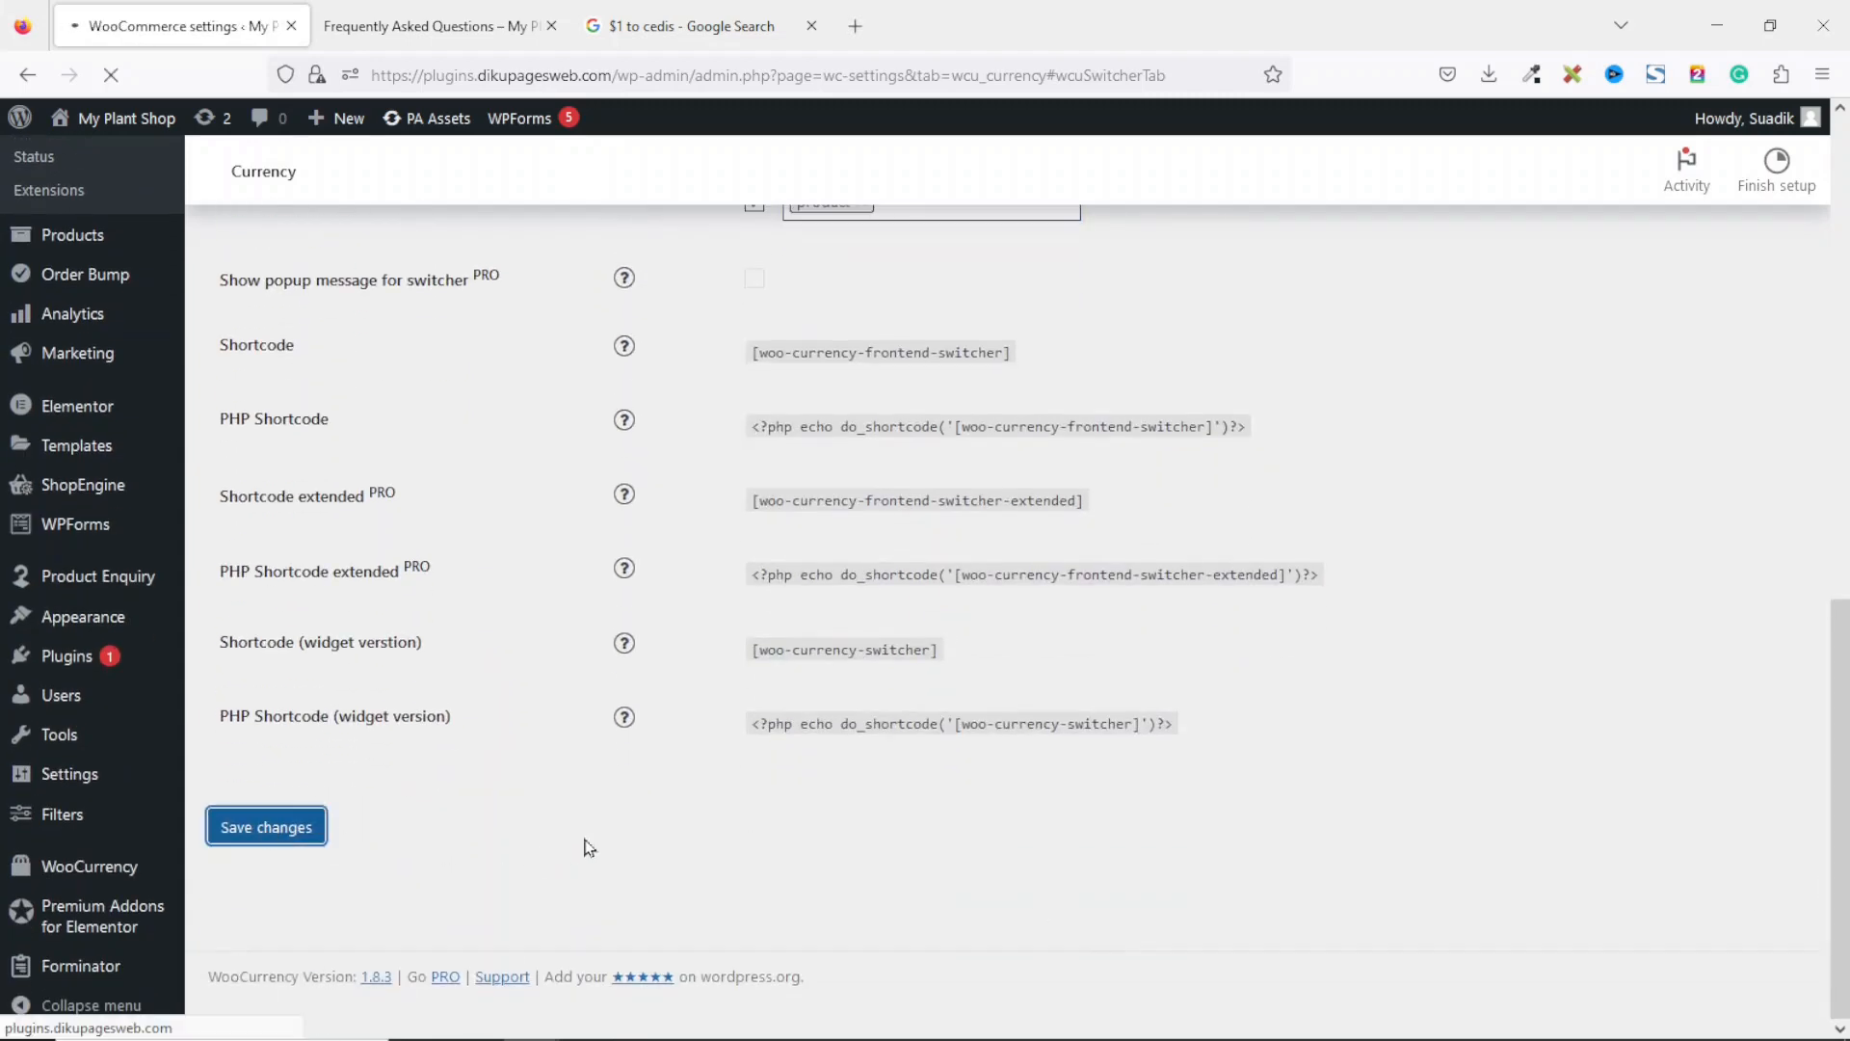
Step: Reload the storefront FAQs page and check the FAQs, Contact and Shop pages for the currency switcher
click(406, 38)
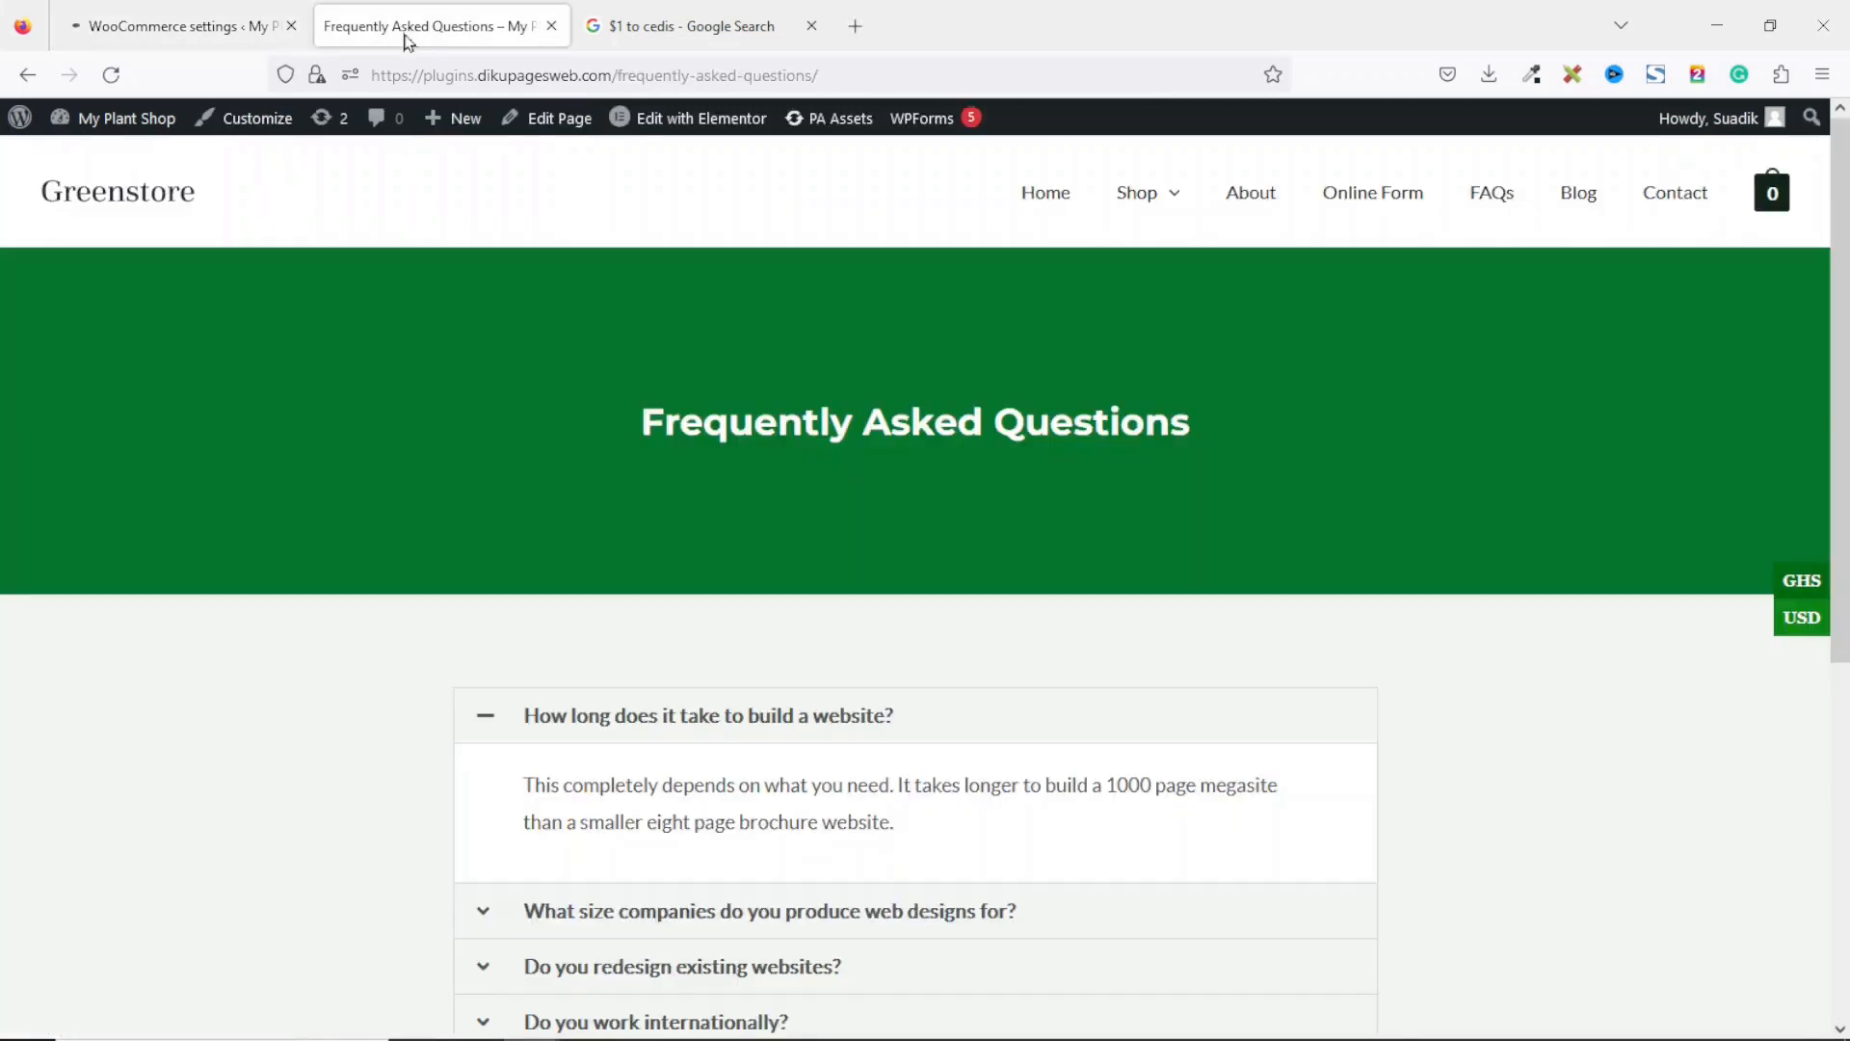
click(111, 75)
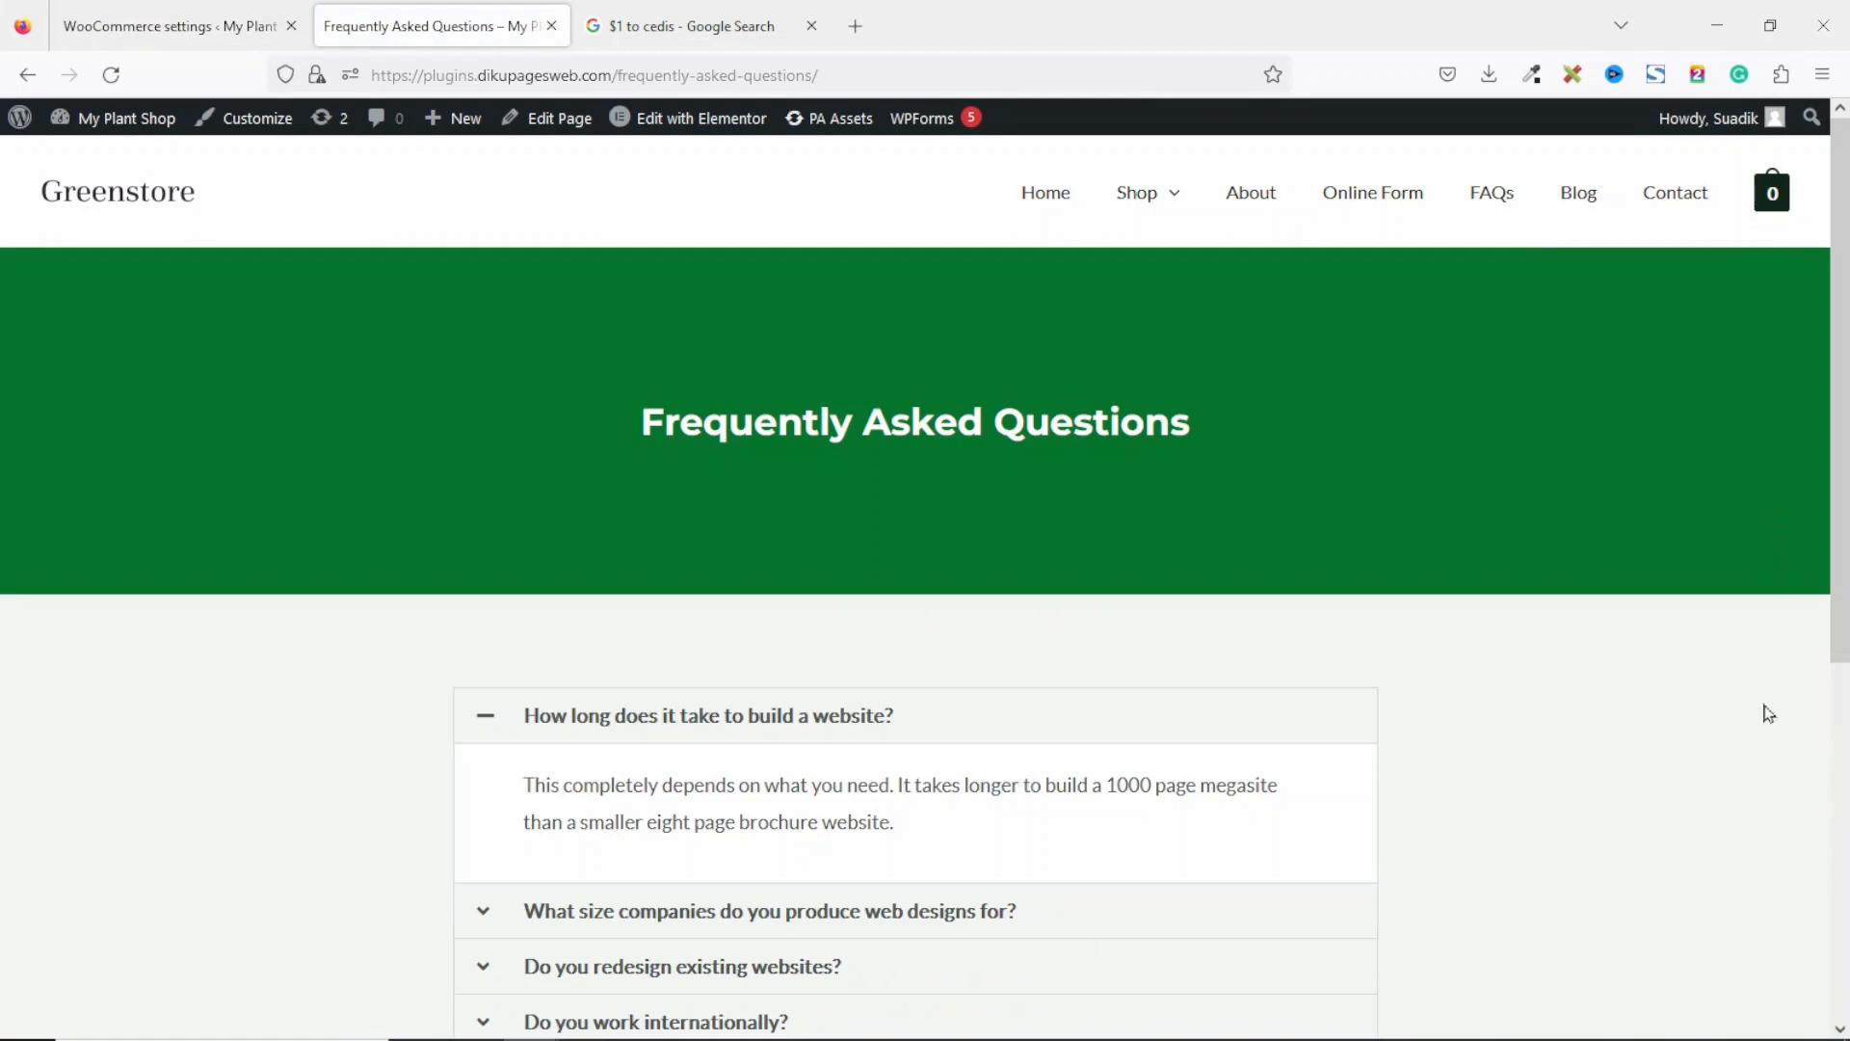
click(1672, 196)
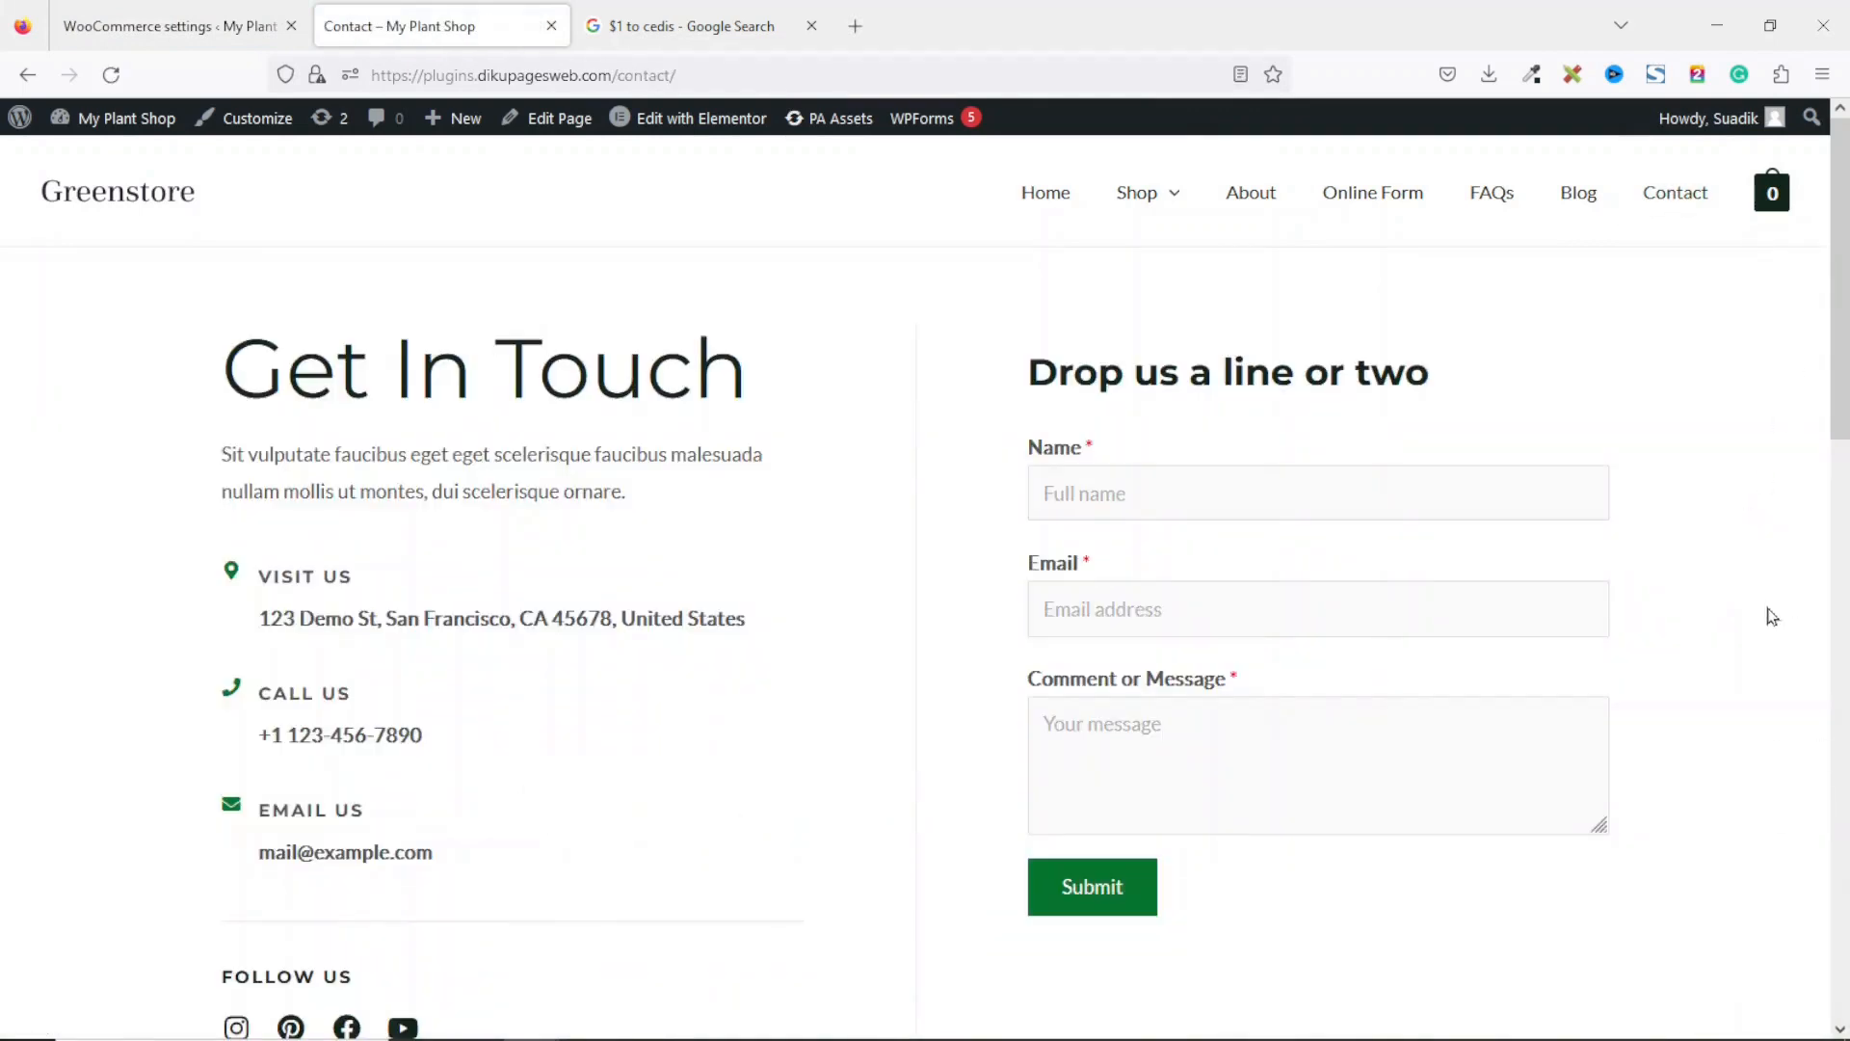
click(1126, 194)
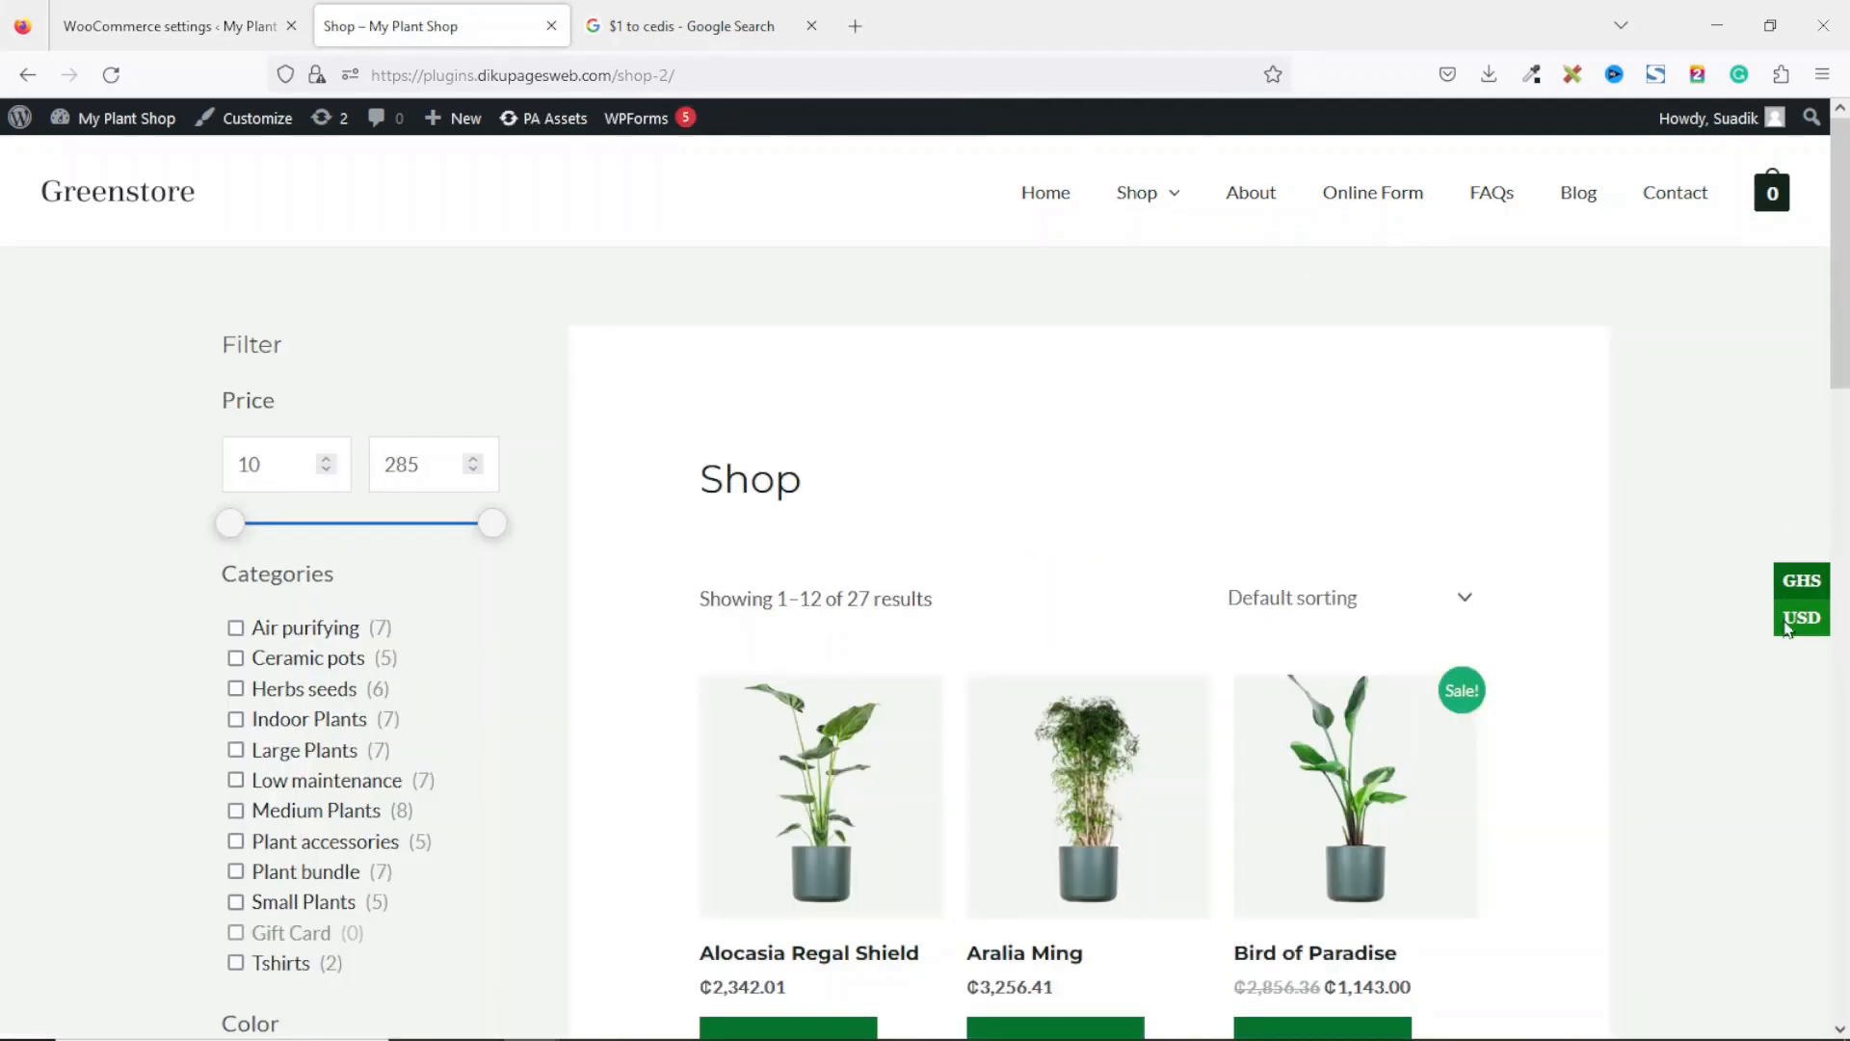
mouse_move(1789, 624)
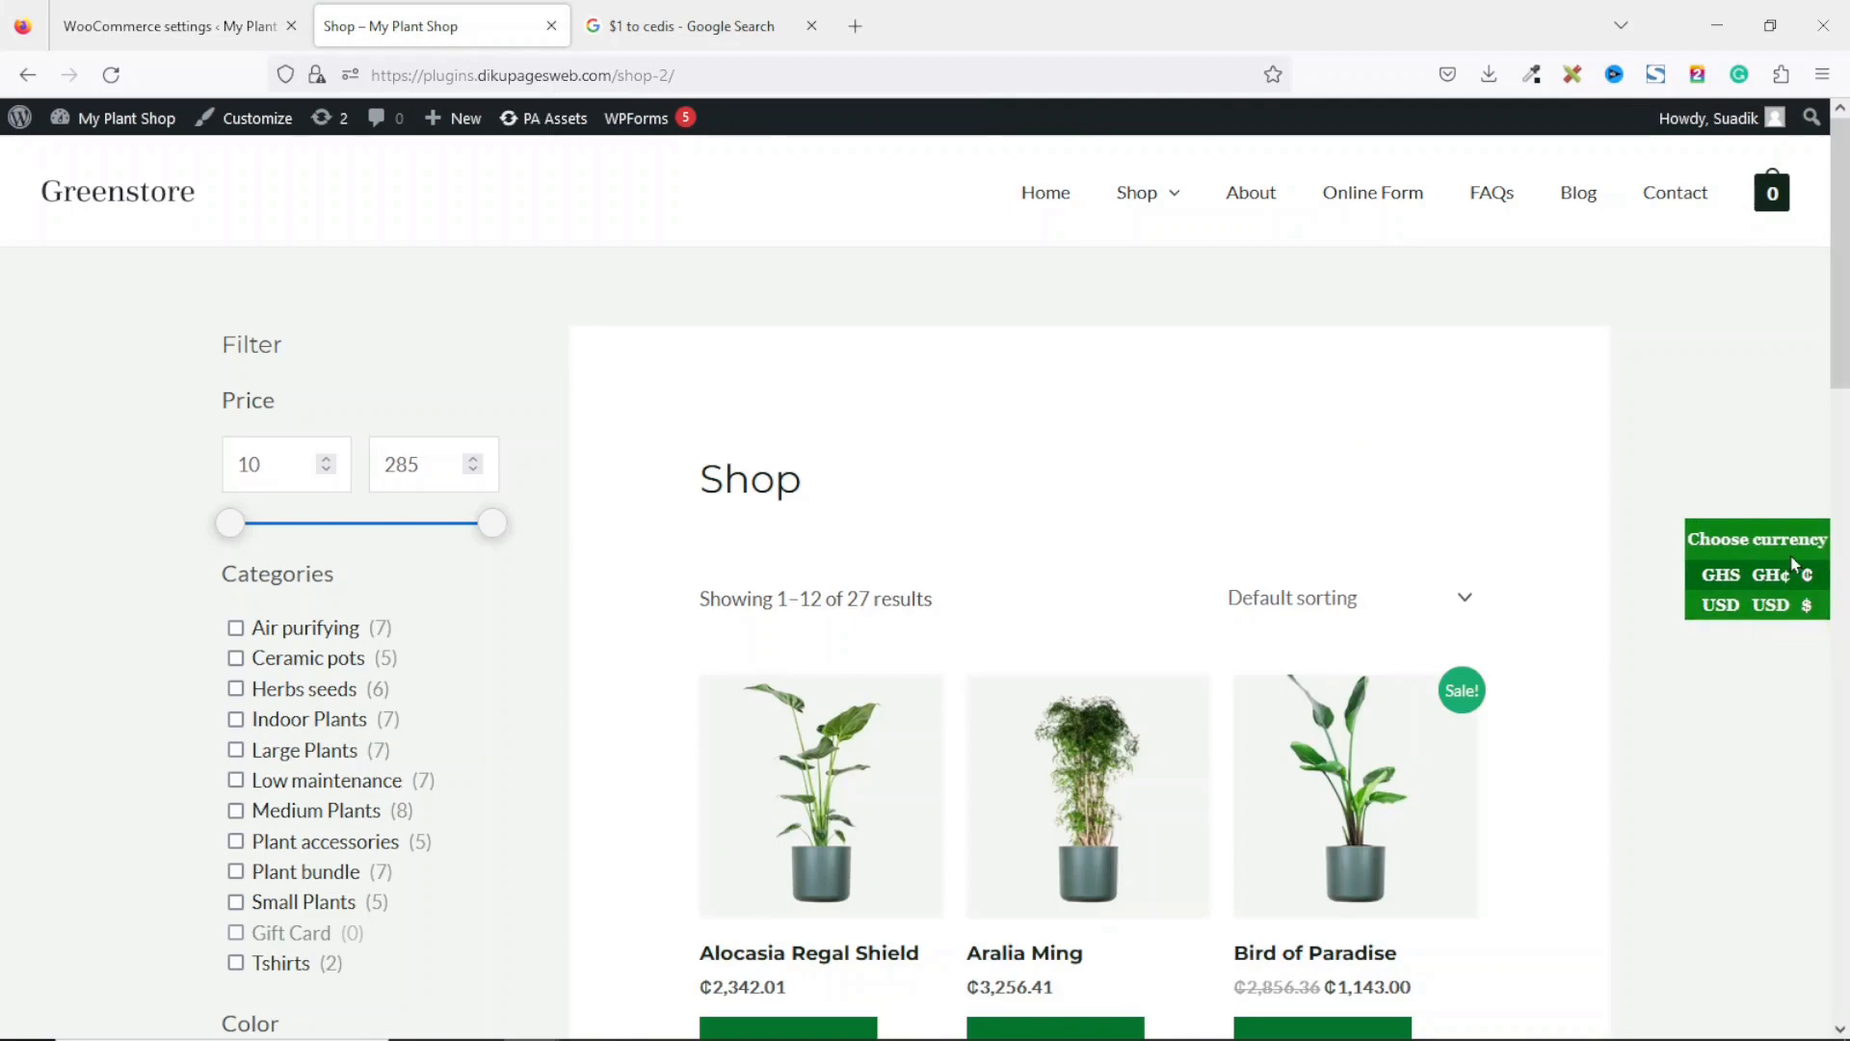
Step: Open the Alocasia Regal Shield product, add it to the cart and view the cart
click(873, 763)
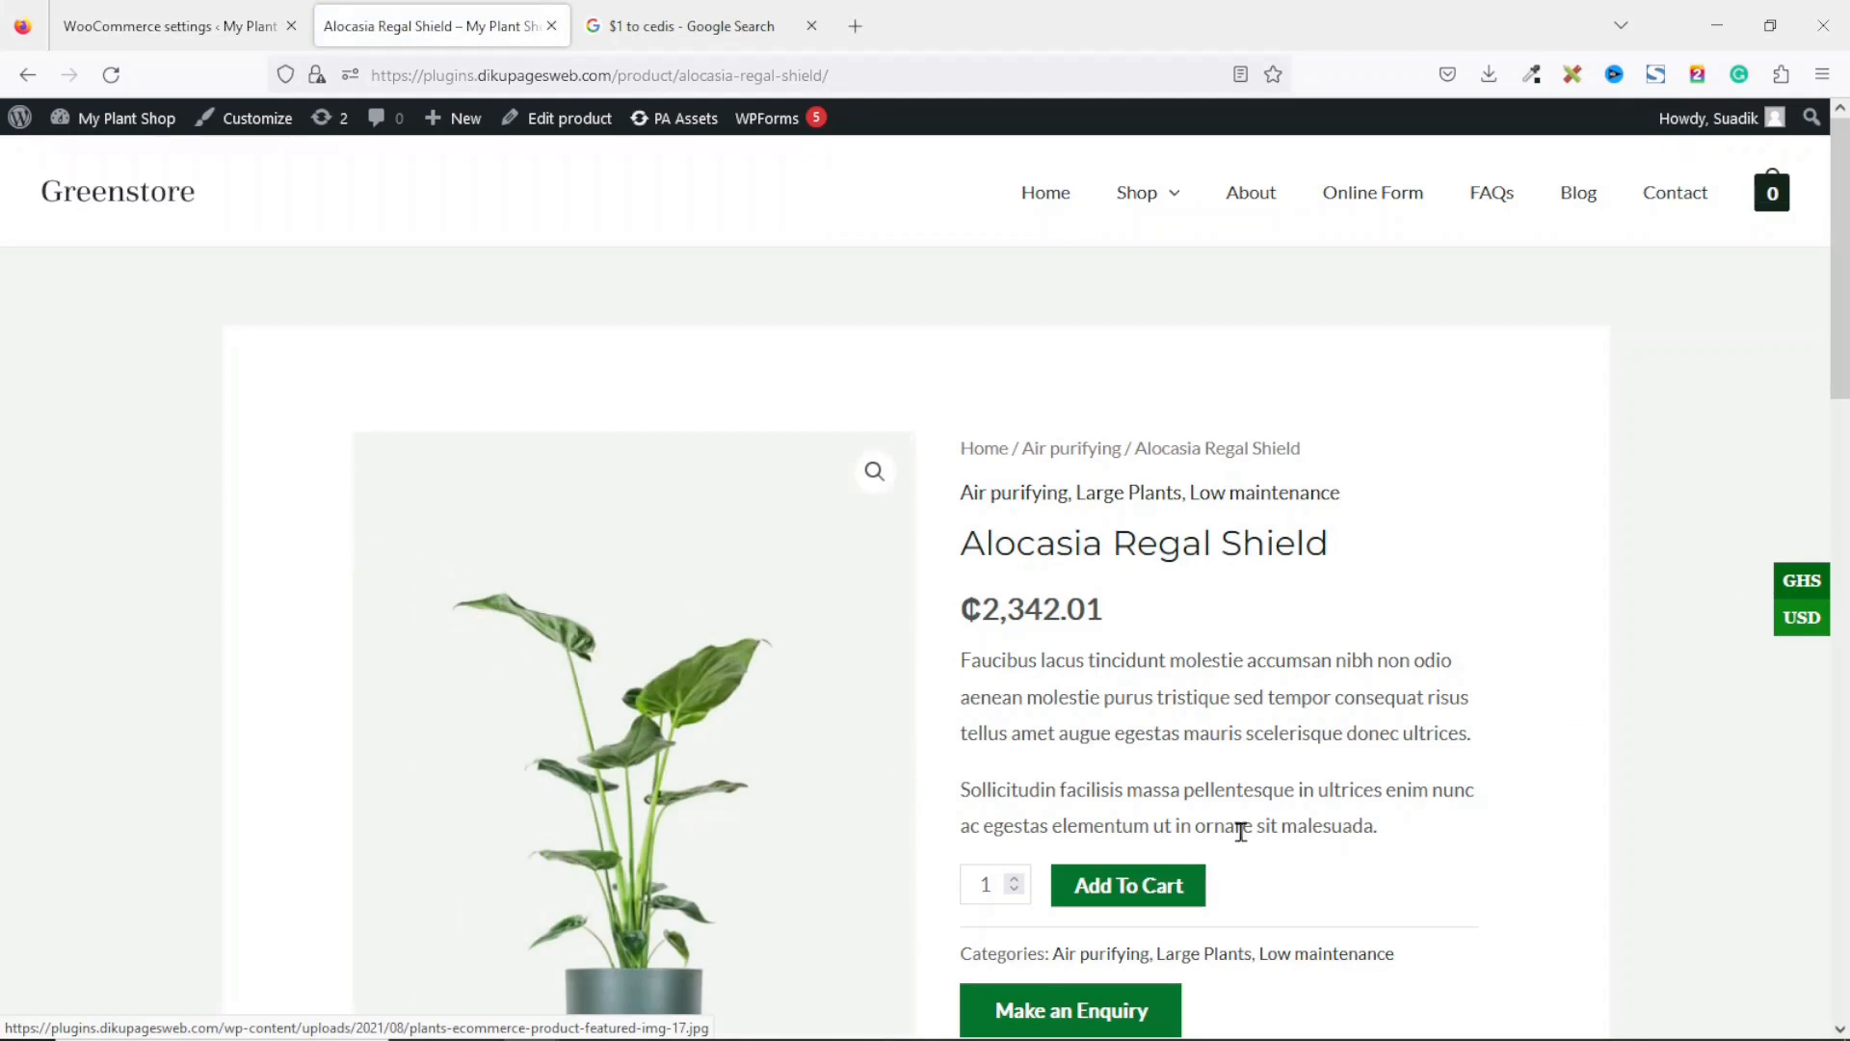
click(1149, 887)
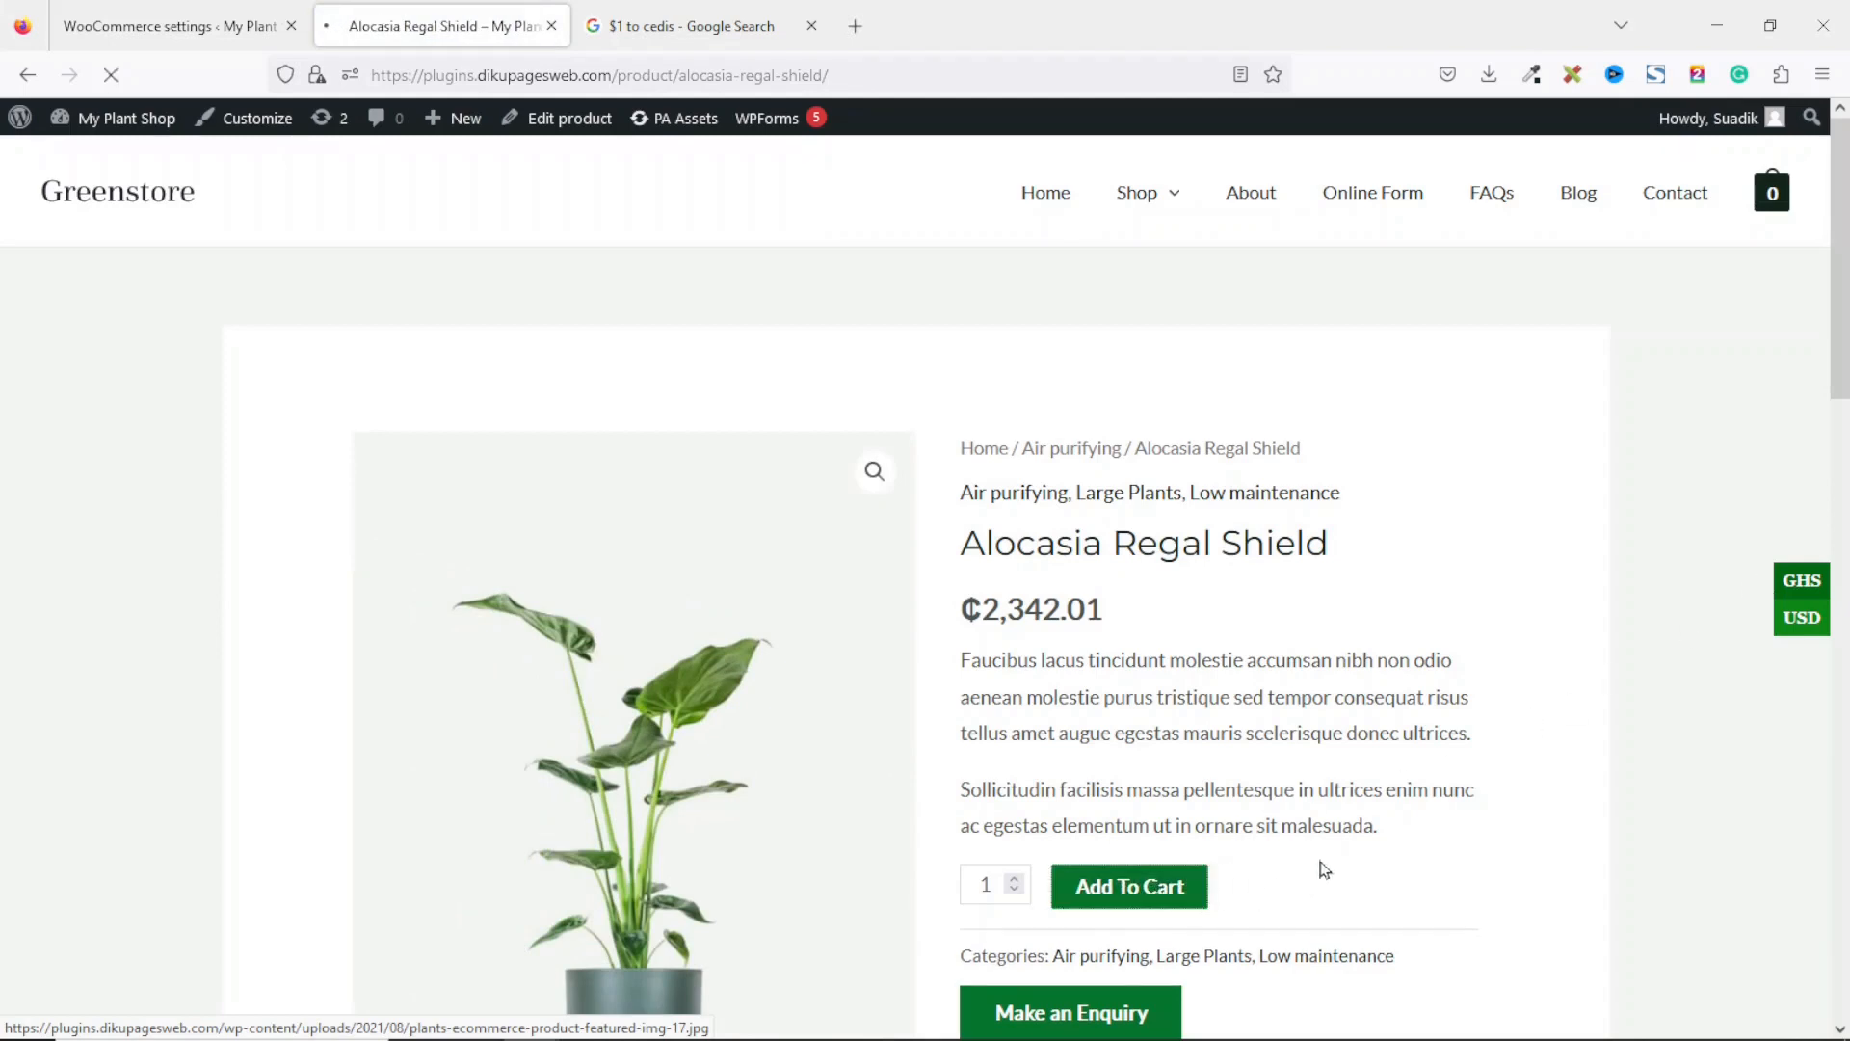
click(1383, 499)
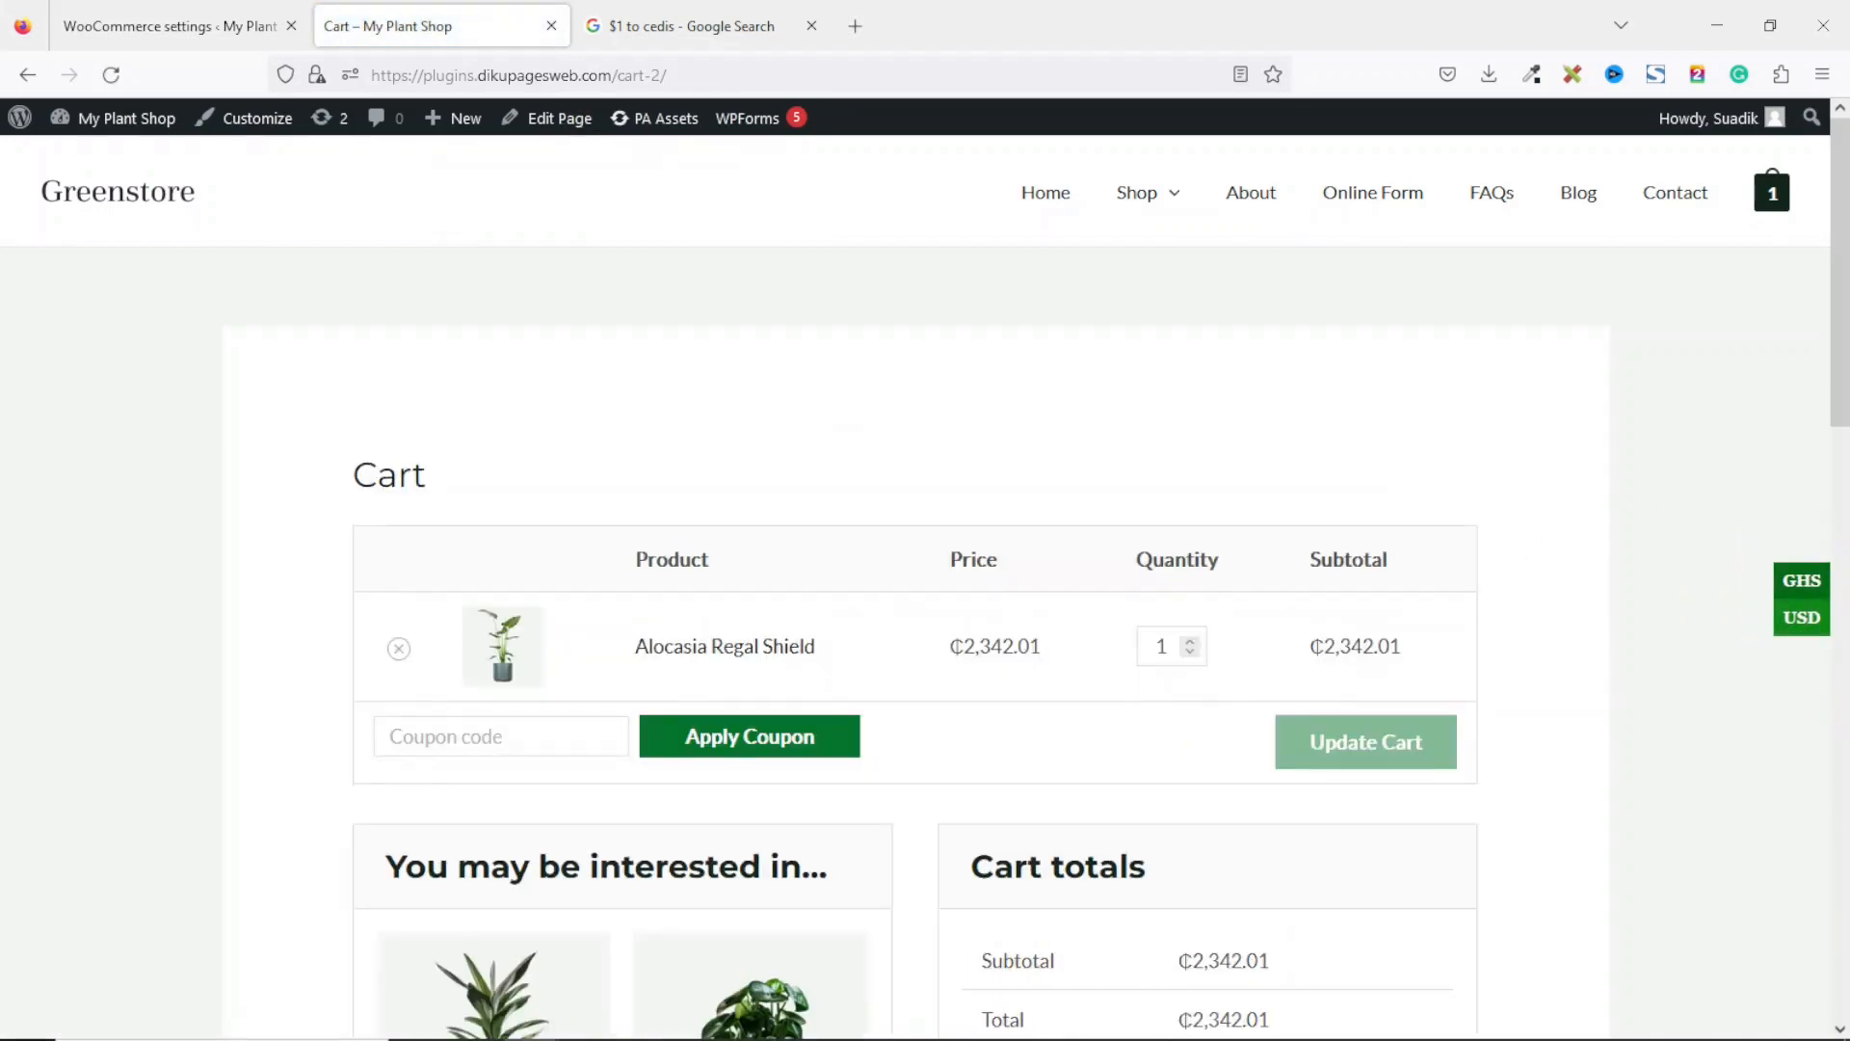
Step: Proceed to checkout to inspect the currency switcher there, and return to the Shop page
scroll(1445, 665, down, 5)
click(1246, 655)
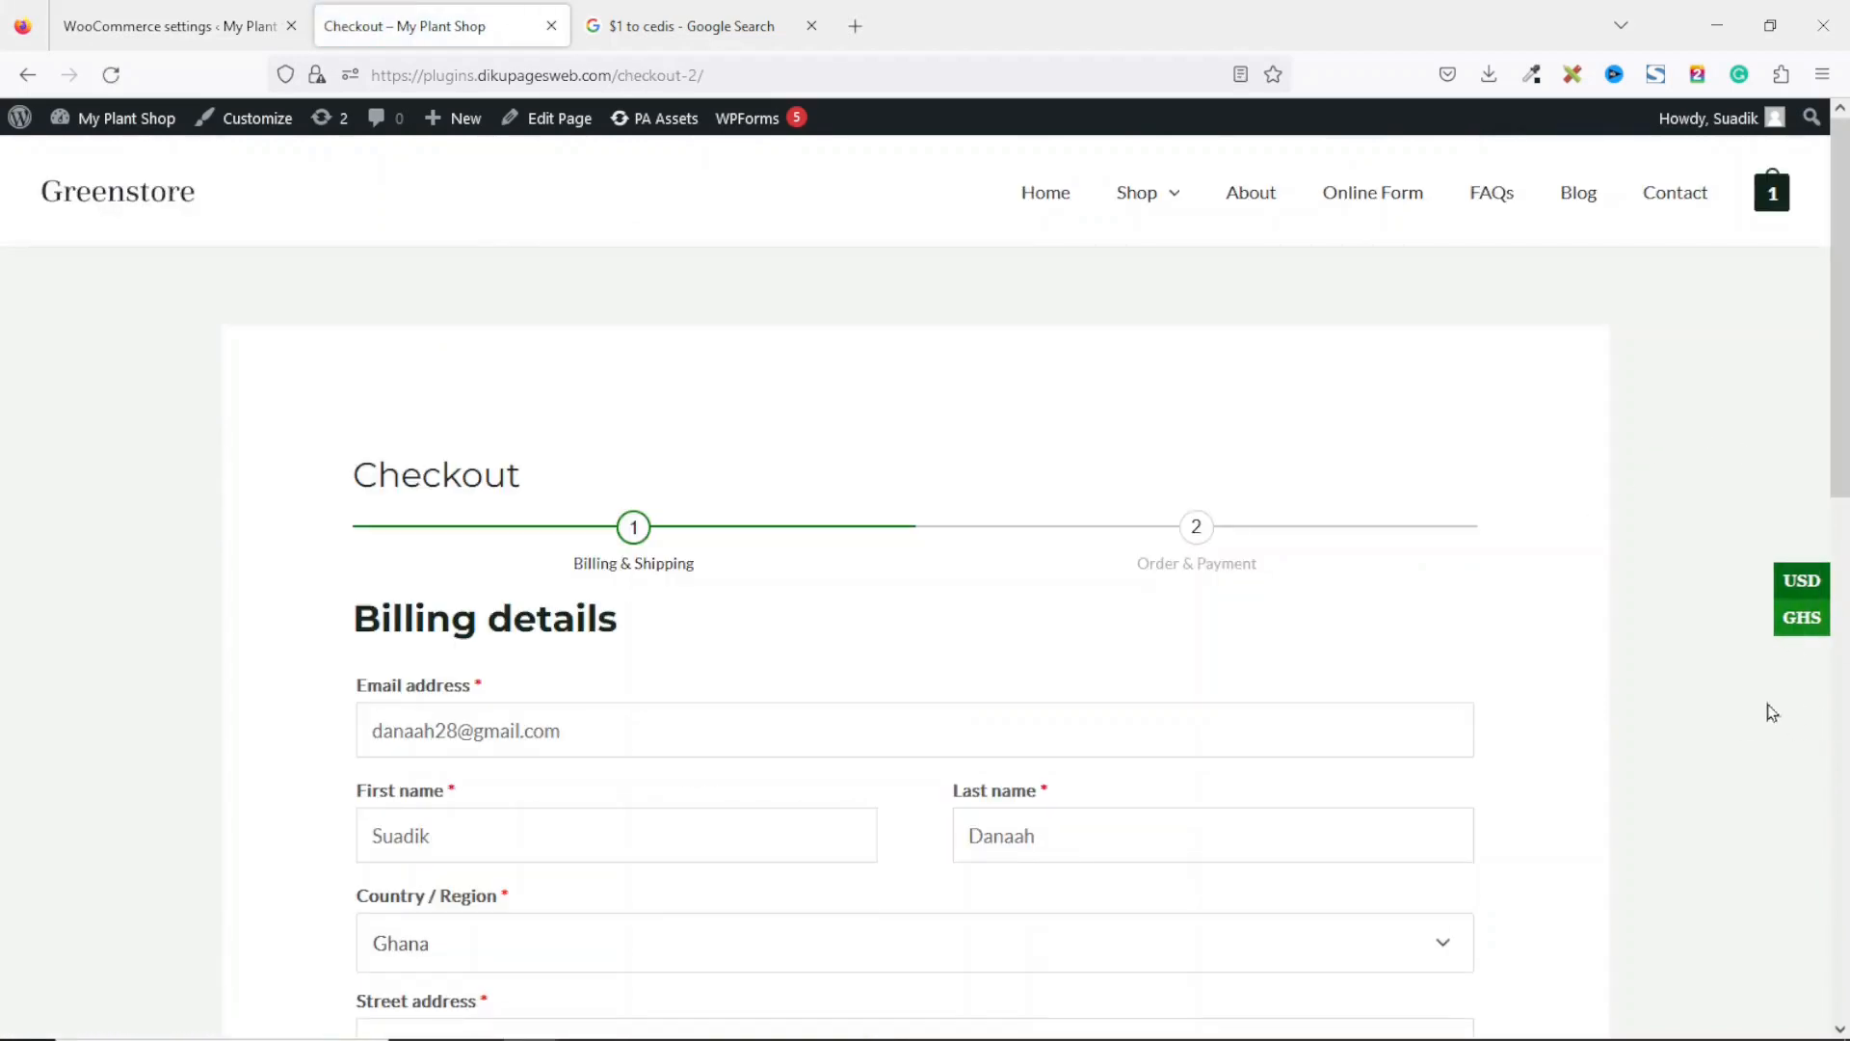
mouse_move(1783, 580)
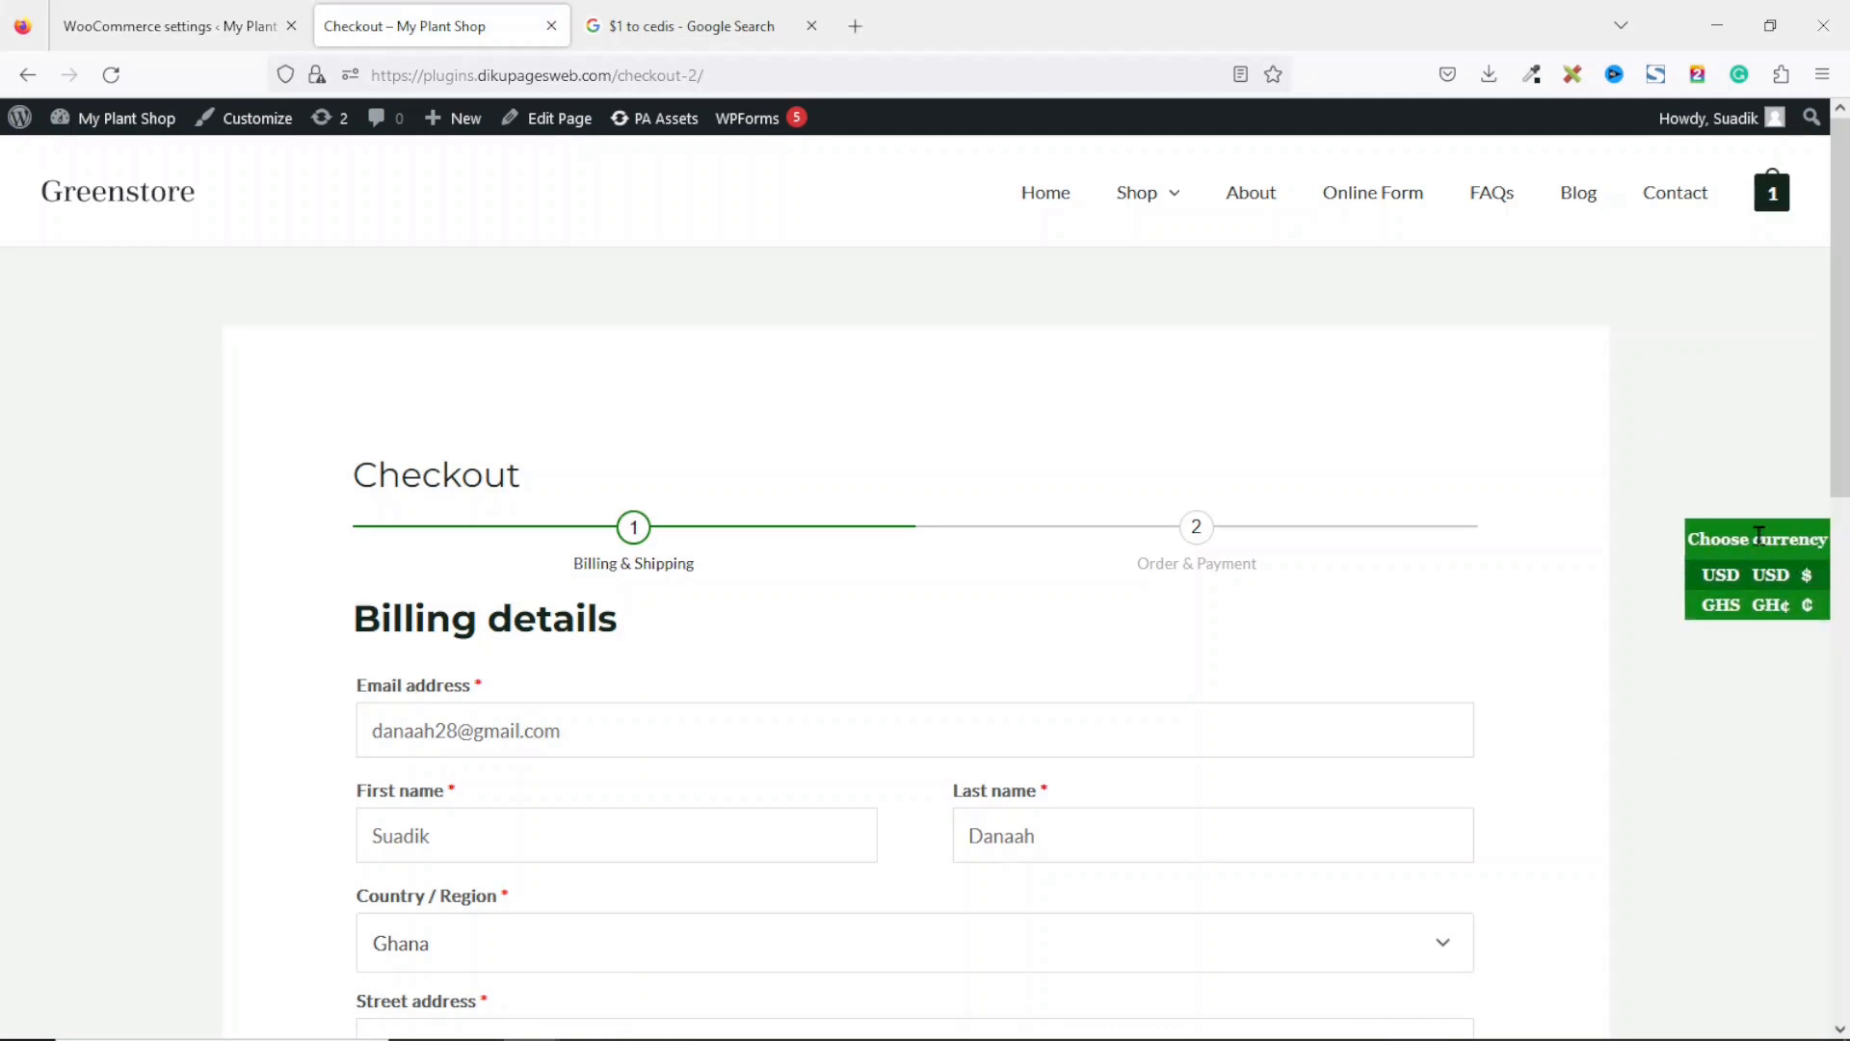
click(1142, 198)
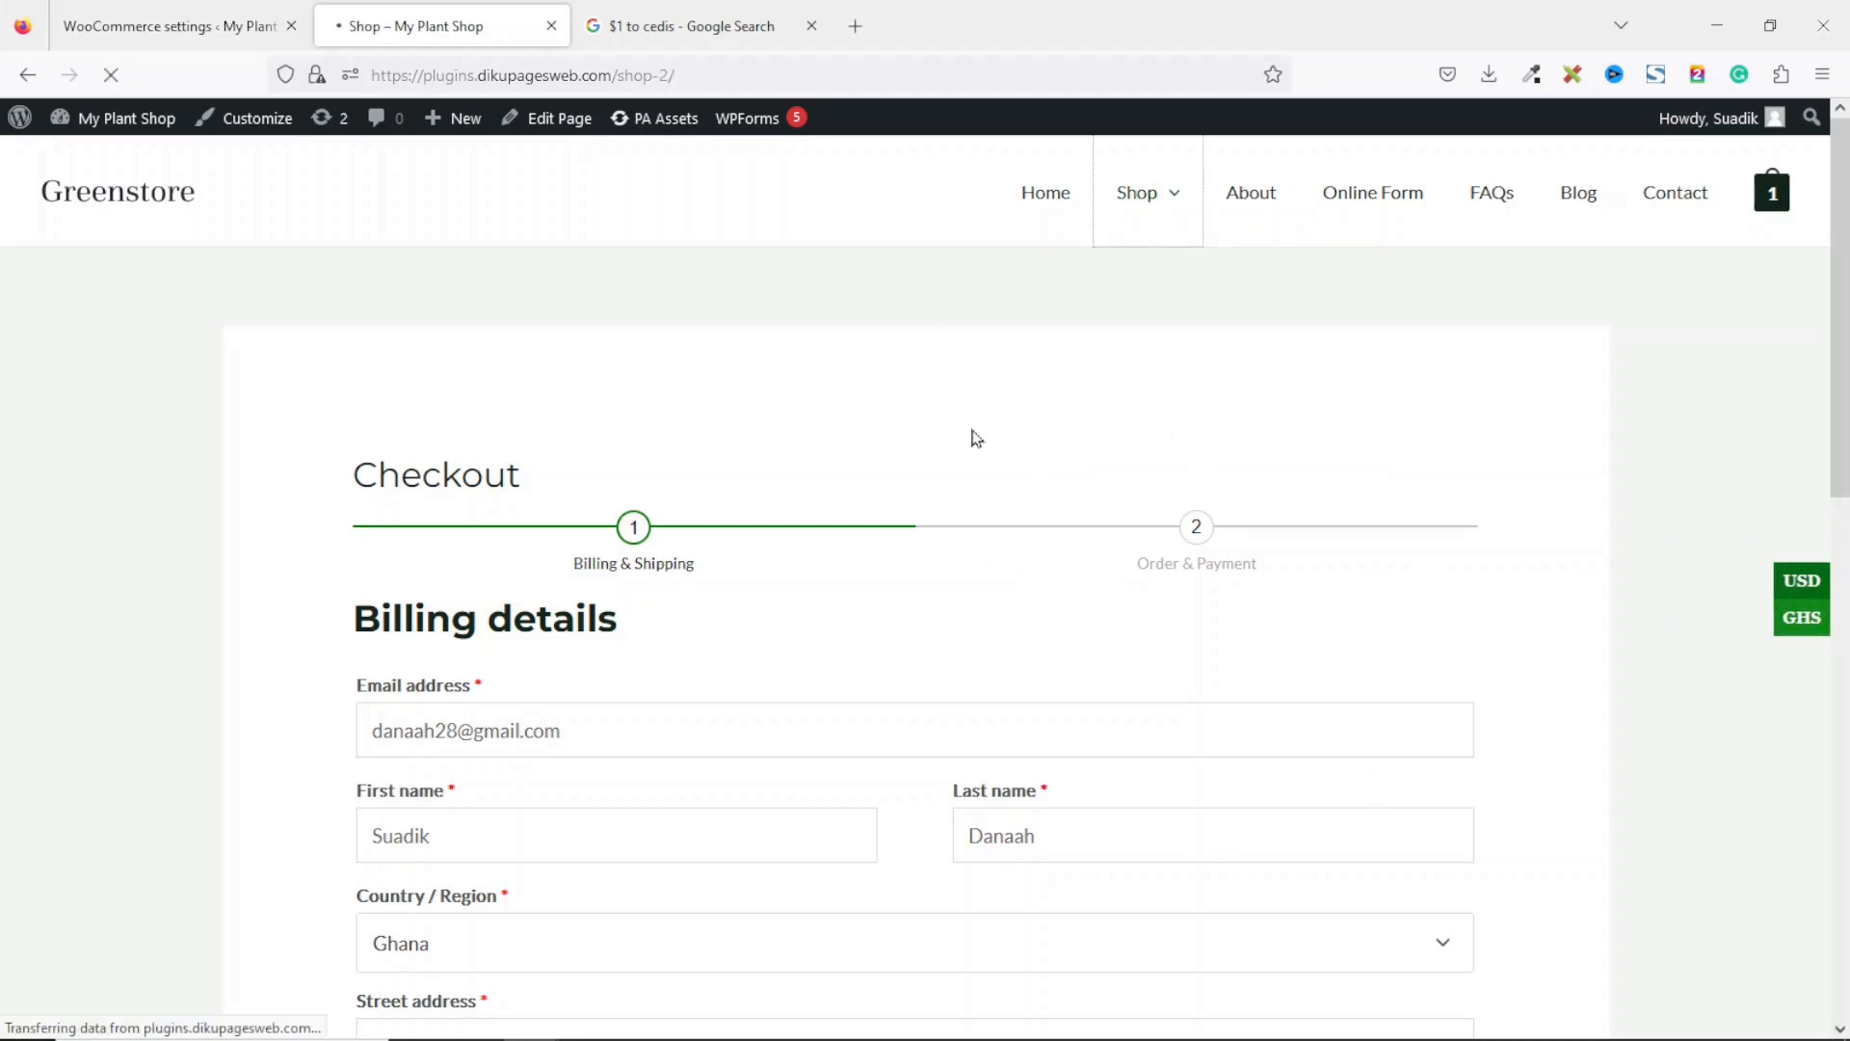